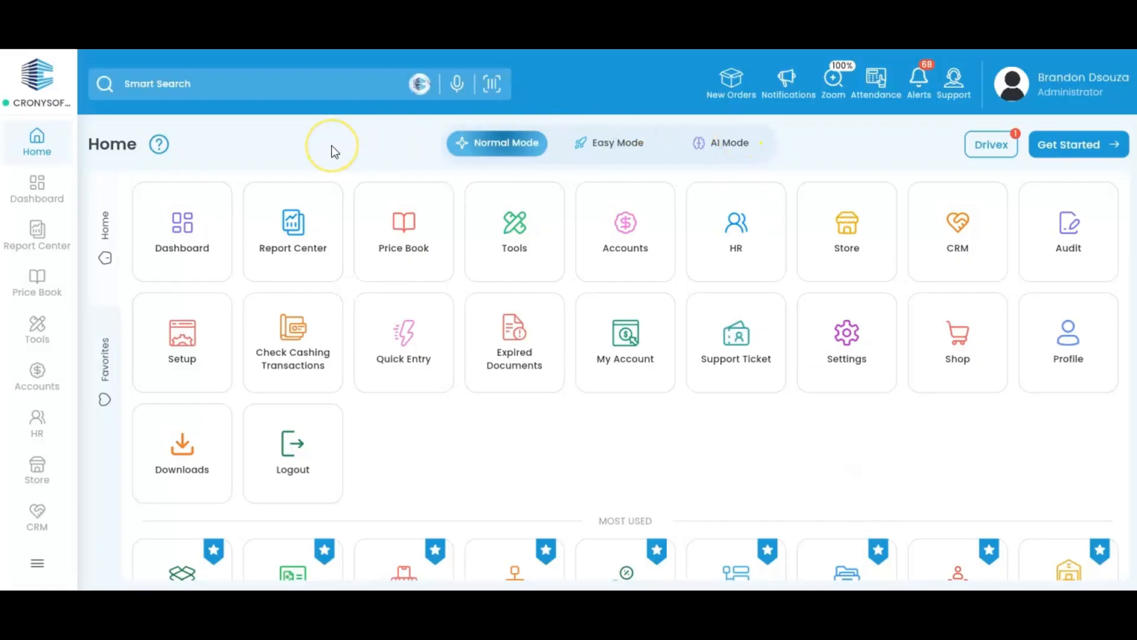
pyautogui.click(38, 283)
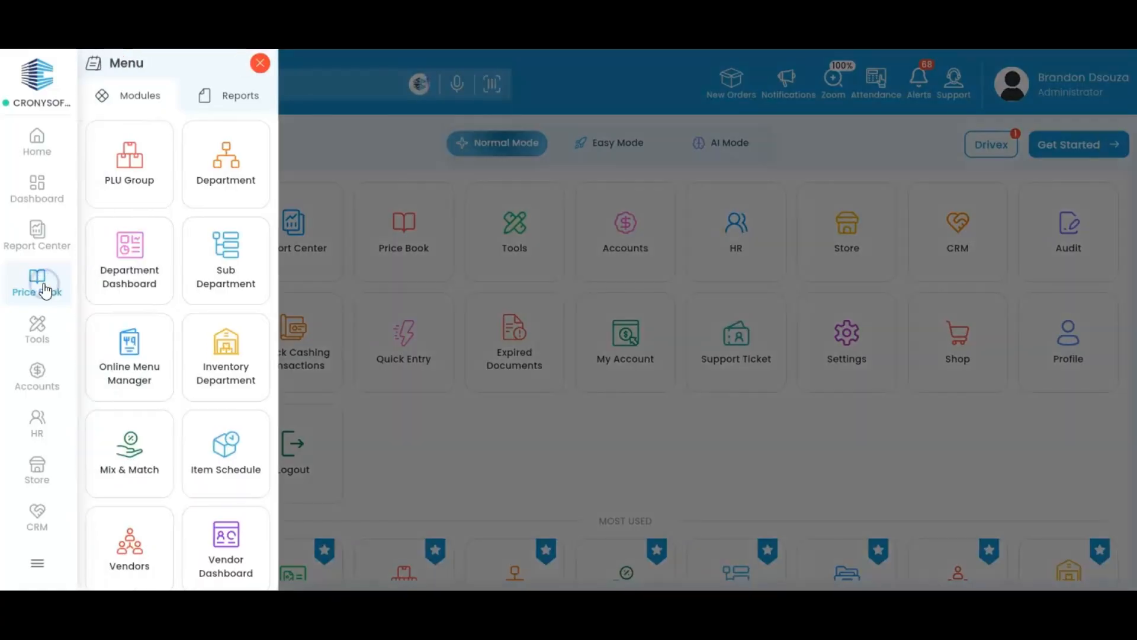
pyautogui.scroll(-5, 160, 374)
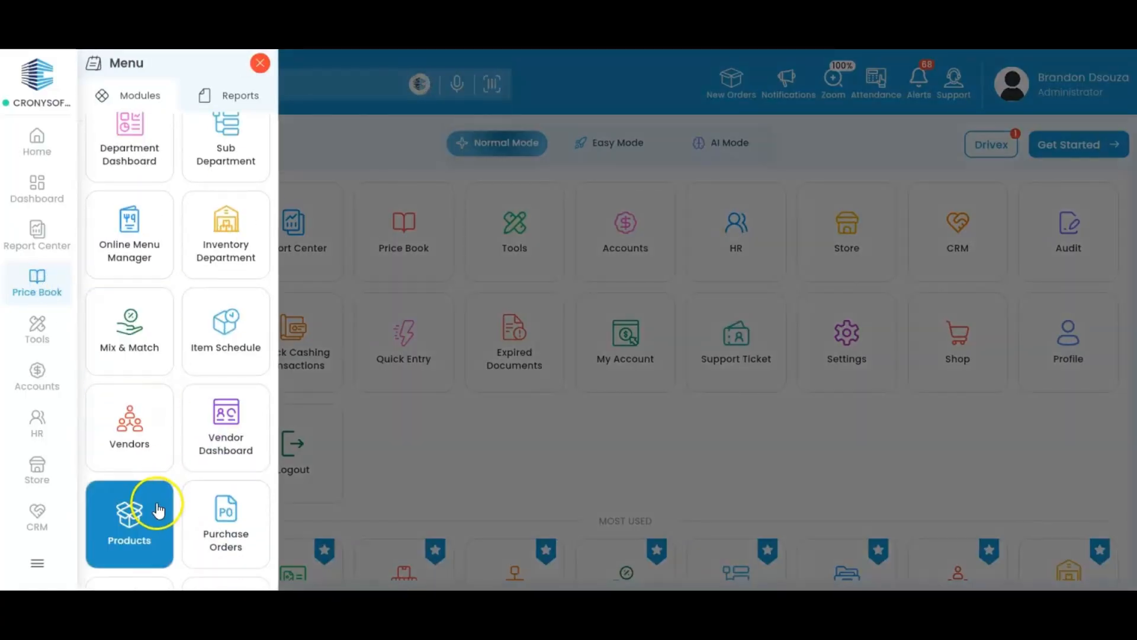
pyautogui.click(353, 150)
# Search for "products" and open the Products tool from the results
pyautogui.click(315, 87)
pyautogui.write('products')
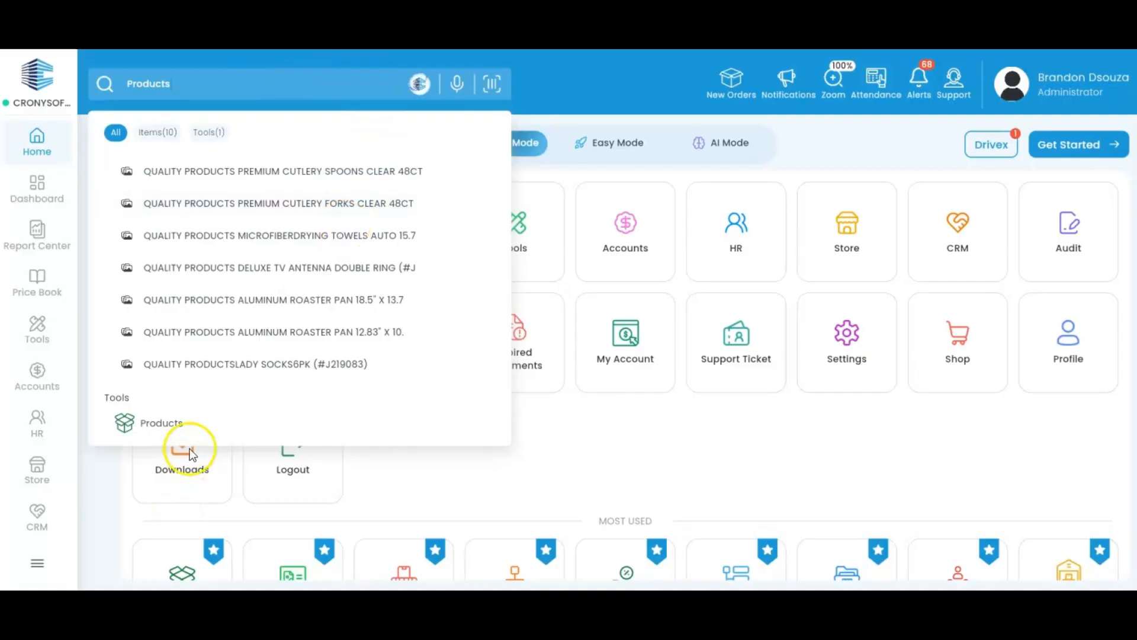
pyautogui.click(194, 427)
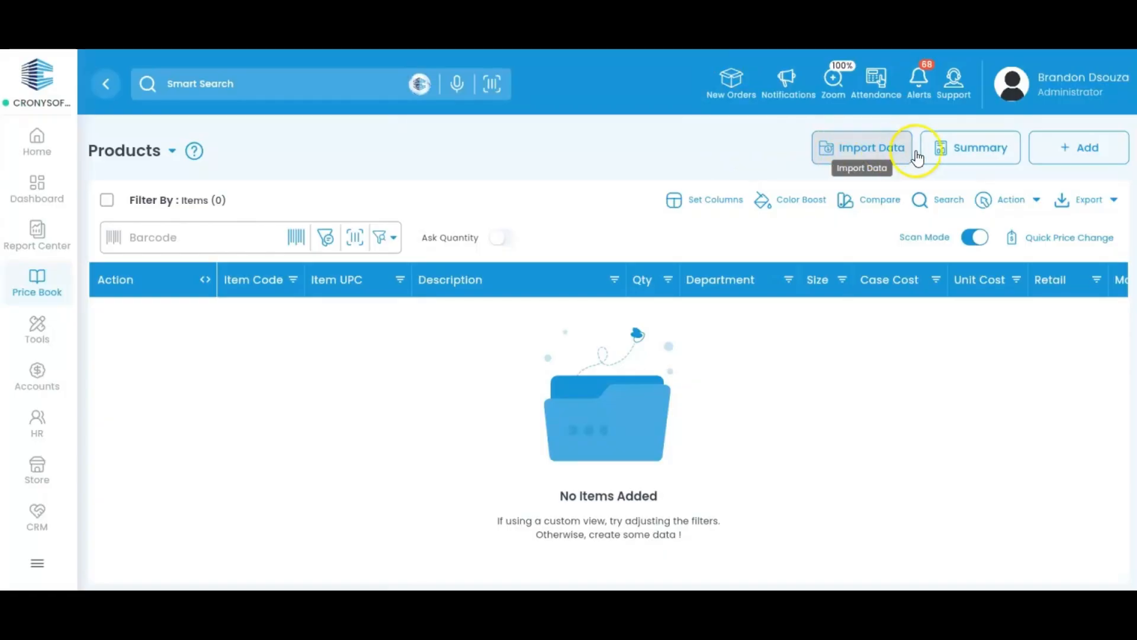
# Show the product summary and open the category of items never sold or purchased
pyautogui.click(954, 153)
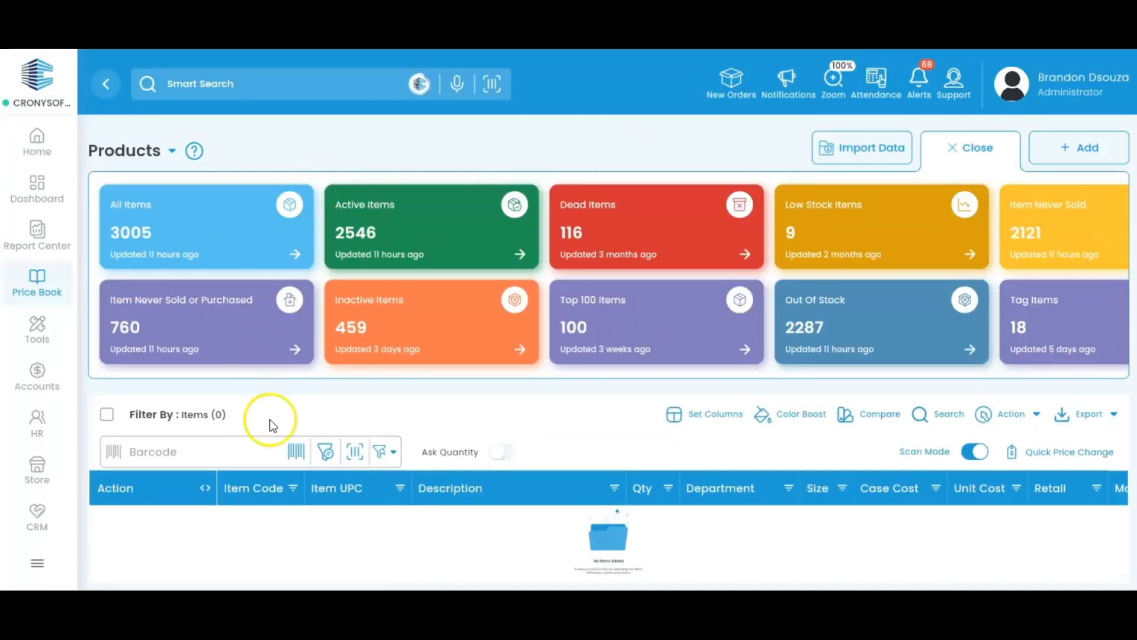
pyautogui.click(295, 348)
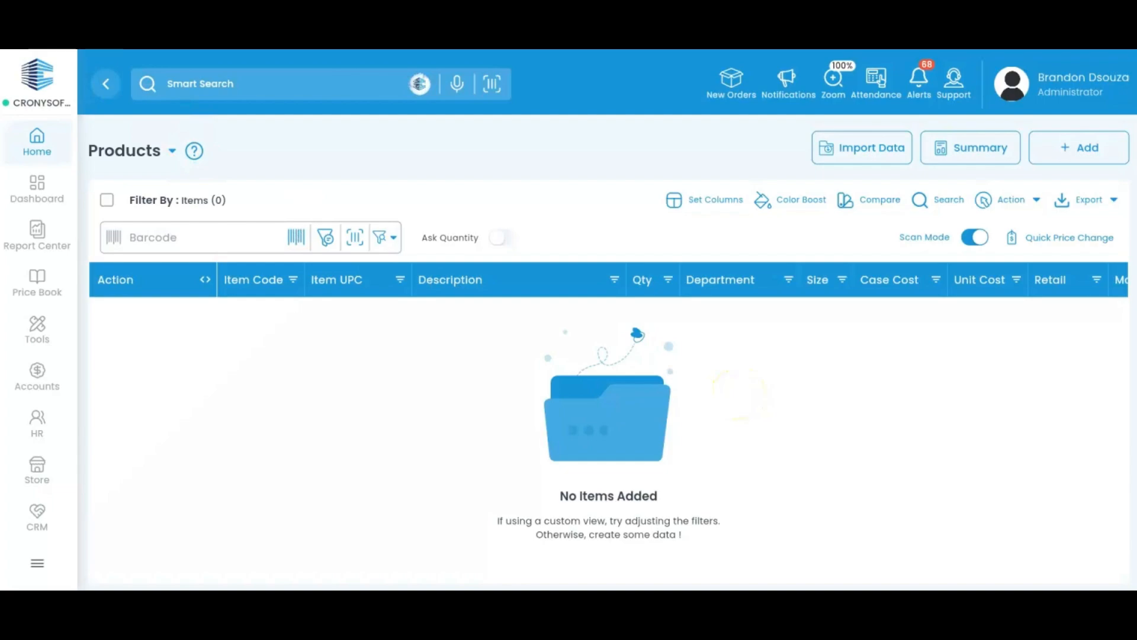
pyautogui.click(213, 237)
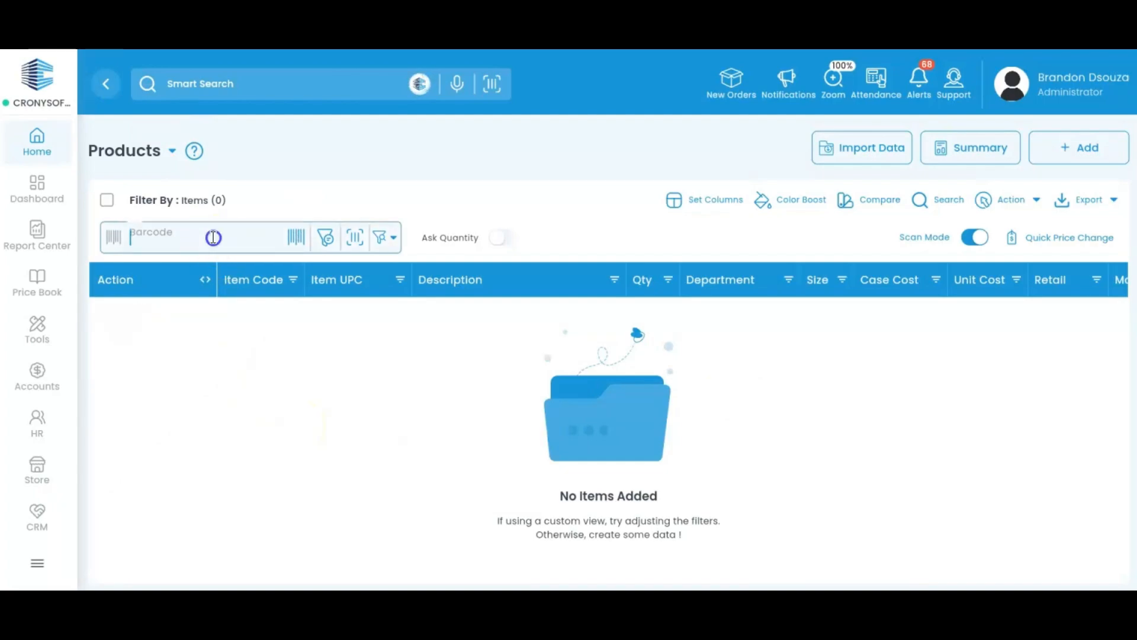
pyautogui.write('078000113402')
pyautogui.press('Return')
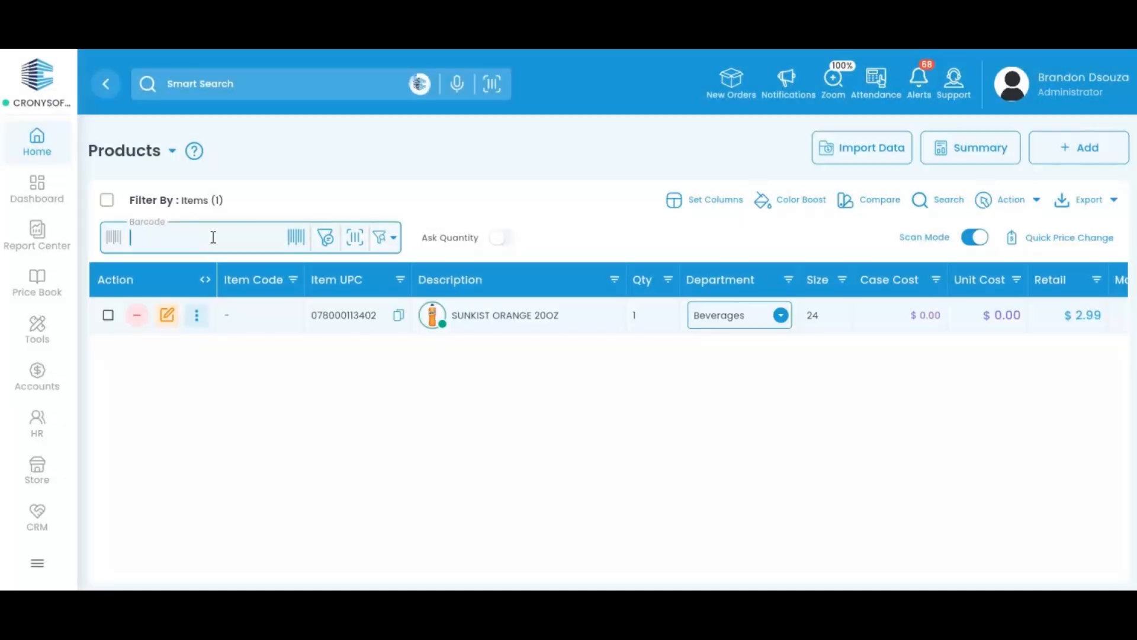
pyautogui.click(231, 233)
pyautogui.write('078000113402')
pyautogui.press('BackSpace')
pyautogui.write('0')
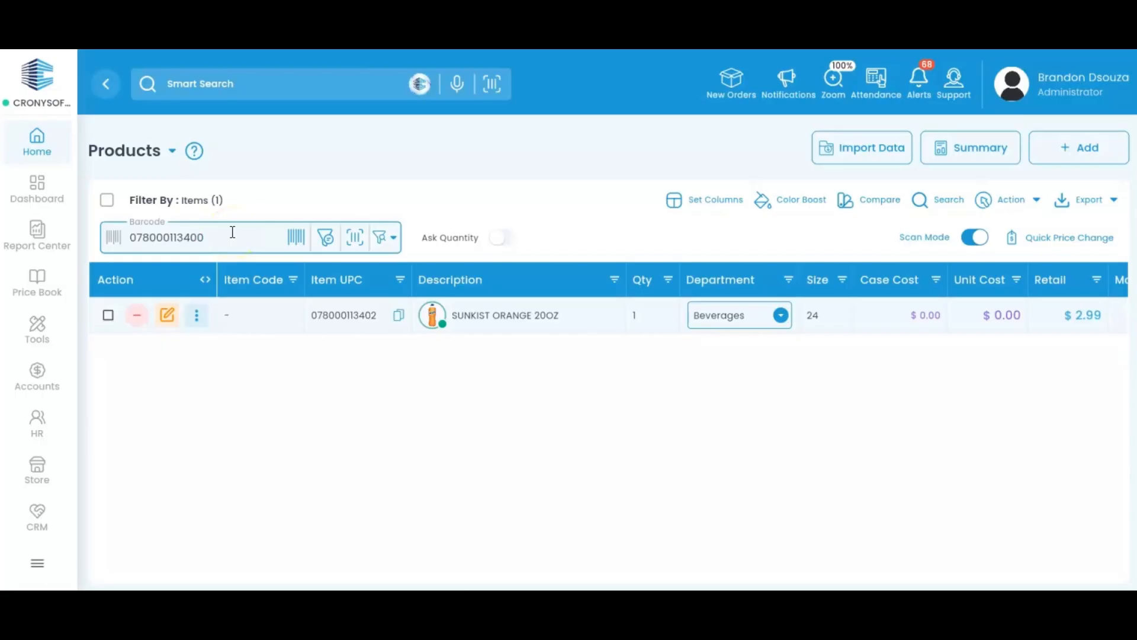
pyautogui.press('Return')
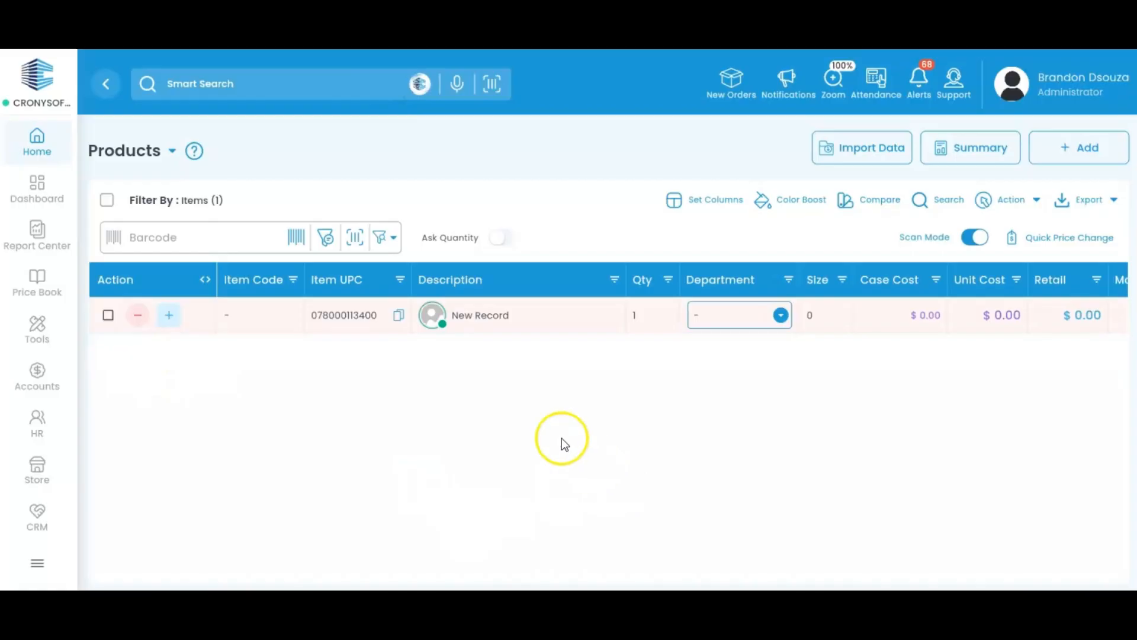
pyautogui.click(169, 319)
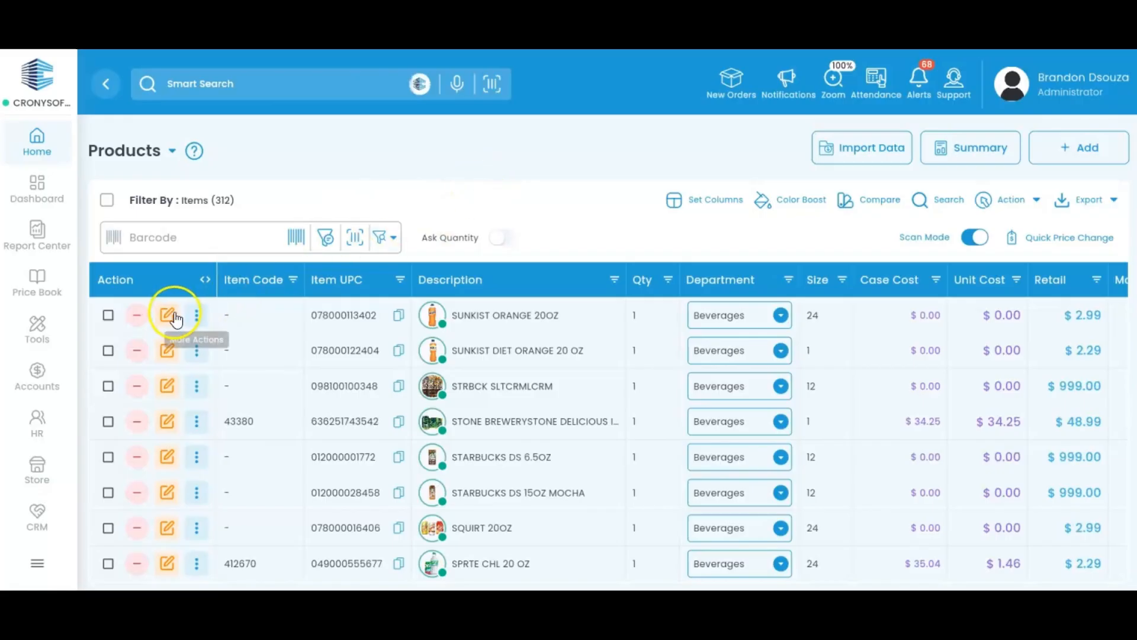
# Enable EBT and Add To Label for SUNKIST ORANGE 20OZ and save the item
pyautogui.click(171, 313)
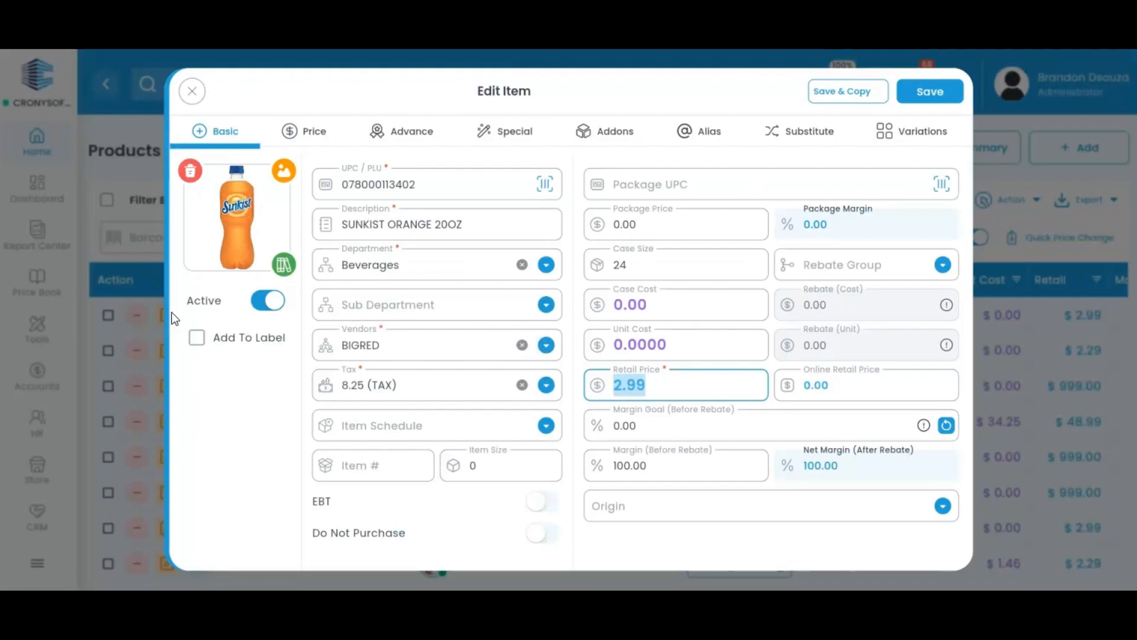
pyautogui.click(271, 401)
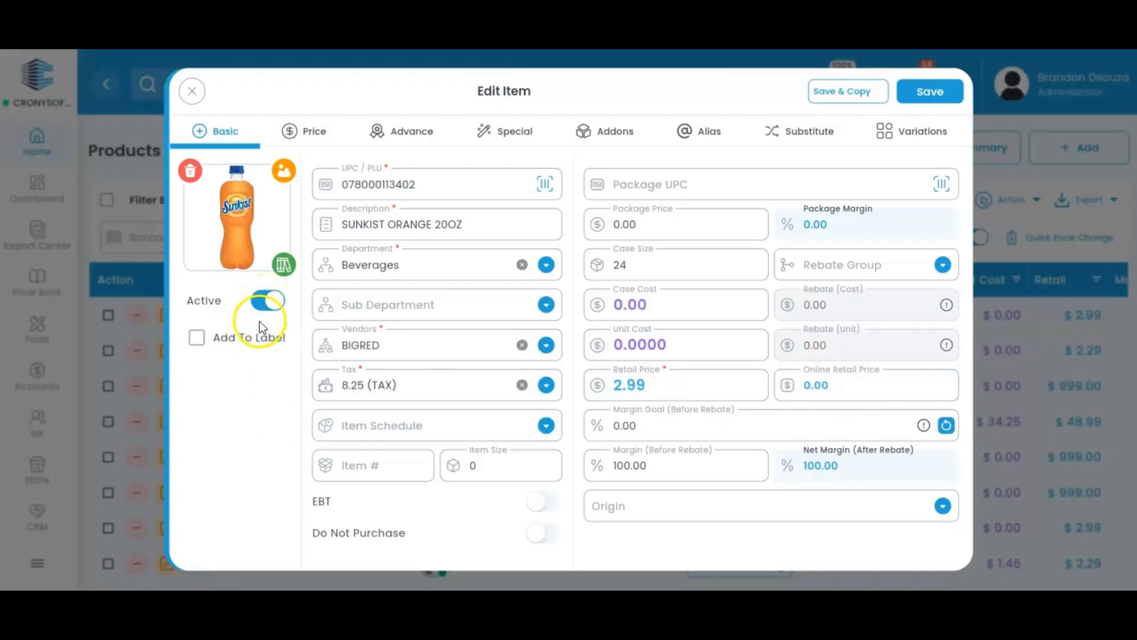
pyautogui.click(544, 513)
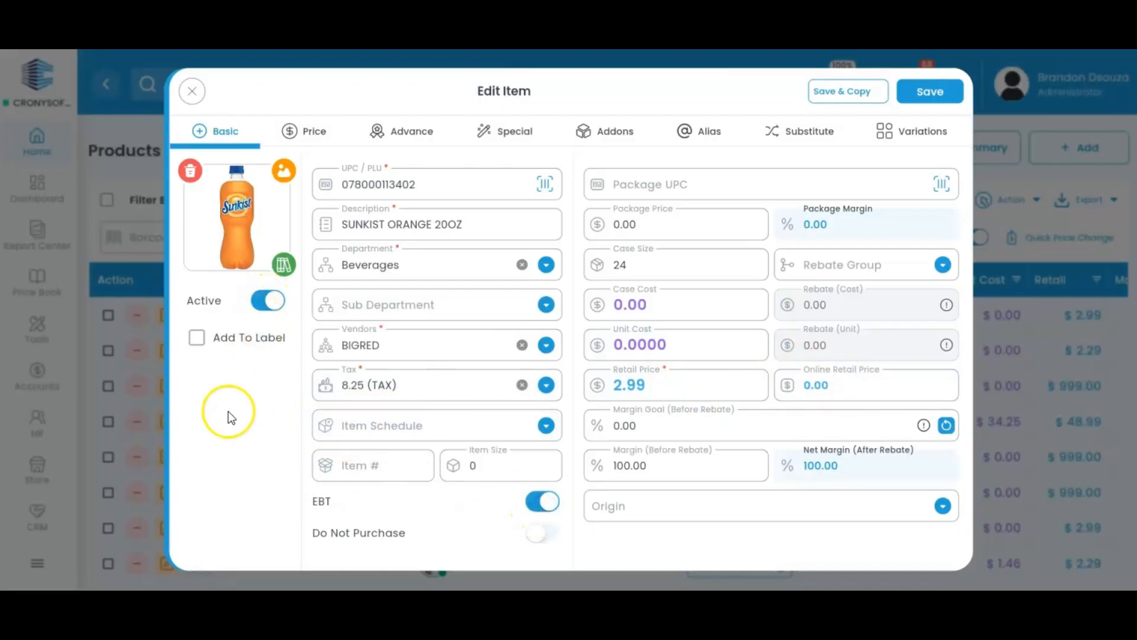
pyautogui.click(198, 342)
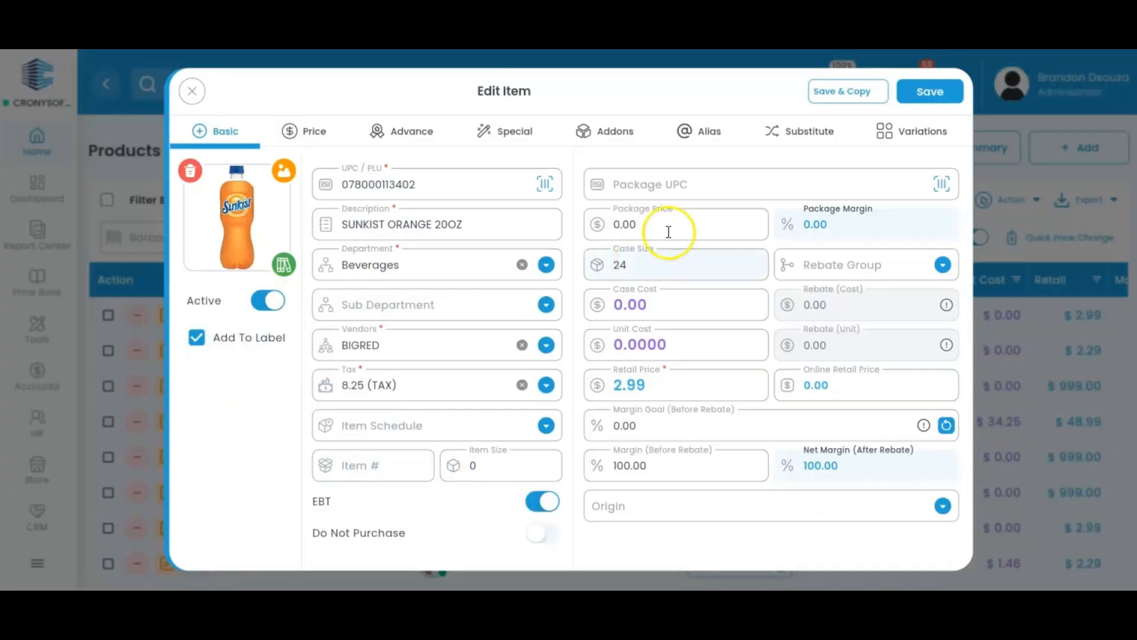
pyautogui.click(921, 91)
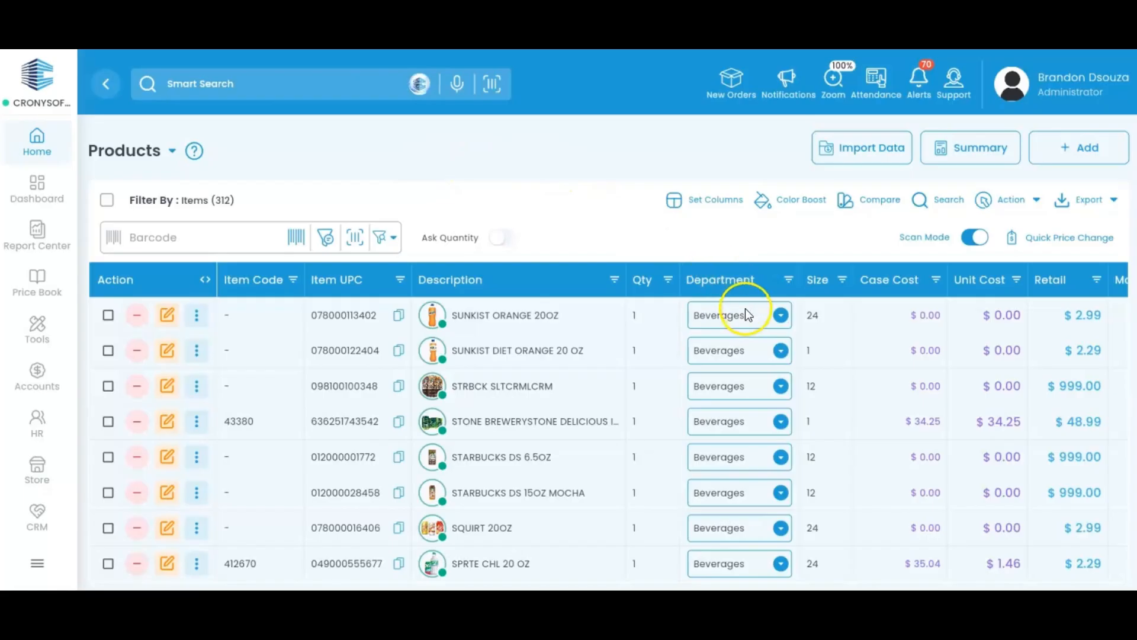
# Browse the department choices for SUNKIST ORANGE 20OZ and open its retail price for inline editing
pyautogui.click(782, 317)
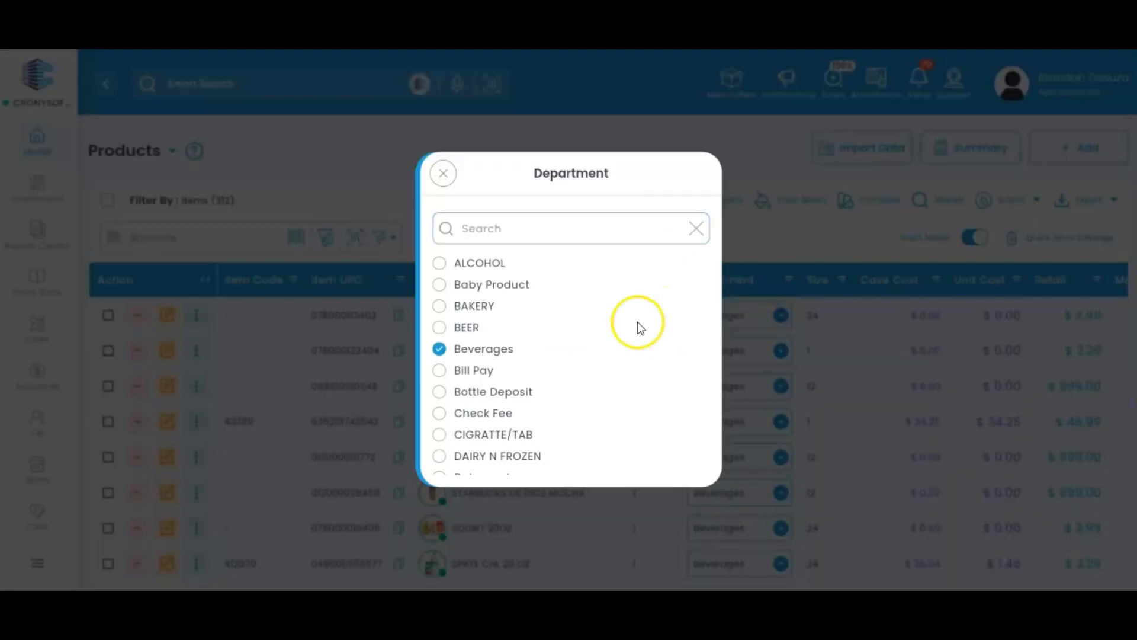
pyautogui.scroll(-2, 590, 338)
pyautogui.click(1063, 311)
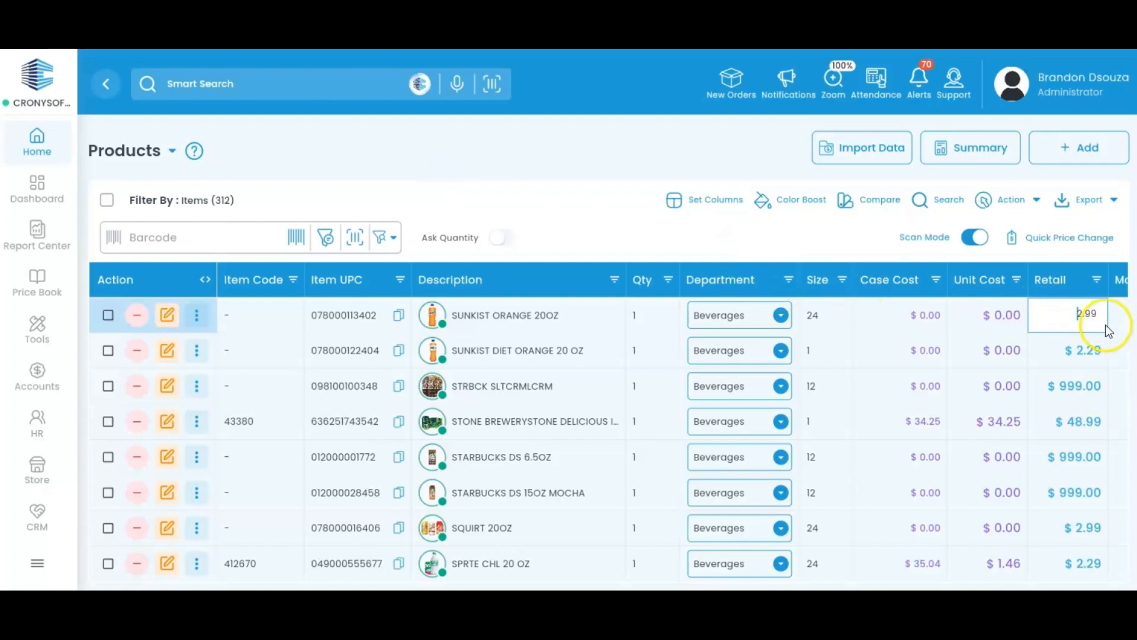
pyautogui.moveTo(1103, 323); pyautogui.dragTo(1067, 314)
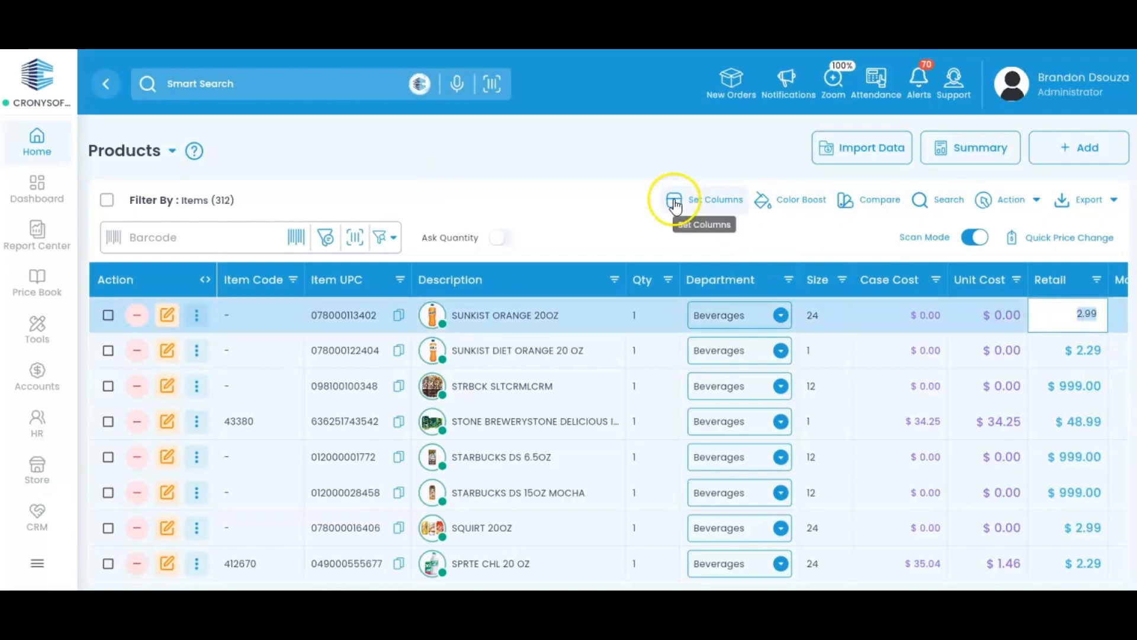
# Filter the product list to active items in the BAKERY department
pyautogui.click(327, 239)
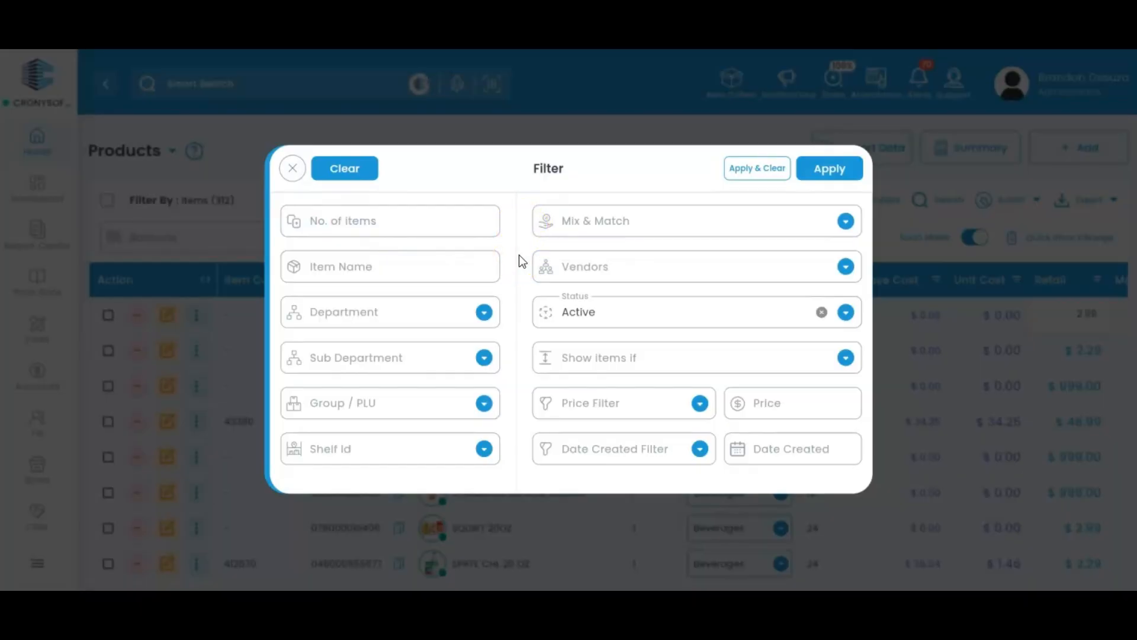
pyautogui.click(484, 314)
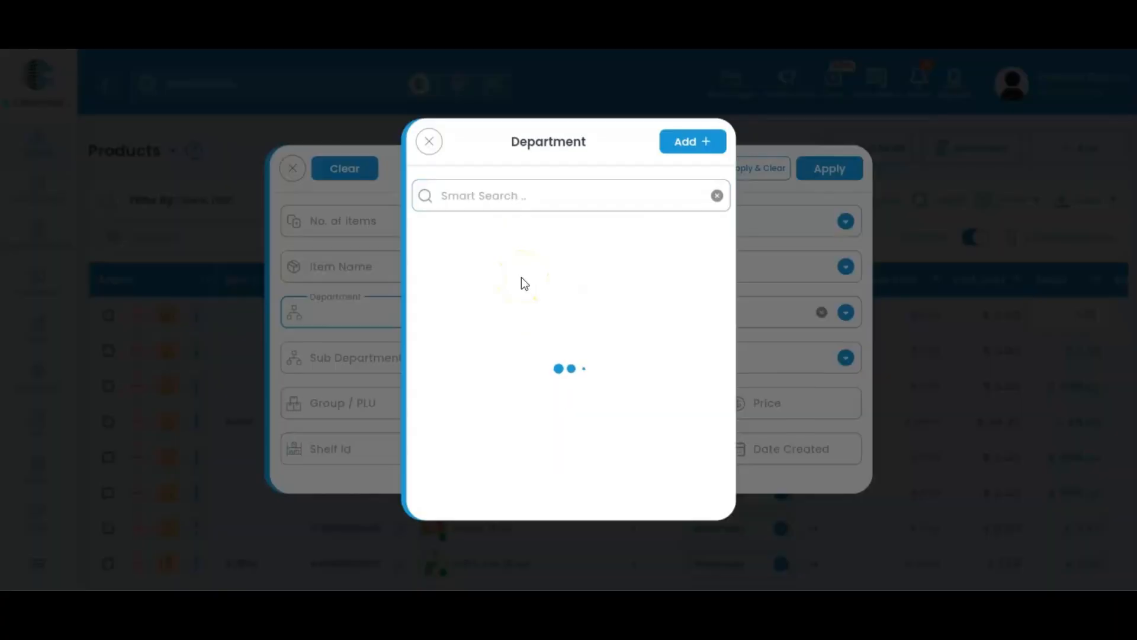
pyautogui.click(503, 291)
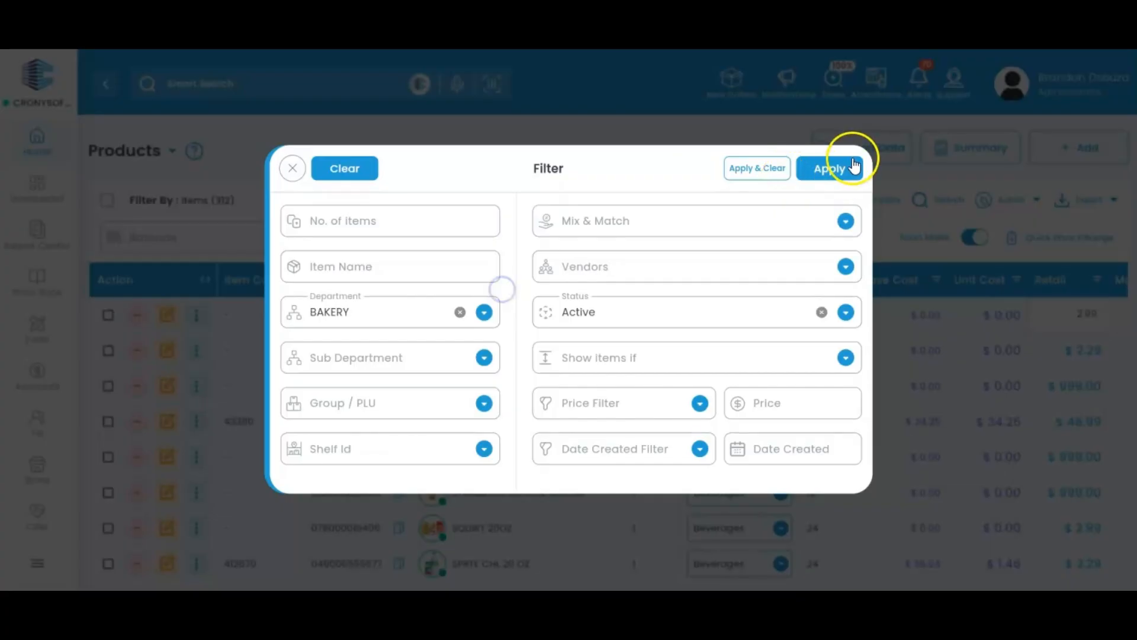
pyautogui.click(842, 170)
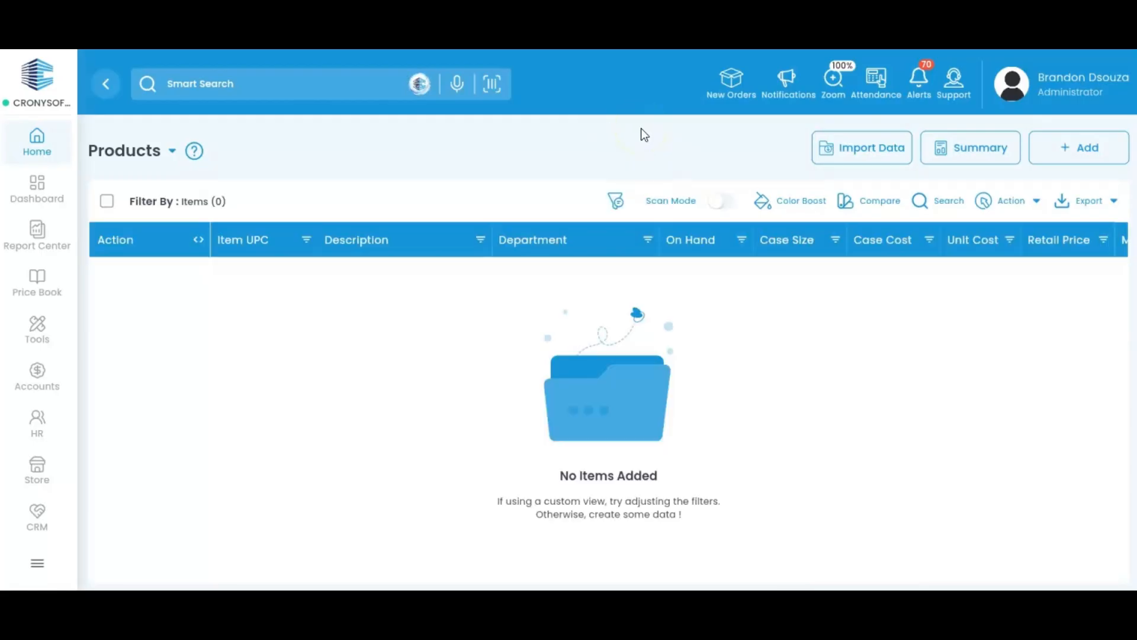
# Turn on Scan Mode and enable the Ask Quantity option
pyautogui.click(678, 208)
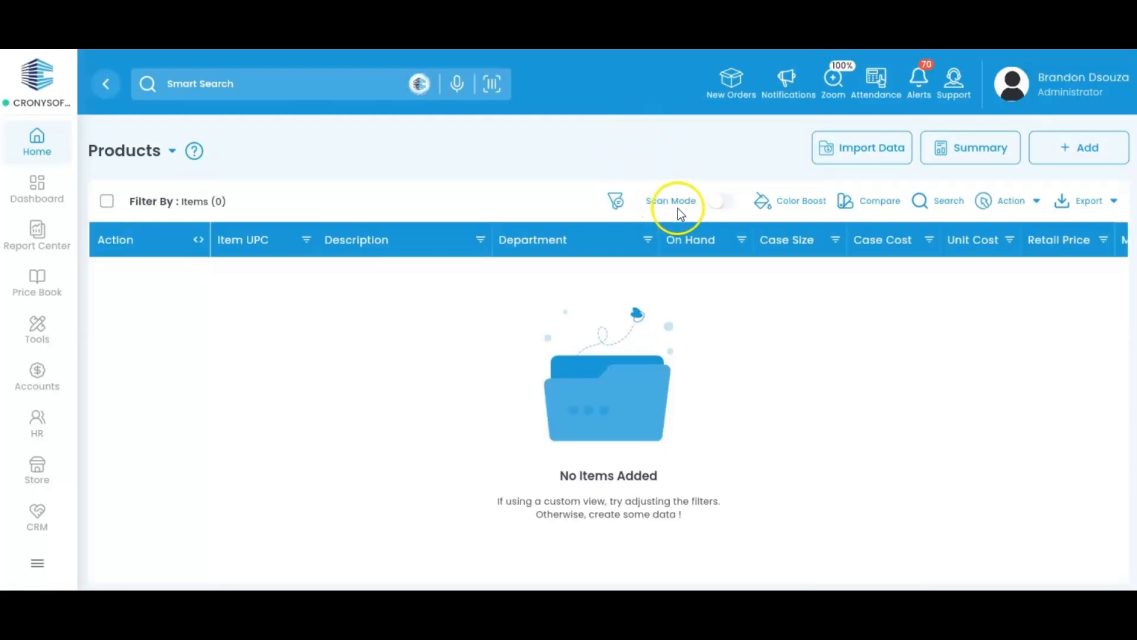
pyautogui.click(719, 203)
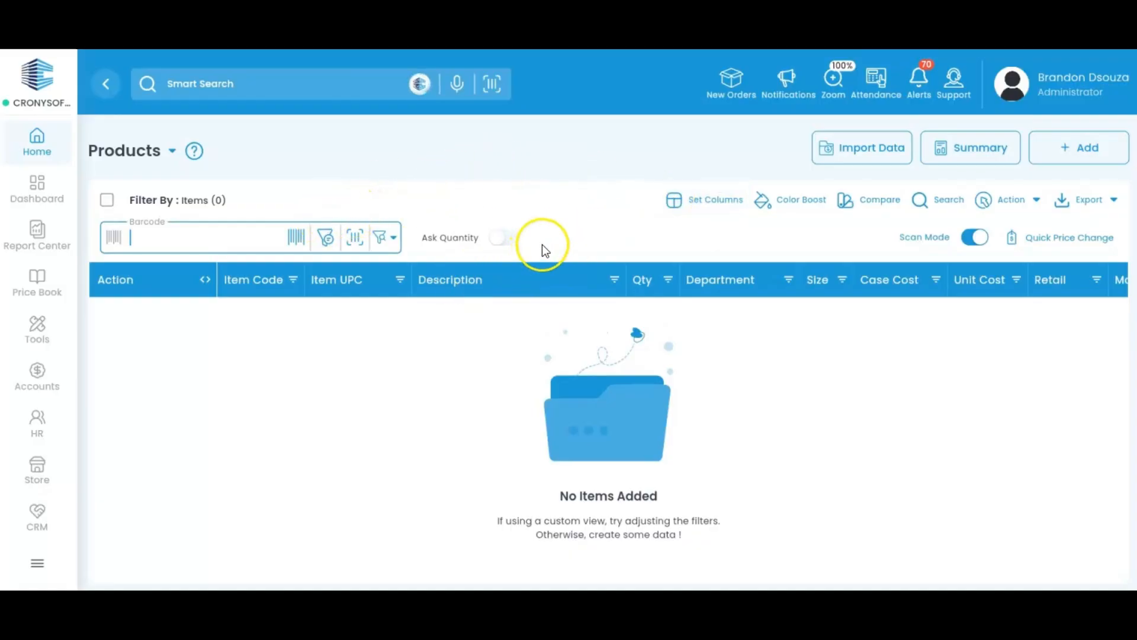
pyautogui.click(504, 240)
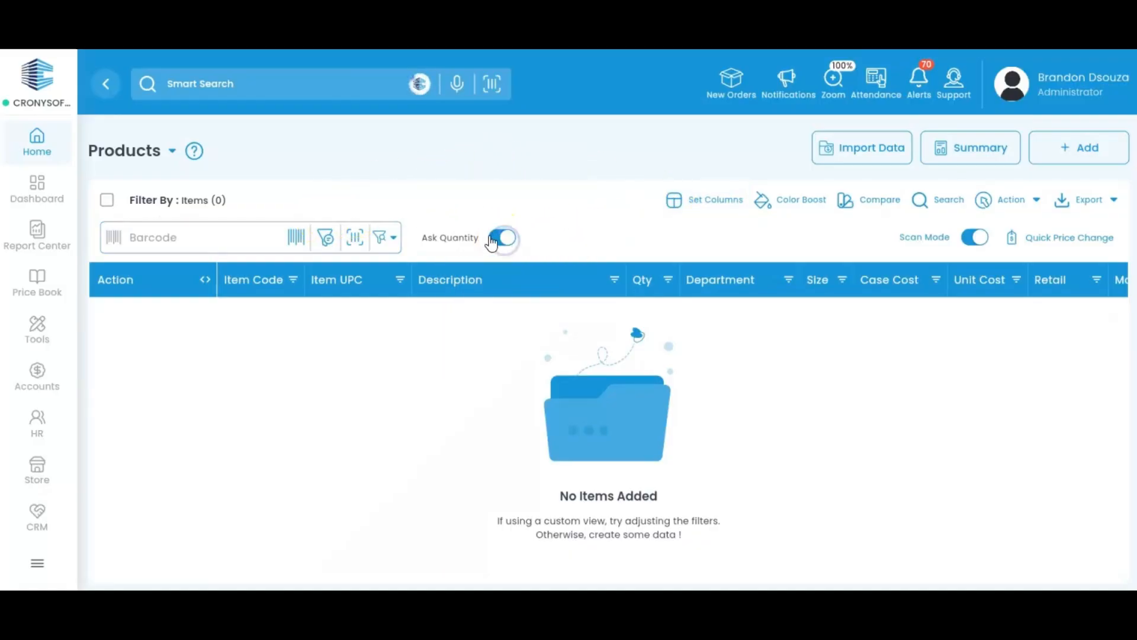
pyautogui.click(241, 234)
pyautogui.write('078000113402')
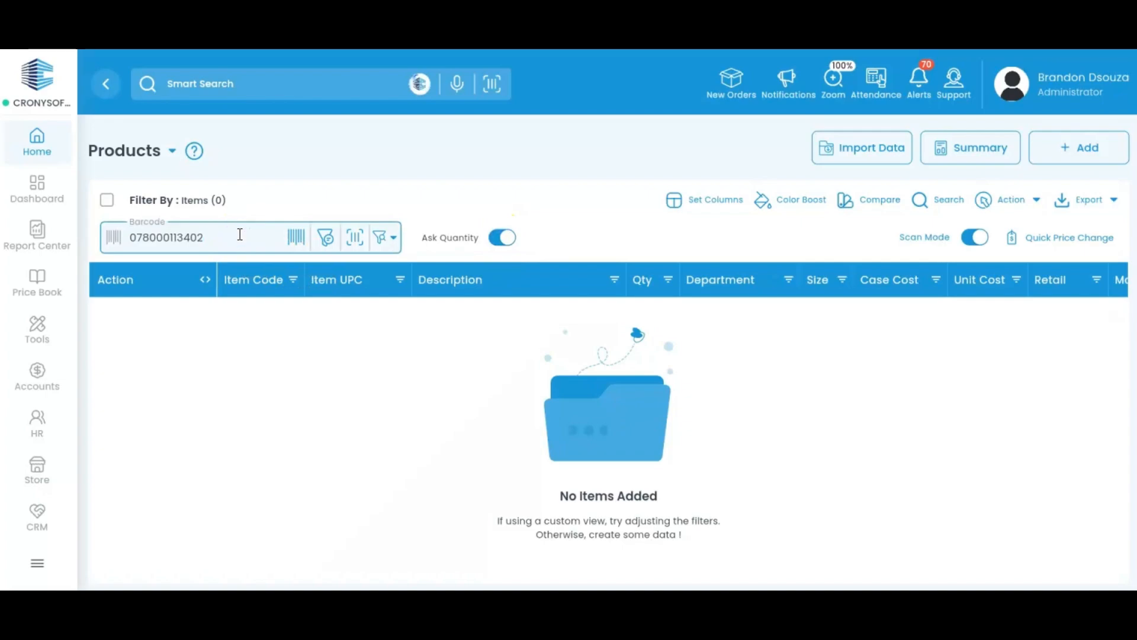
pyautogui.press('Return')
pyautogui.write('3')
pyautogui.click(668, 283)
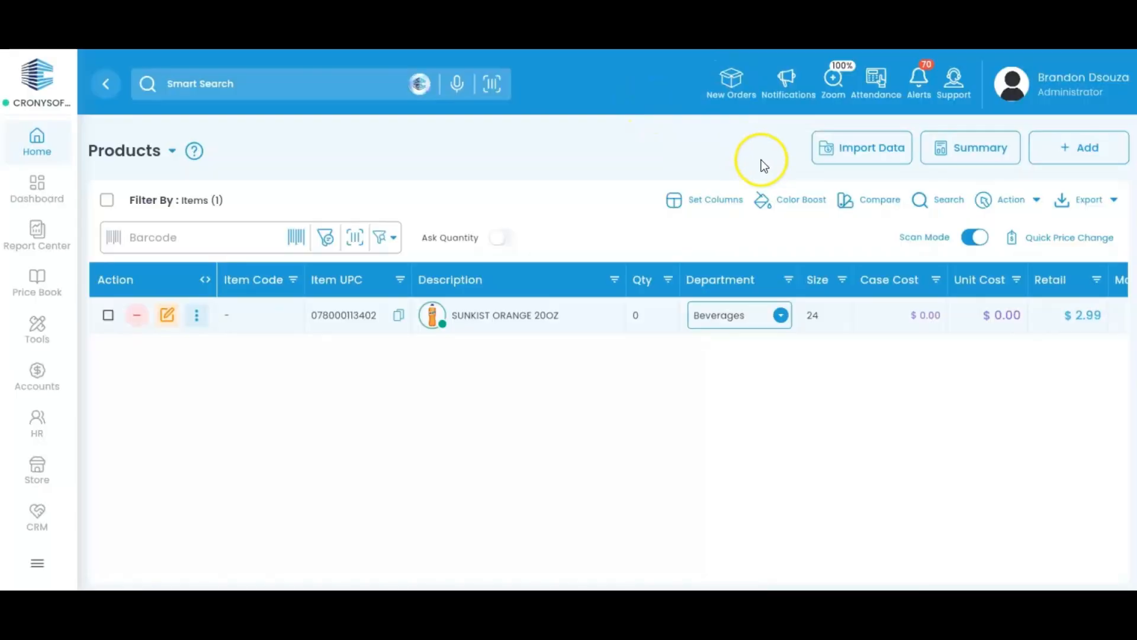
# Review the bulk actions offered for products, from changing item details down to deletion
pyautogui.click(1014, 199)
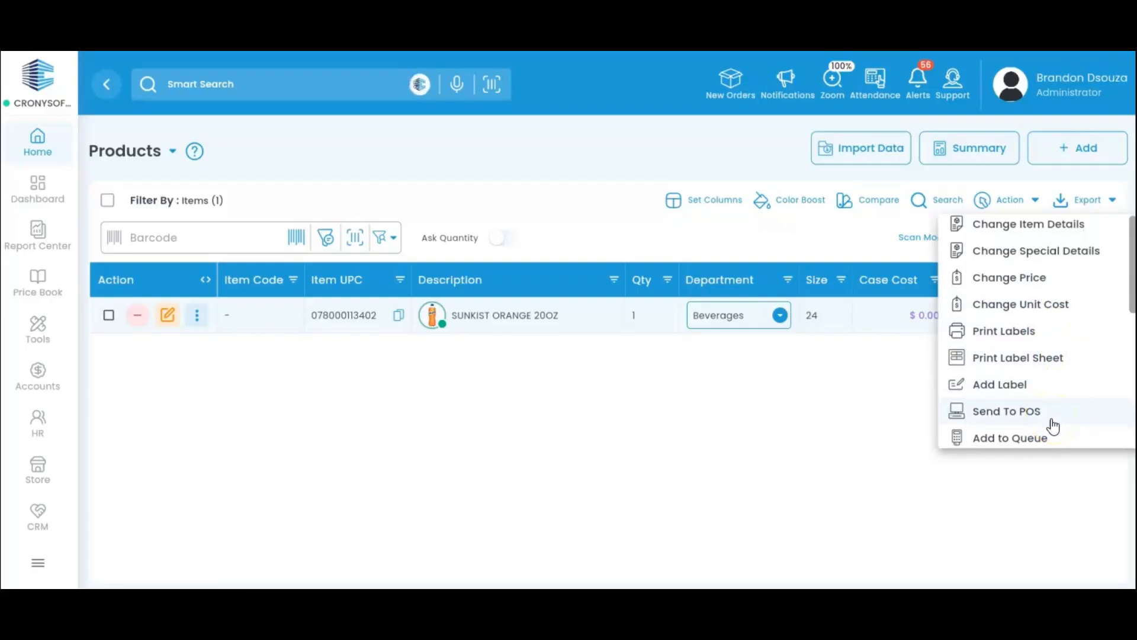
pyautogui.scroll(-2, 1050, 424)
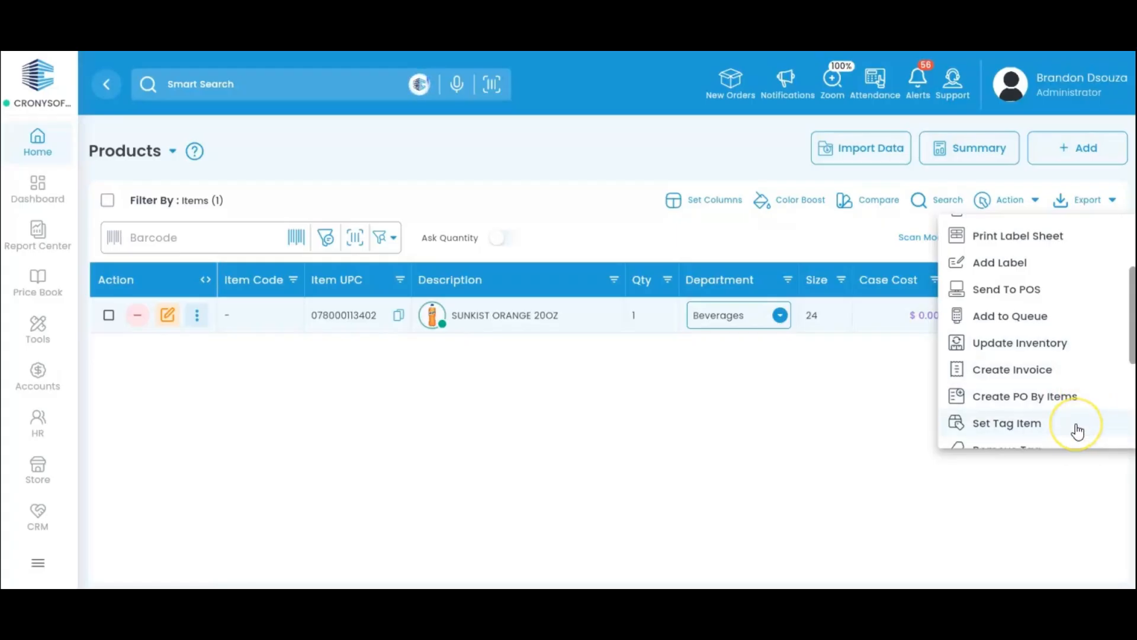
pyautogui.scroll(-2, 1077, 432)
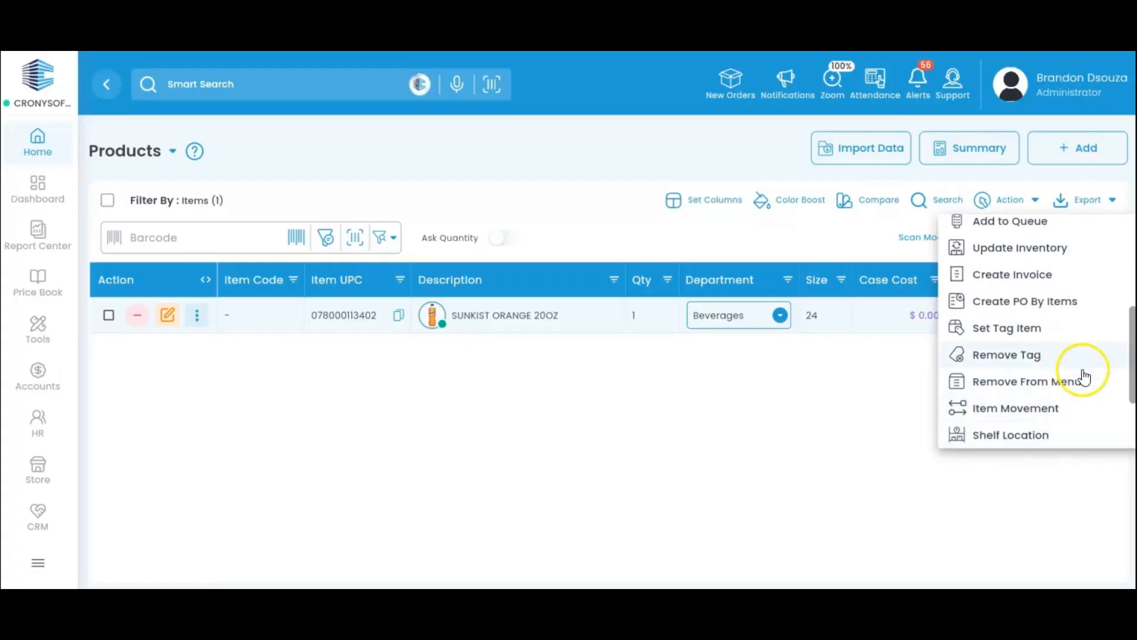
pyautogui.scroll(-2, 1074, 415)
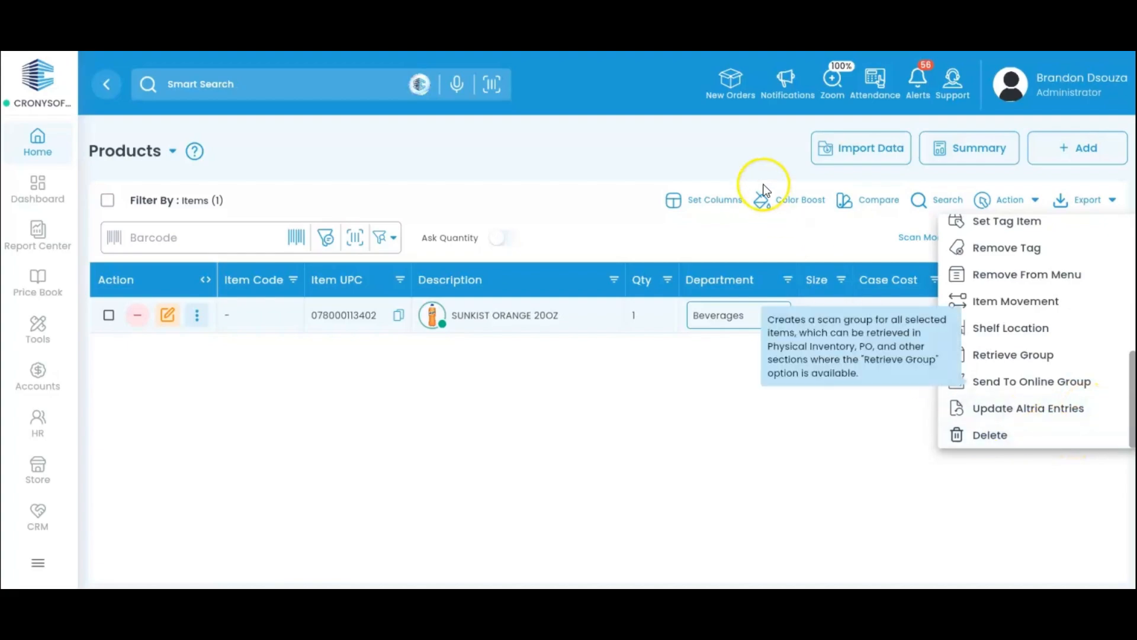
pyautogui.click(762, 155)
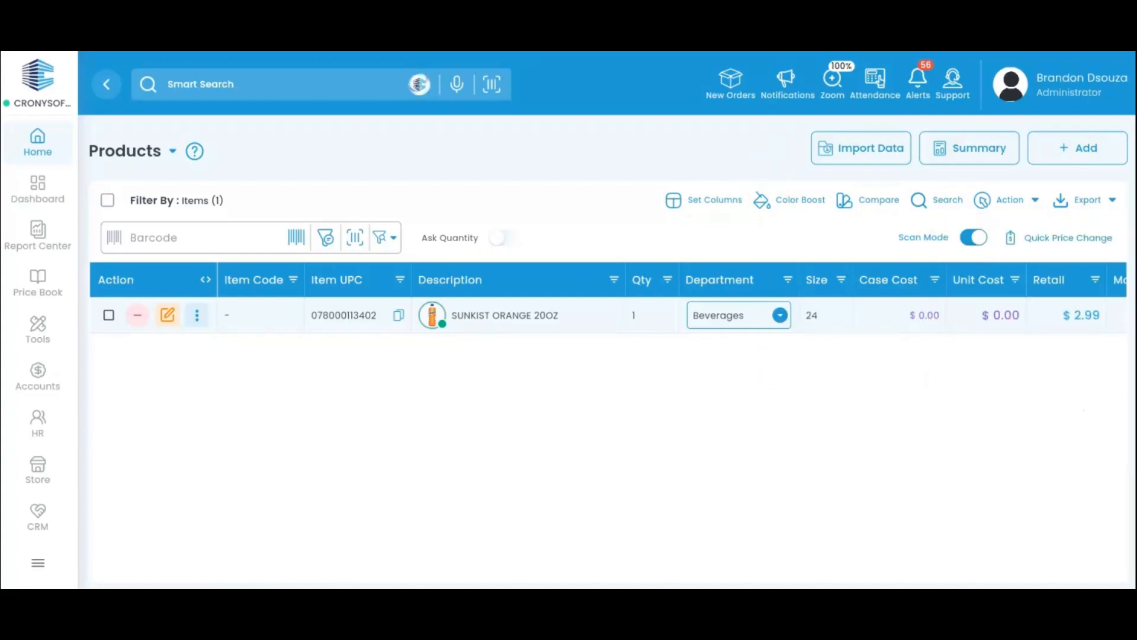
# Review the item-level actions for Zeera Plus and open its item overview
pyautogui.click(196, 318)
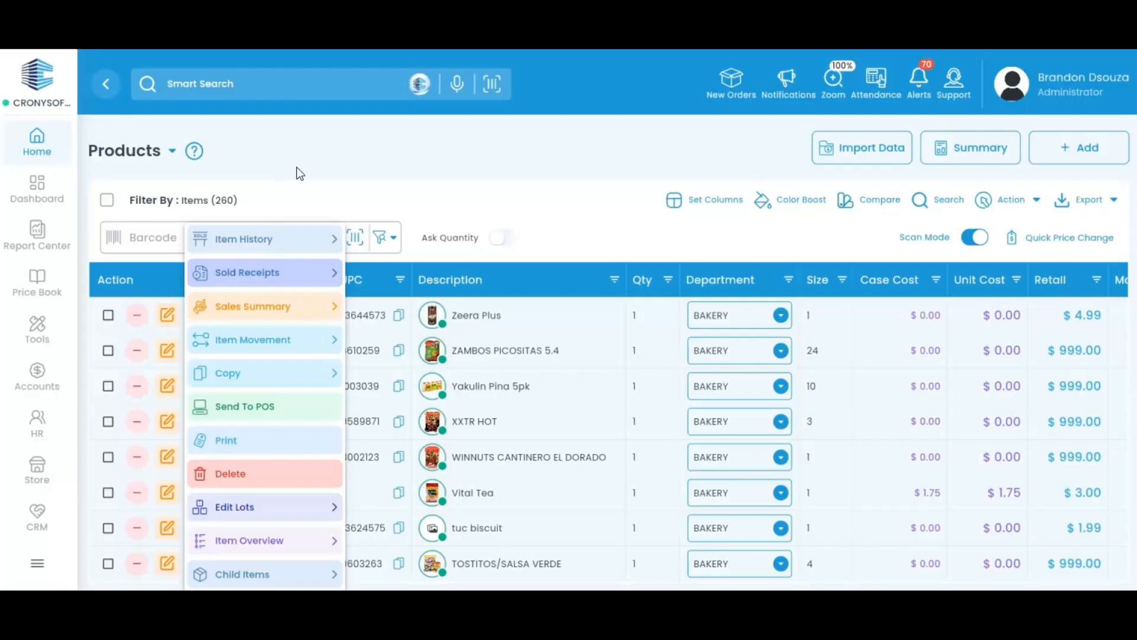
pyautogui.click(297, 168)
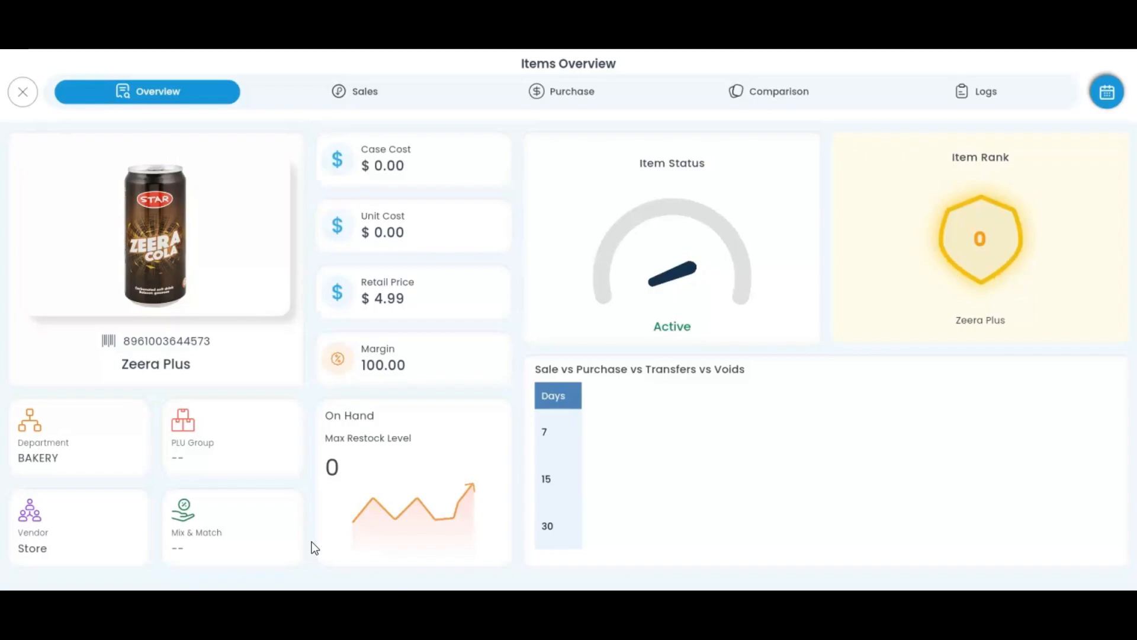
# Close the item overview and open the item movement report together with the details of its listed item
pyautogui.click(32, 95)
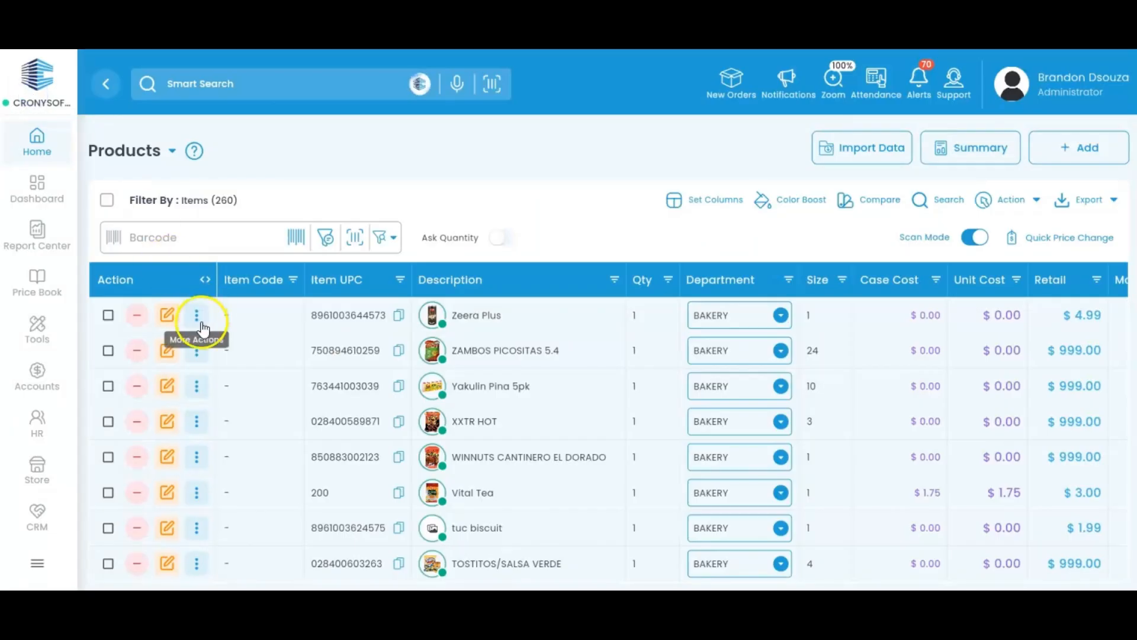
pyautogui.click(197, 318)
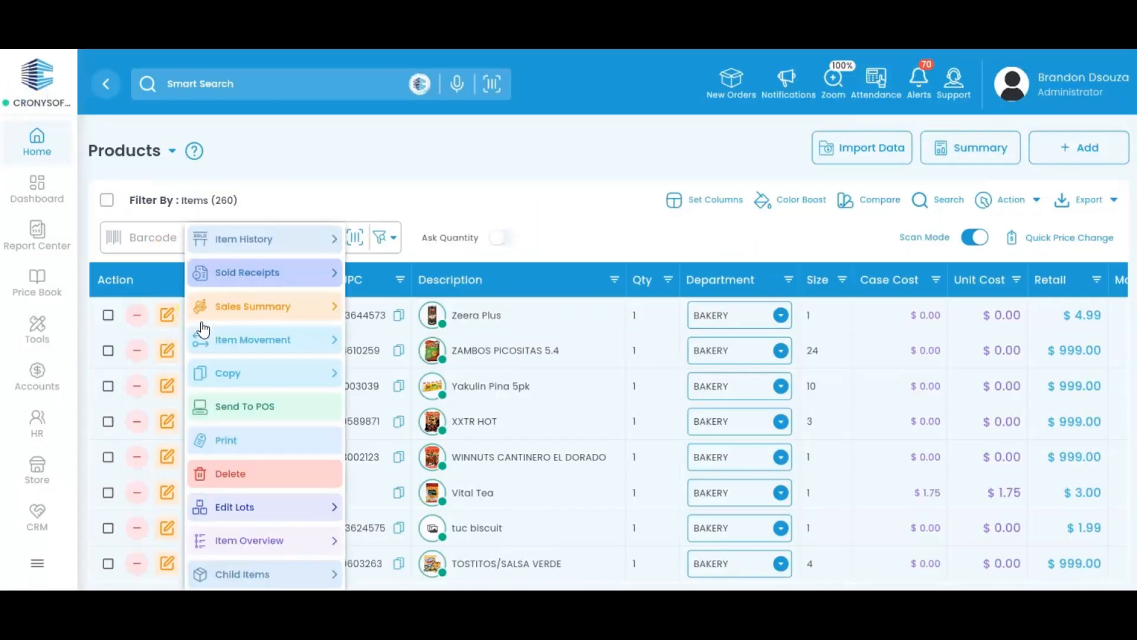
pyautogui.click(249, 347)
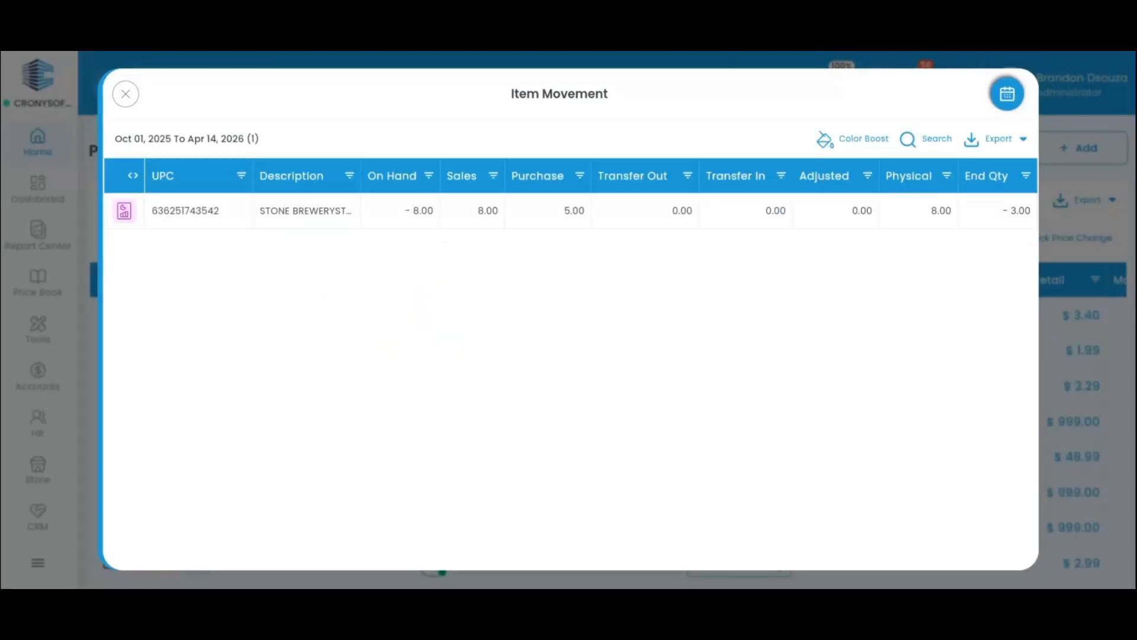
pyautogui.click(123, 210)
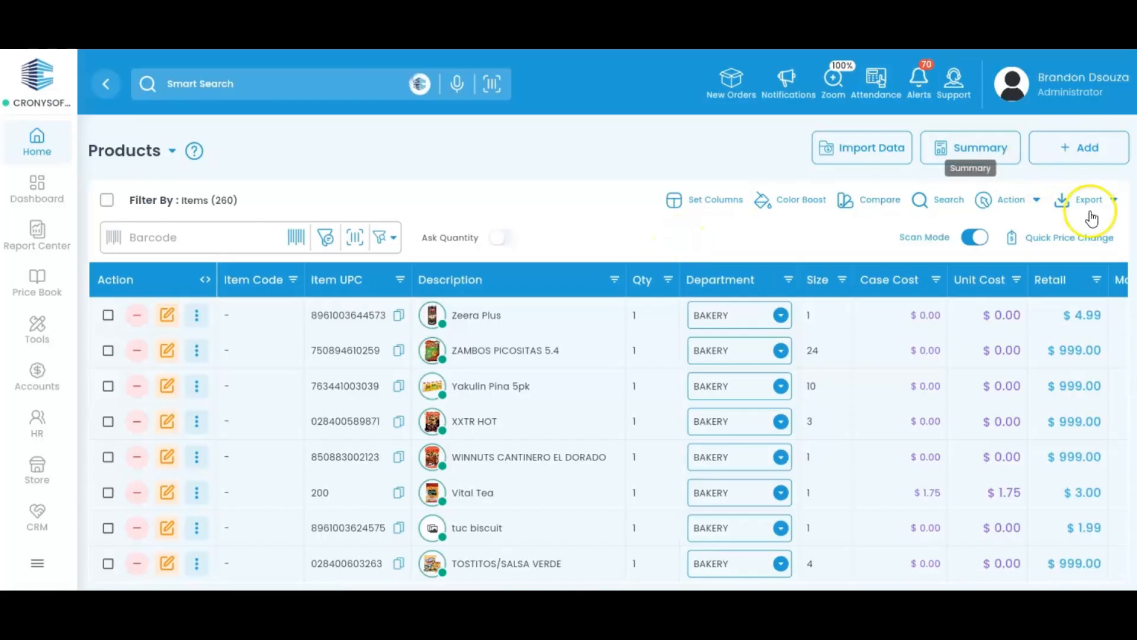
pyautogui.click(1075, 248)
pyautogui.click(585, 236)
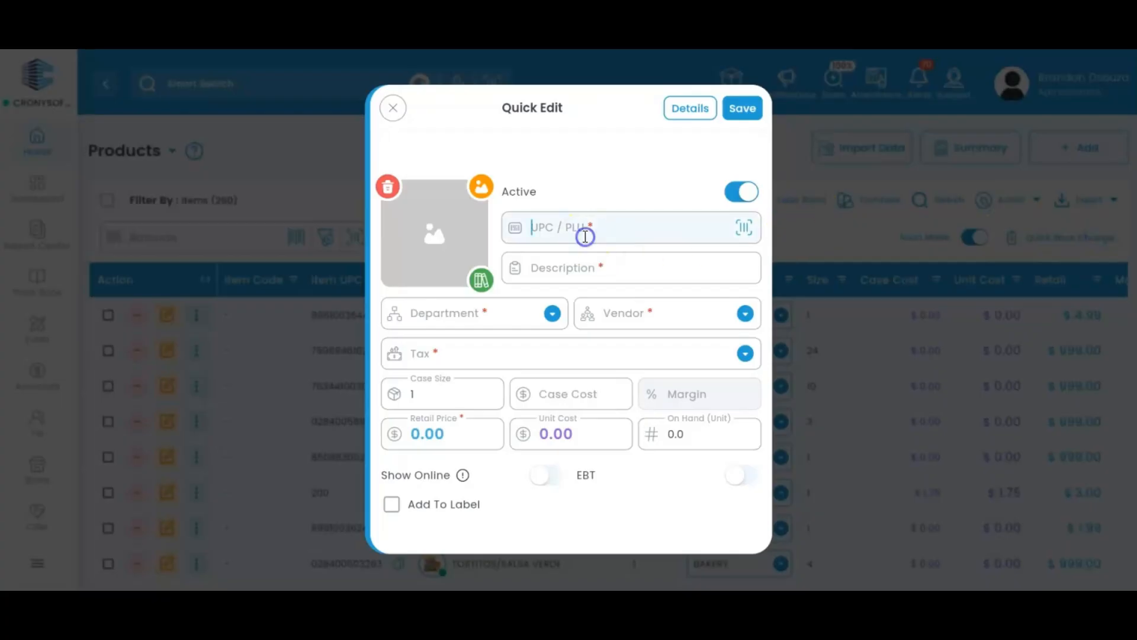
pyautogui.write('8961003644573')
pyautogui.press('Return')
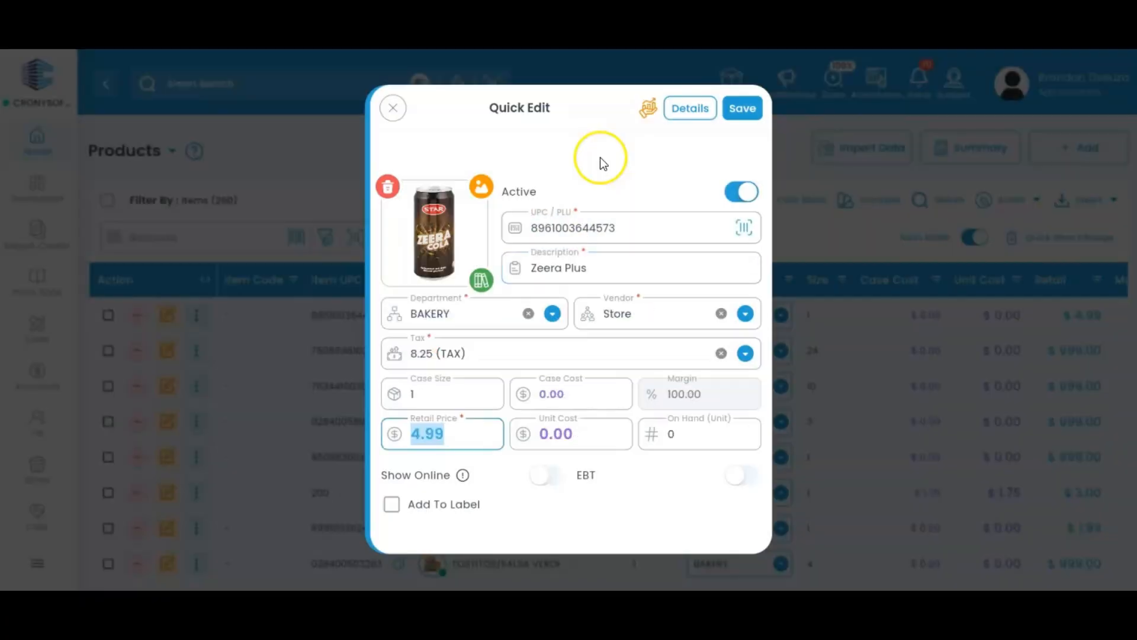
pyautogui.write('3.40')
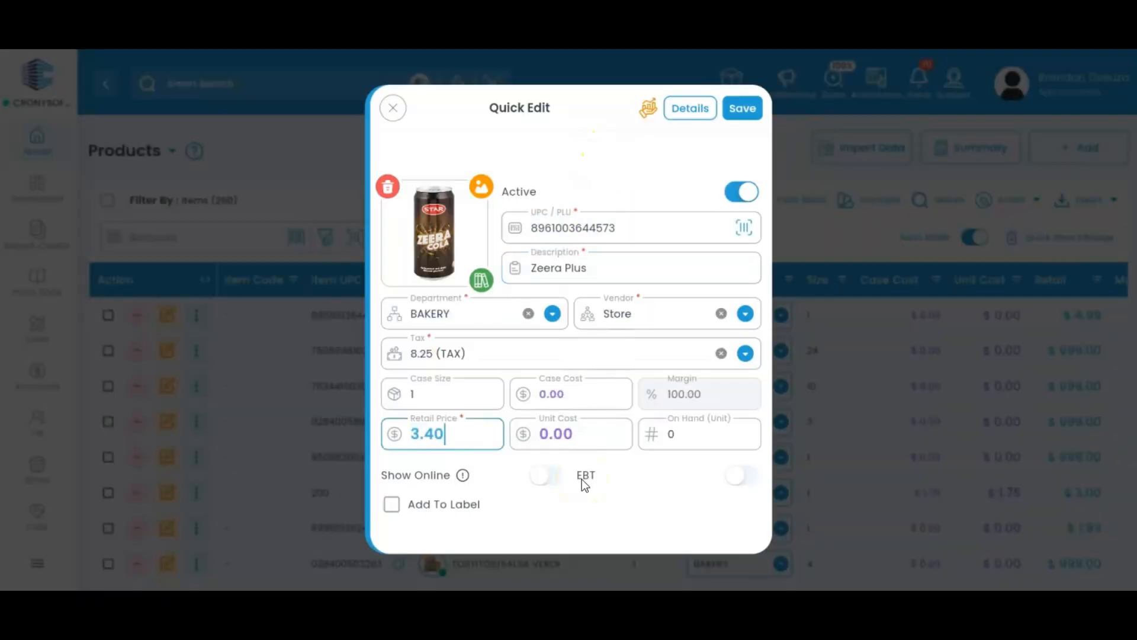
pyautogui.click(744, 108)
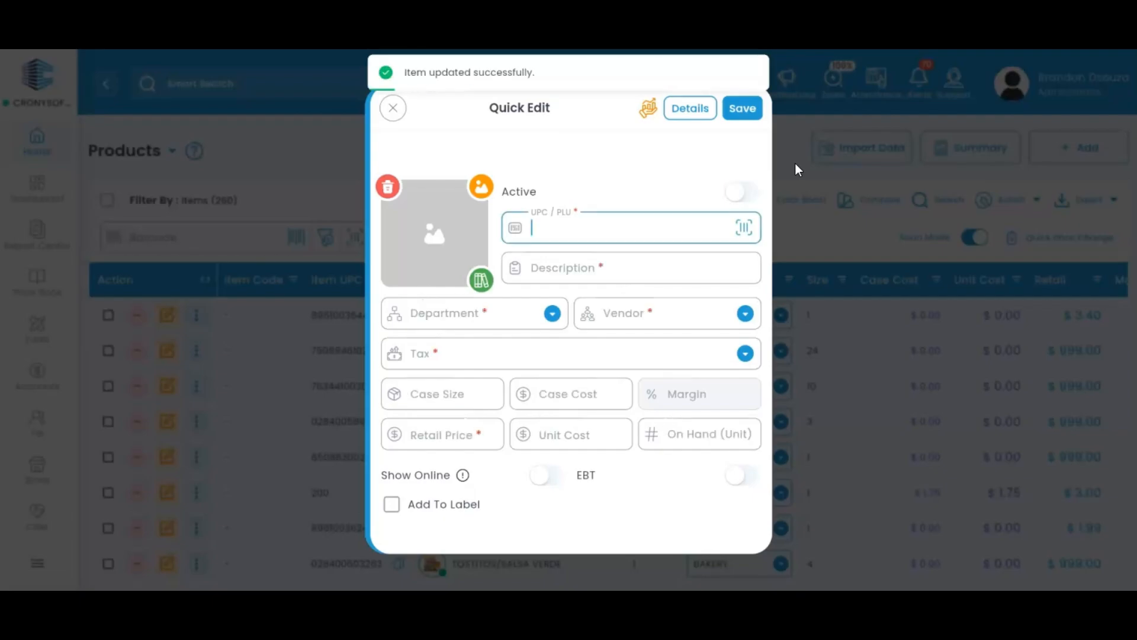
pyautogui.click(745, 147)
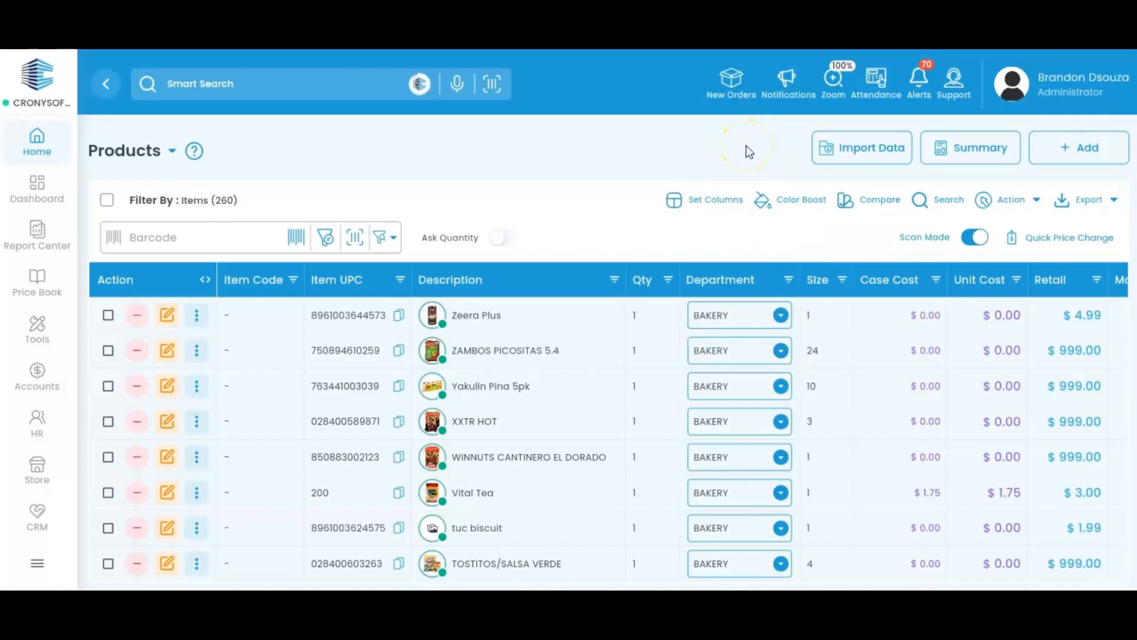
# Review the product data import form and leave it without importing anything
pyautogui.click(833, 152)
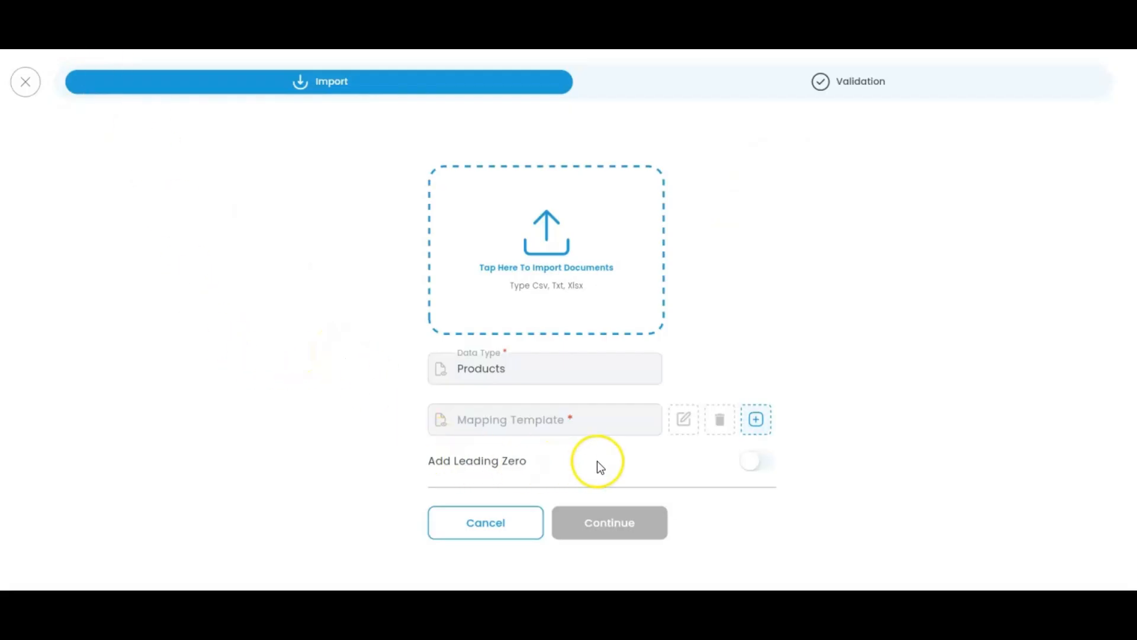
pyautogui.click(21, 78)
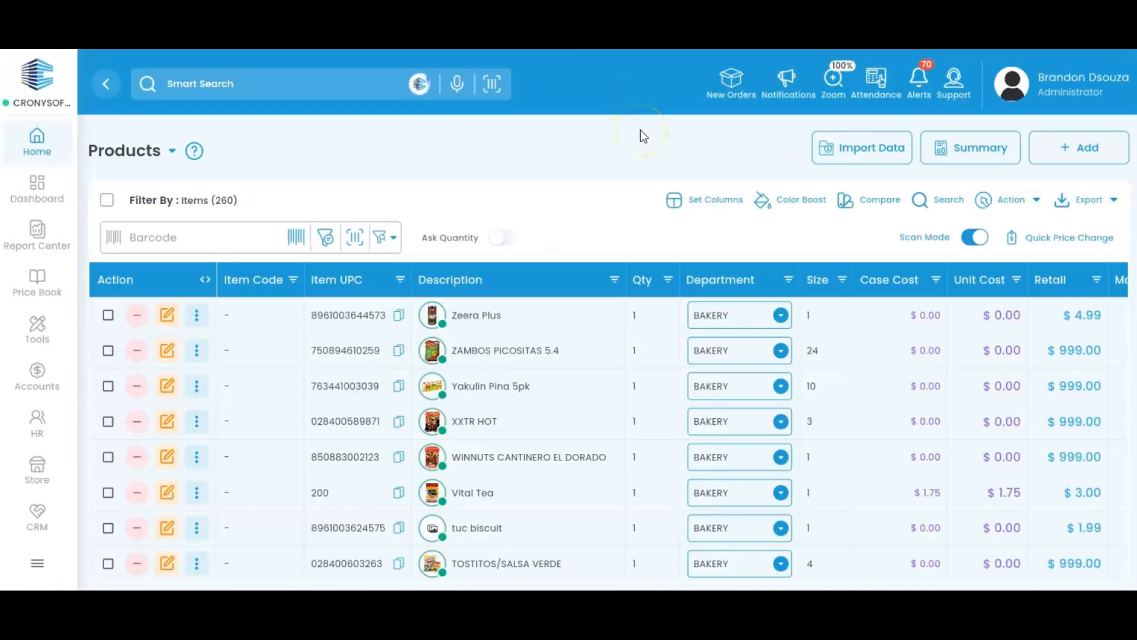
# Locate the Send To POS action for Zeera Plus and open the Send To POS page for products
pyautogui.click(197, 315)
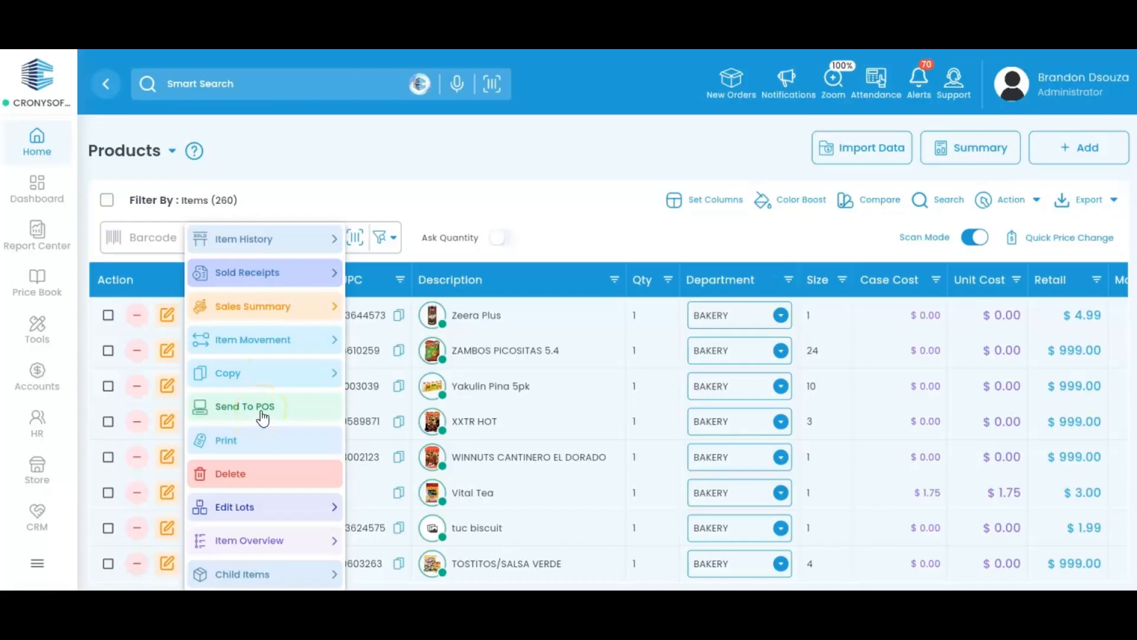
pyautogui.click(580, 216)
pyautogui.click(916, 60)
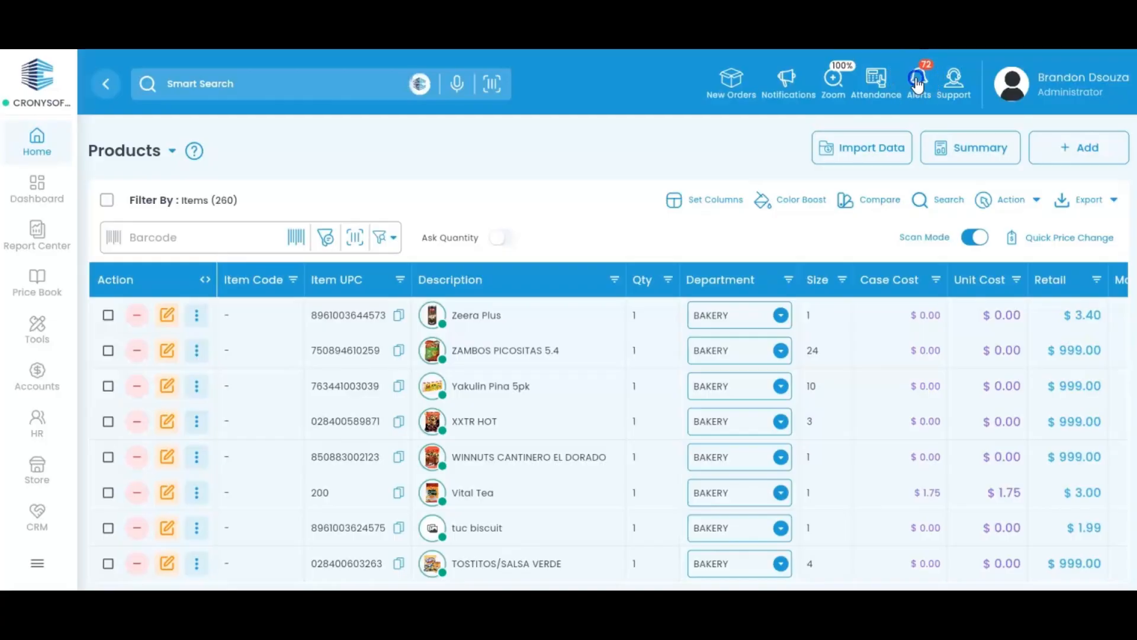
pyautogui.click(1041, 145)
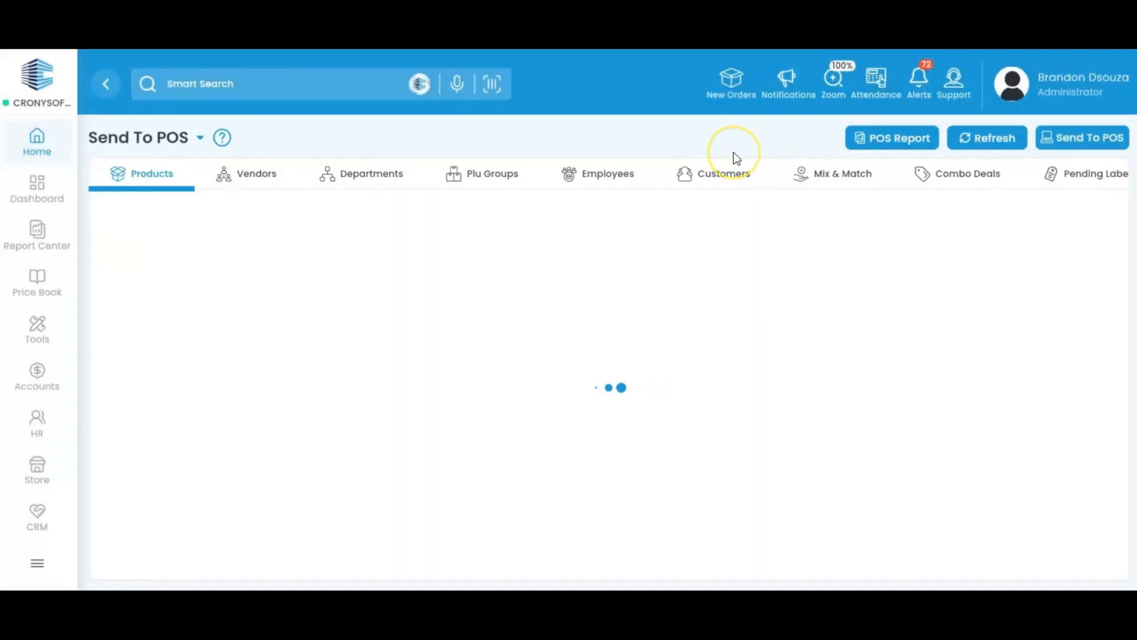
pyautogui.click(722, 219)
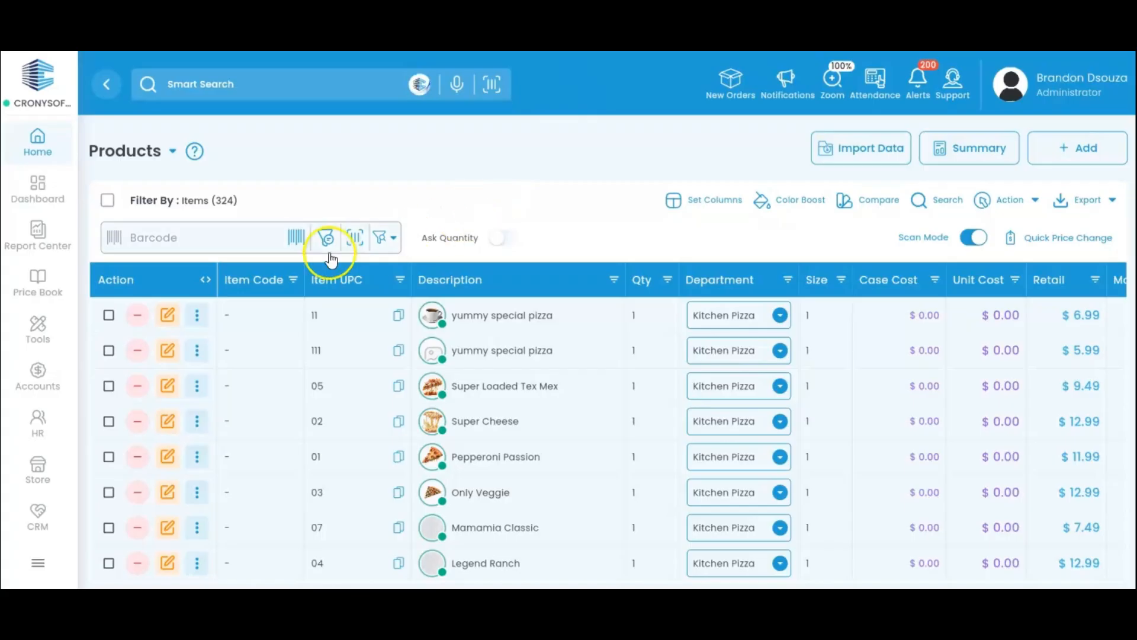
# Edit the item Super Loaded Tex Mex and start a new addon group named Sauce
pyautogui.click(169, 385)
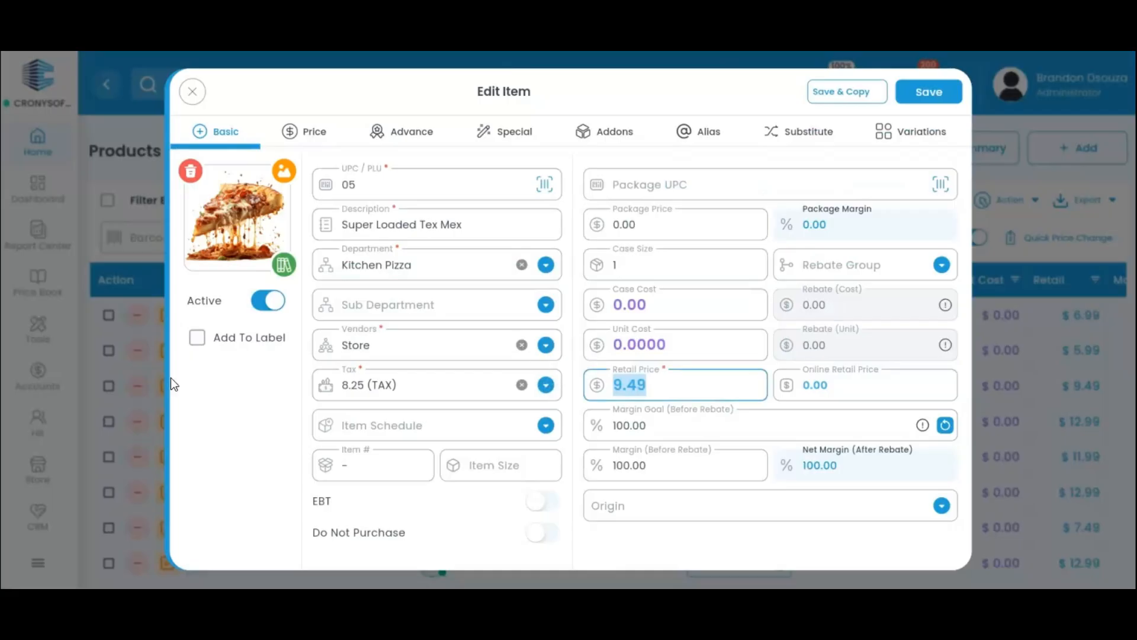
pyautogui.click(598, 133)
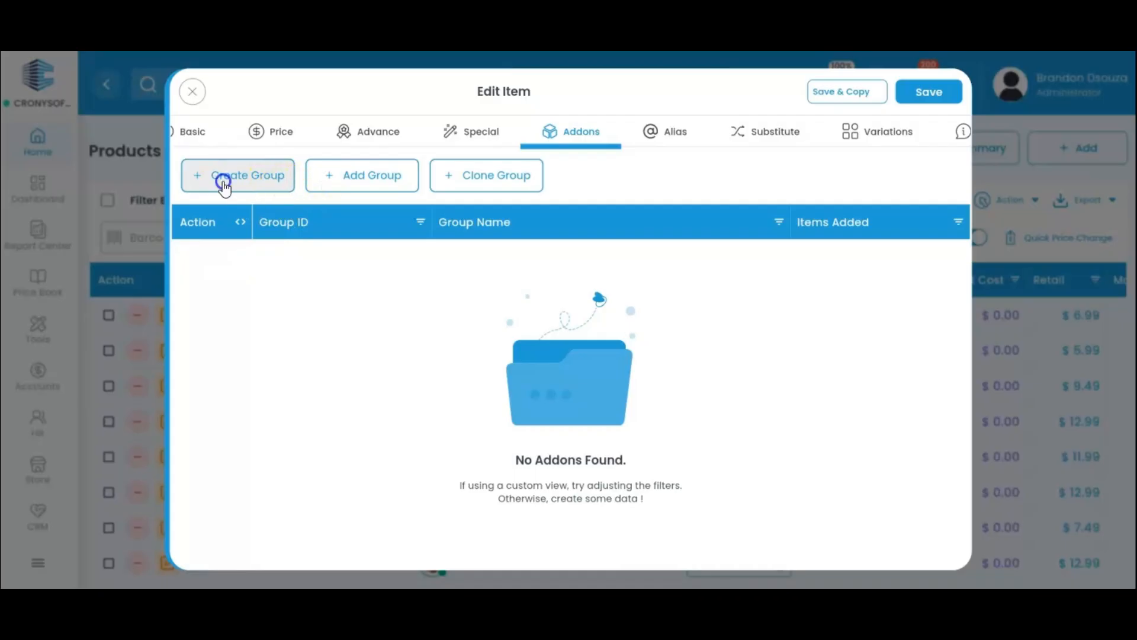
pyautogui.click(224, 179)
pyautogui.click(563, 295)
pyautogui.write('Sauce')
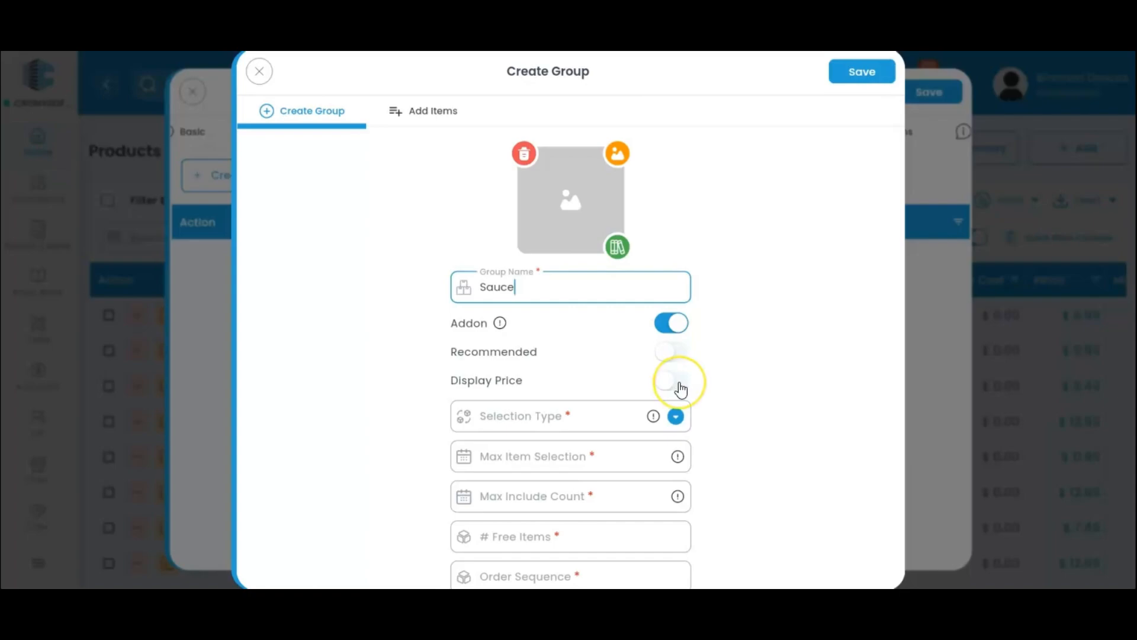
# Set the Sauce group's Selection Type to Single and its Max Item Selection to 1
pyautogui.click(676, 416)
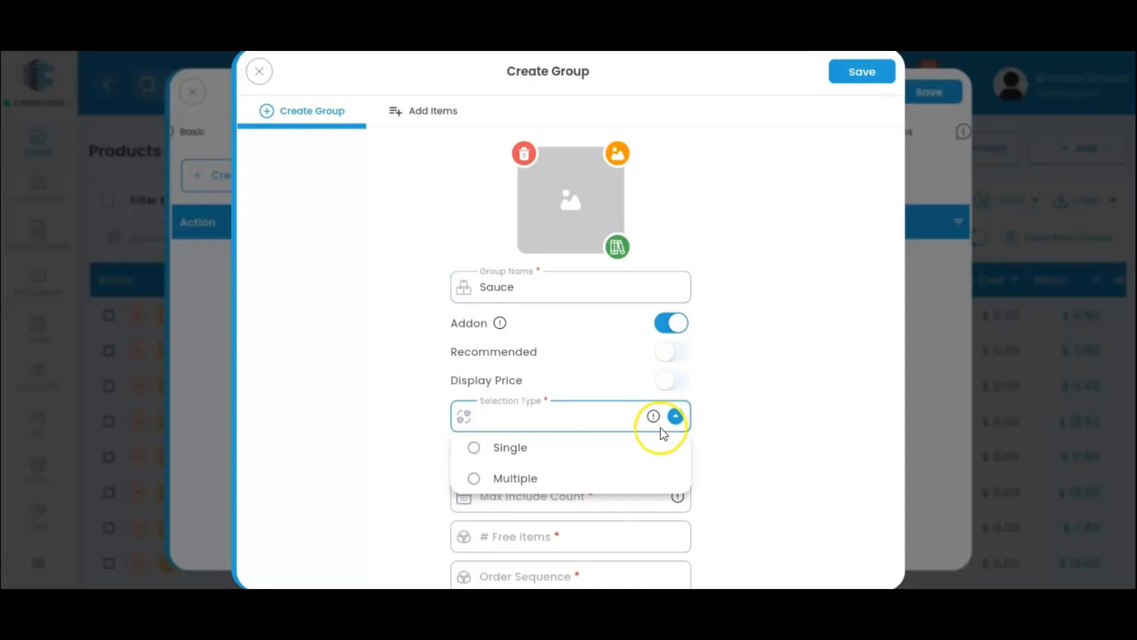
pyautogui.click(638, 447)
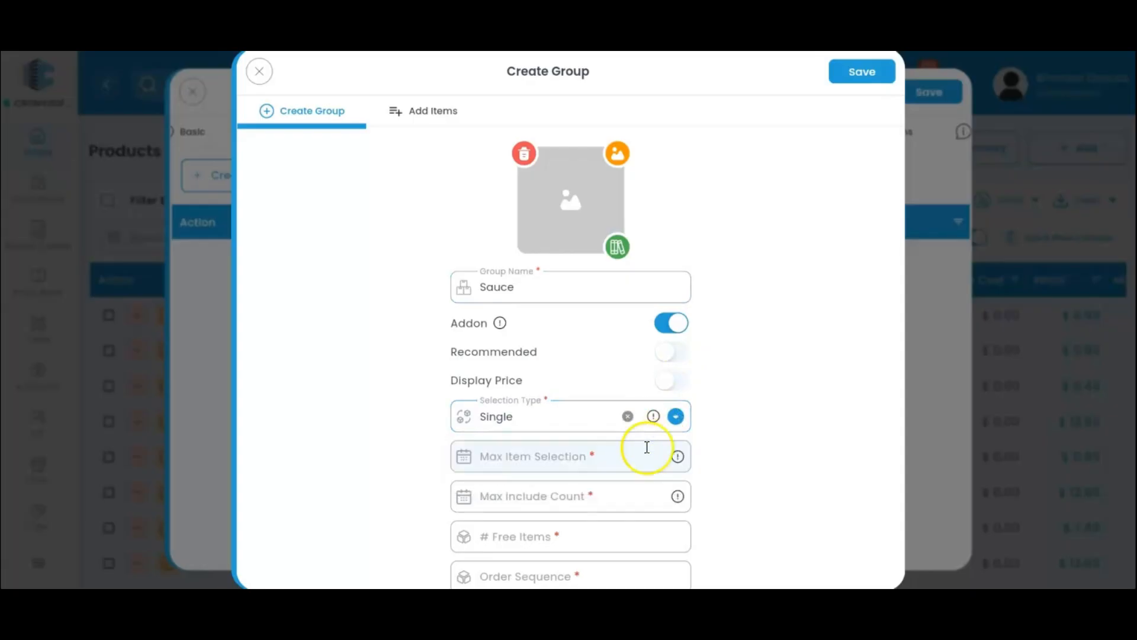
pyautogui.click(645, 454)
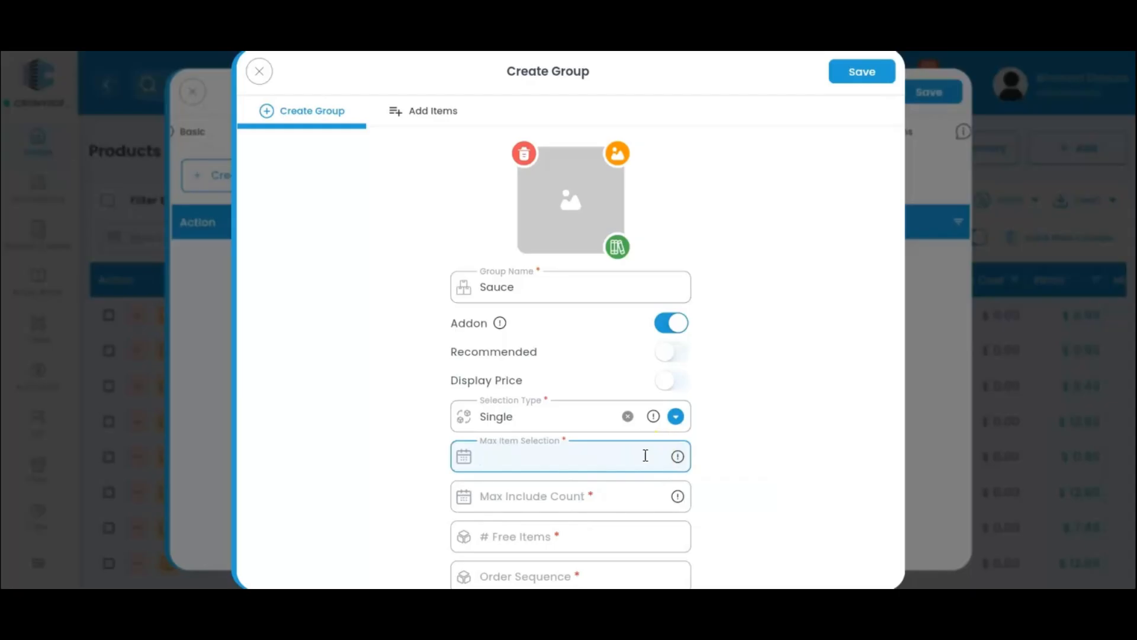
pyautogui.write('1')
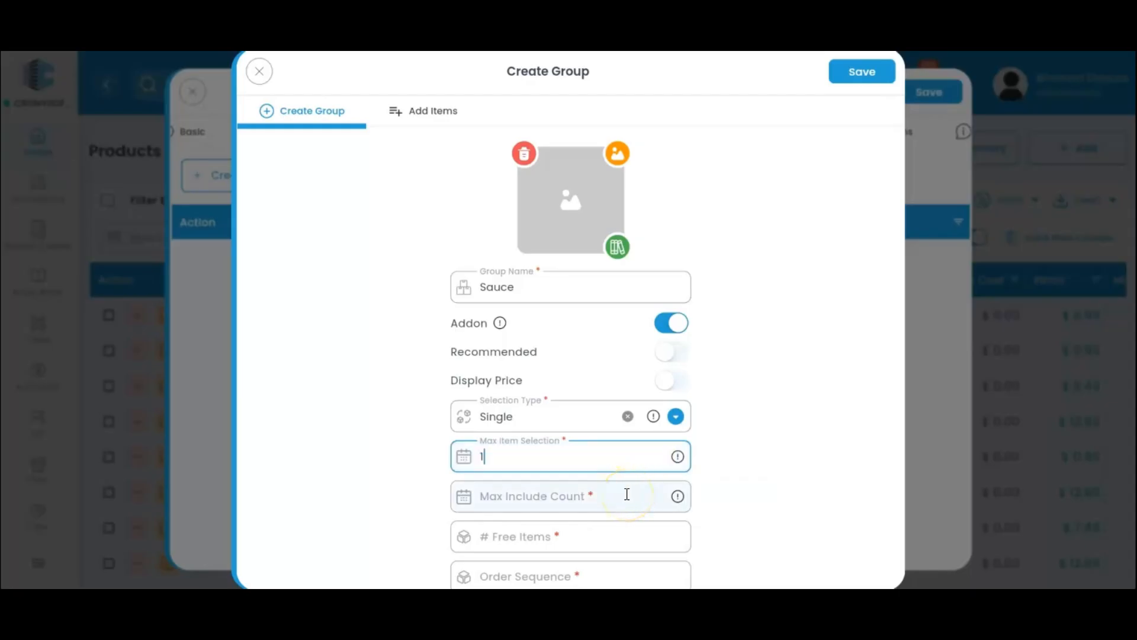
# Set the Sauce group's Max Include Count to 1 and its number of free items to 0
pyautogui.click(625, 494)
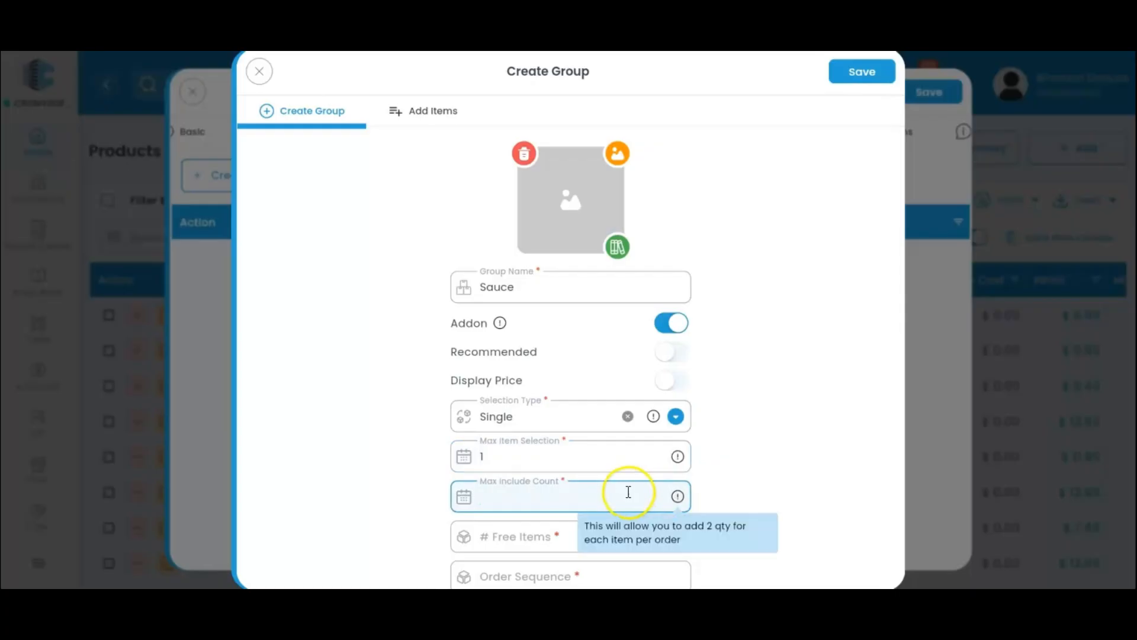
pyautogui.click(624, 493)
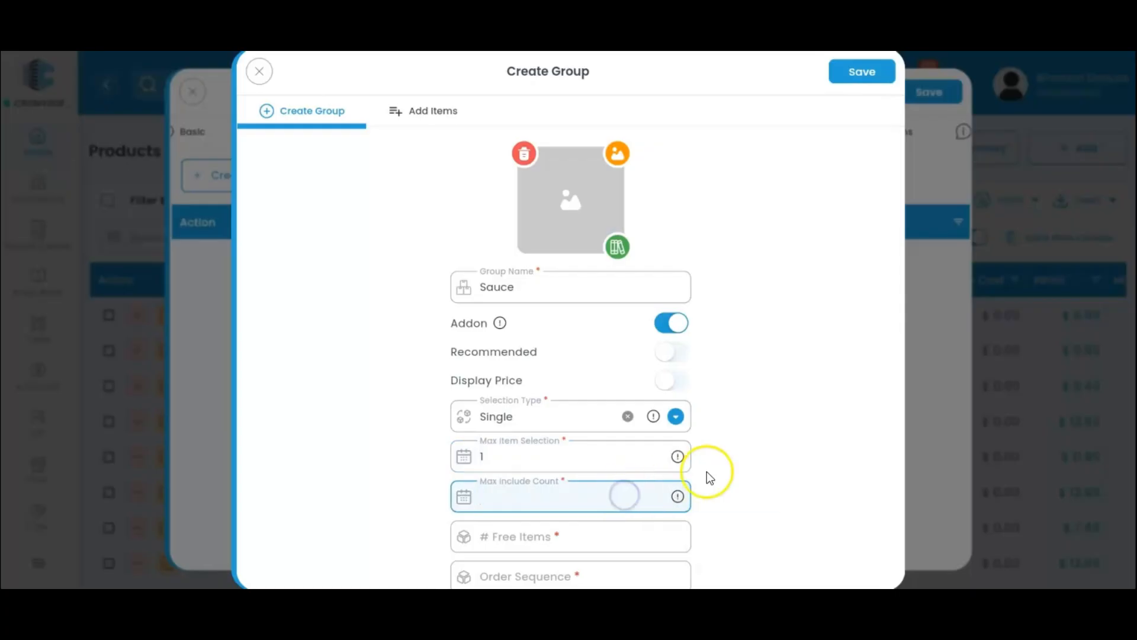
pyautogui.scroll(-1, 787, 460)
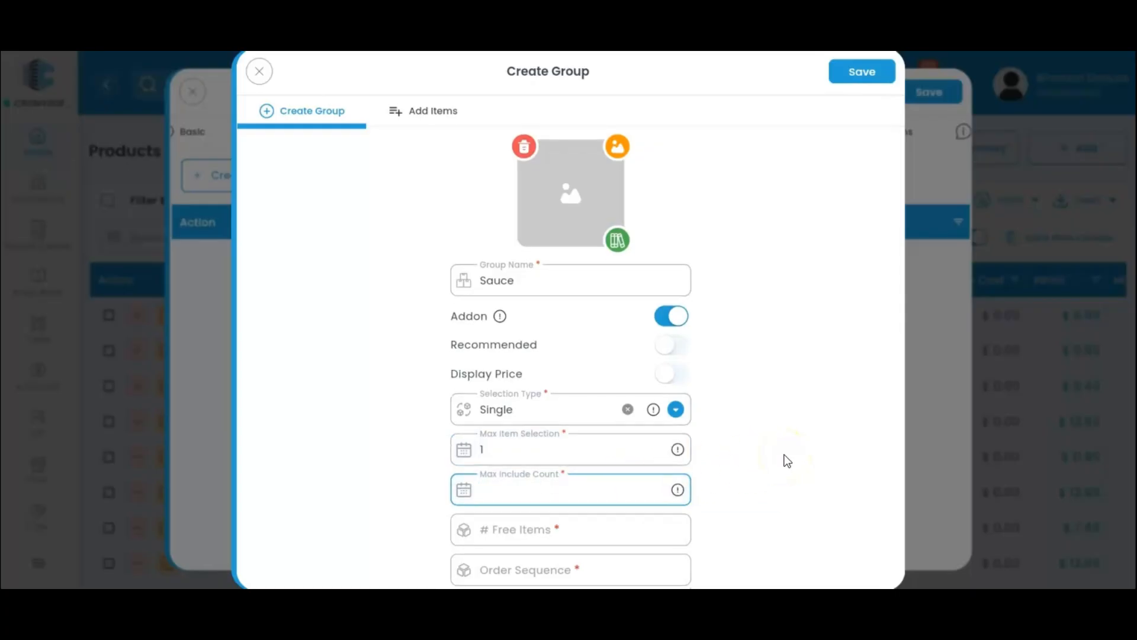
pyautogui.click(784, 456)
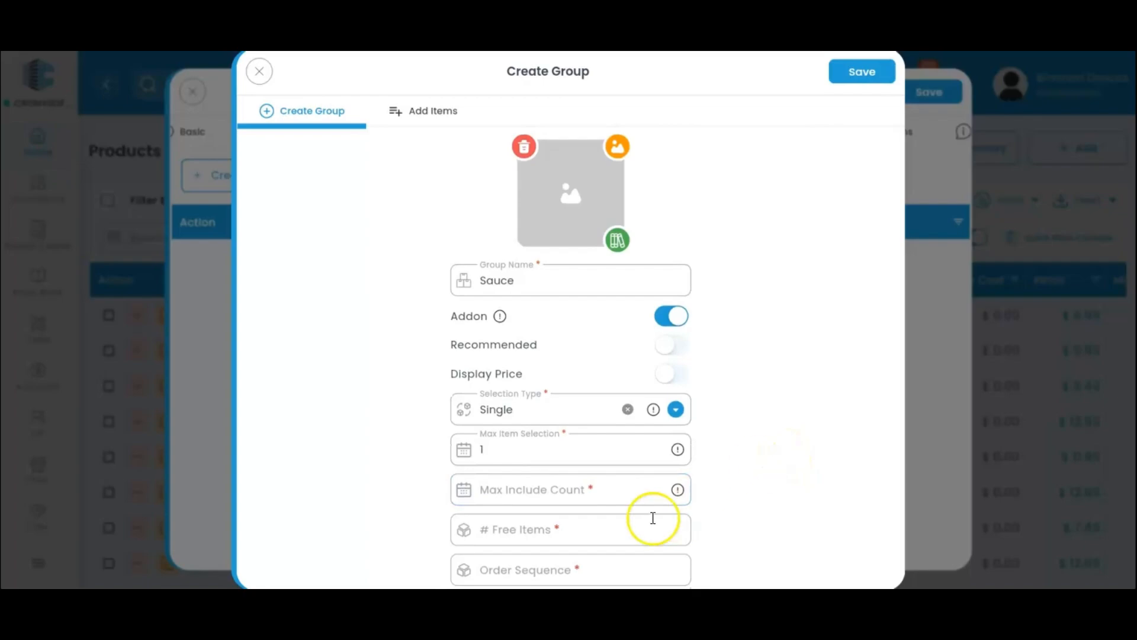
pyautogui.click(615, 497)
pyautogui.write('1')
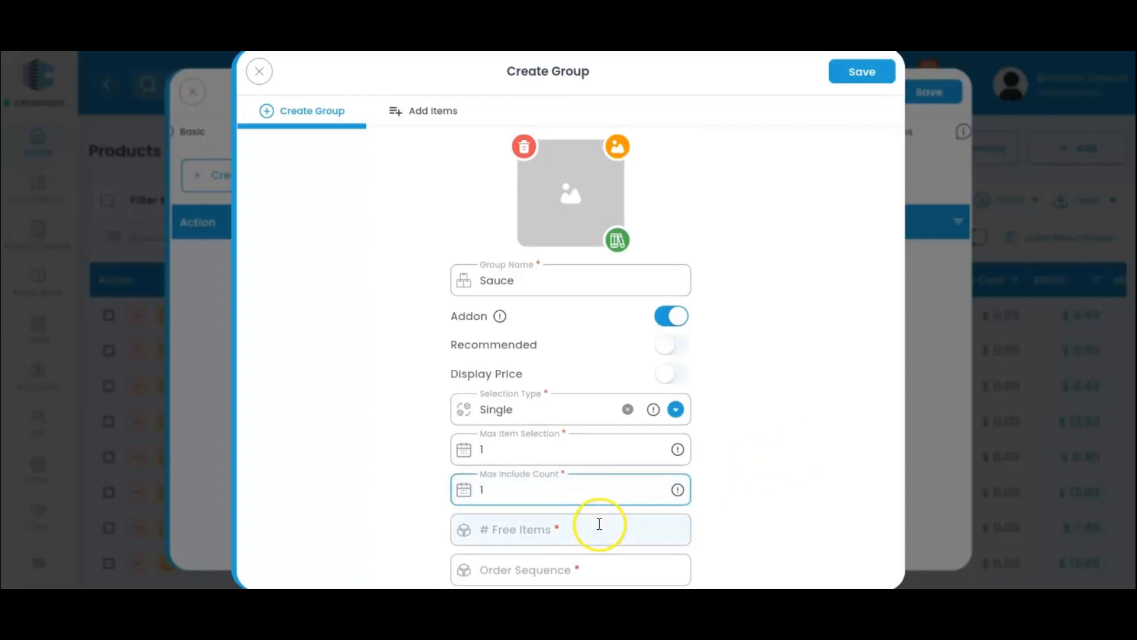
pyautogui.click(600, 524)
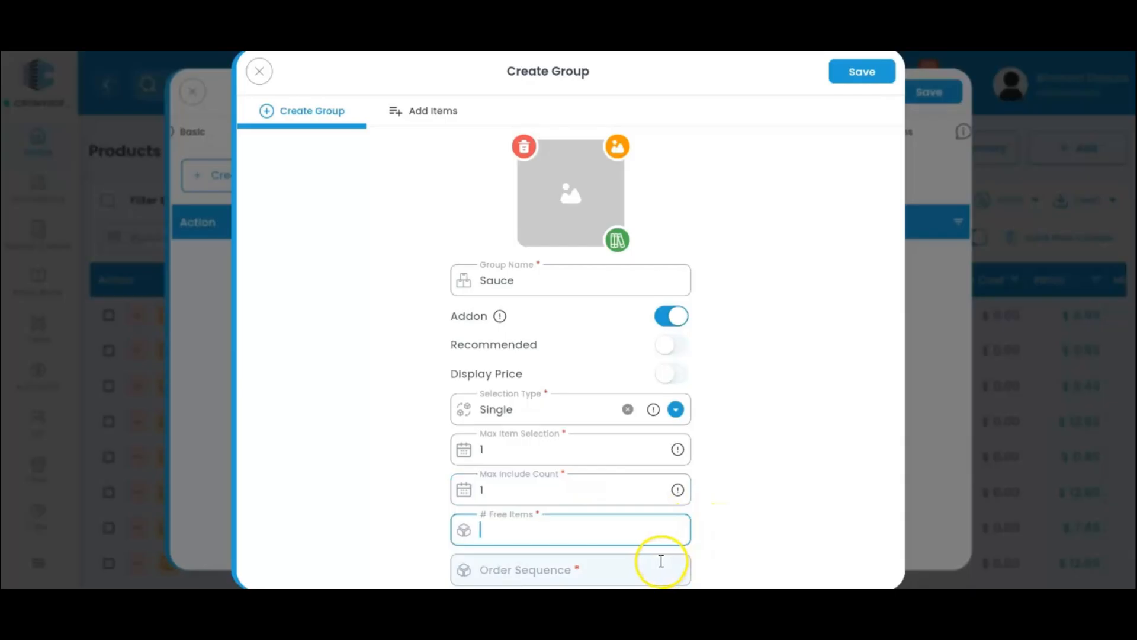
pyautogui.click(782, 418)
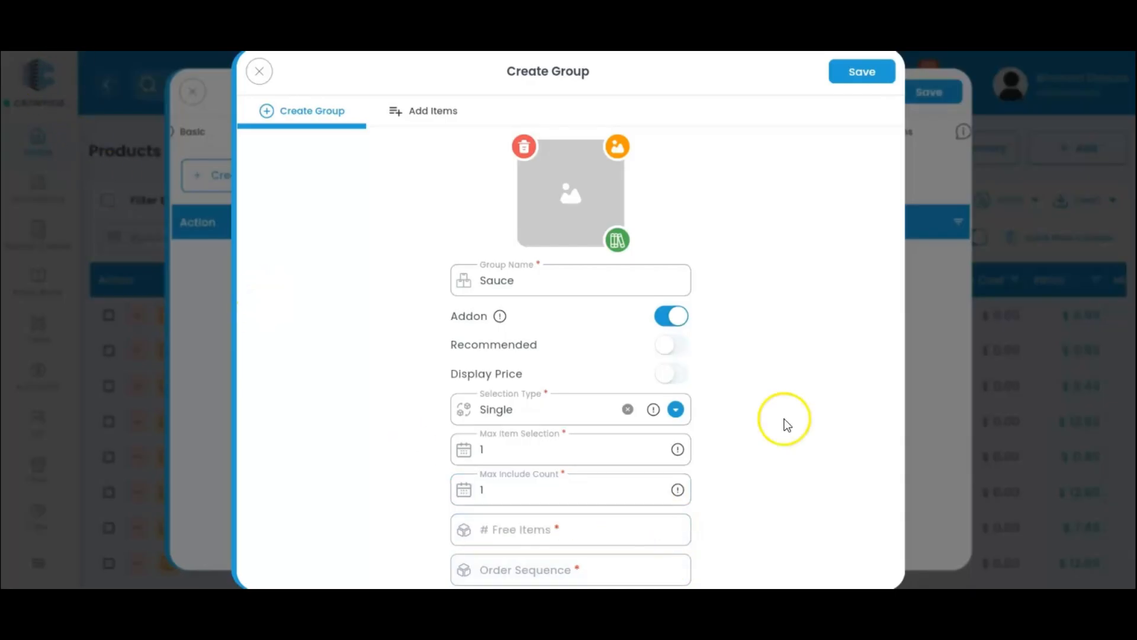
pyautogui.click(652, 524)
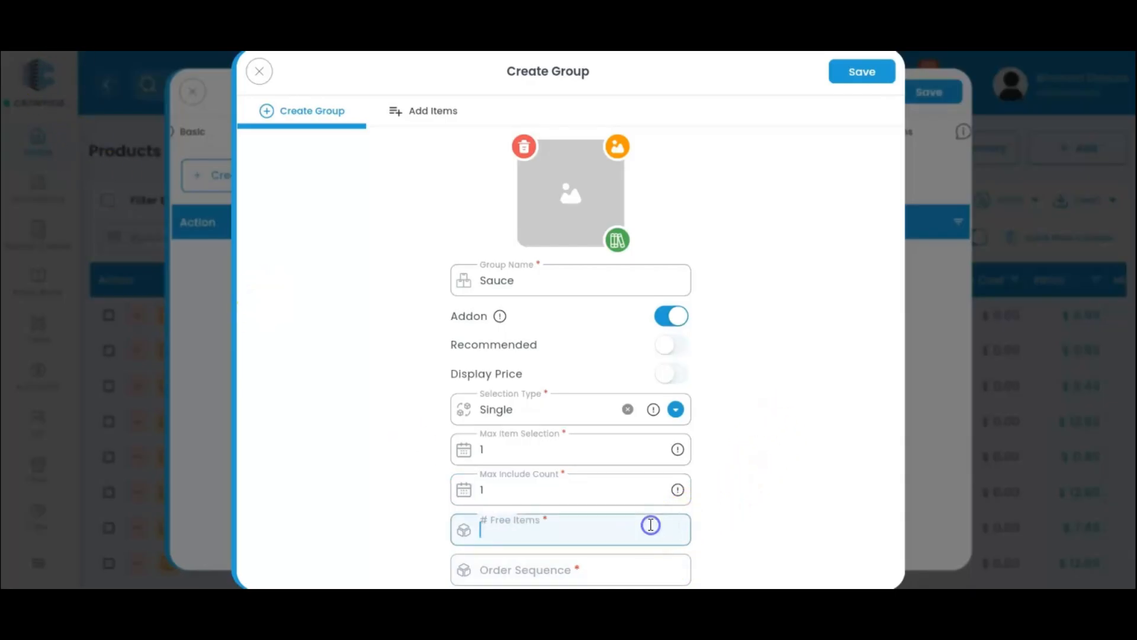
pyautogui.write('0')
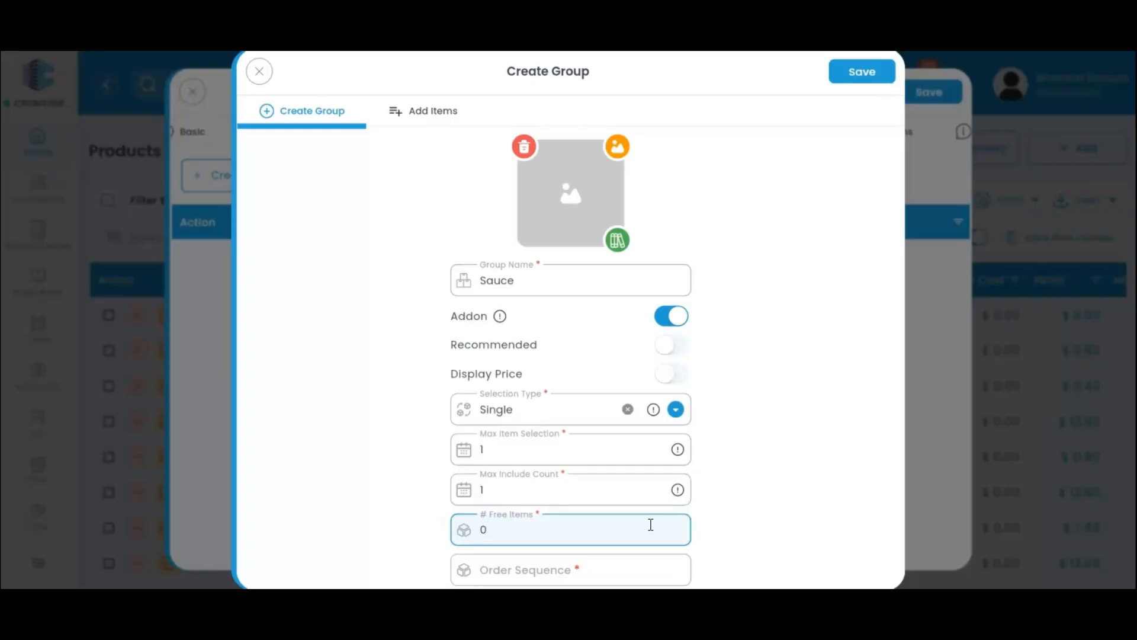
pyautogui.click(717, 337)
# Filter for items named sauce and add TAPATIO HOT SAUCE to the Sauce group
pyautogui.click(436, 113)
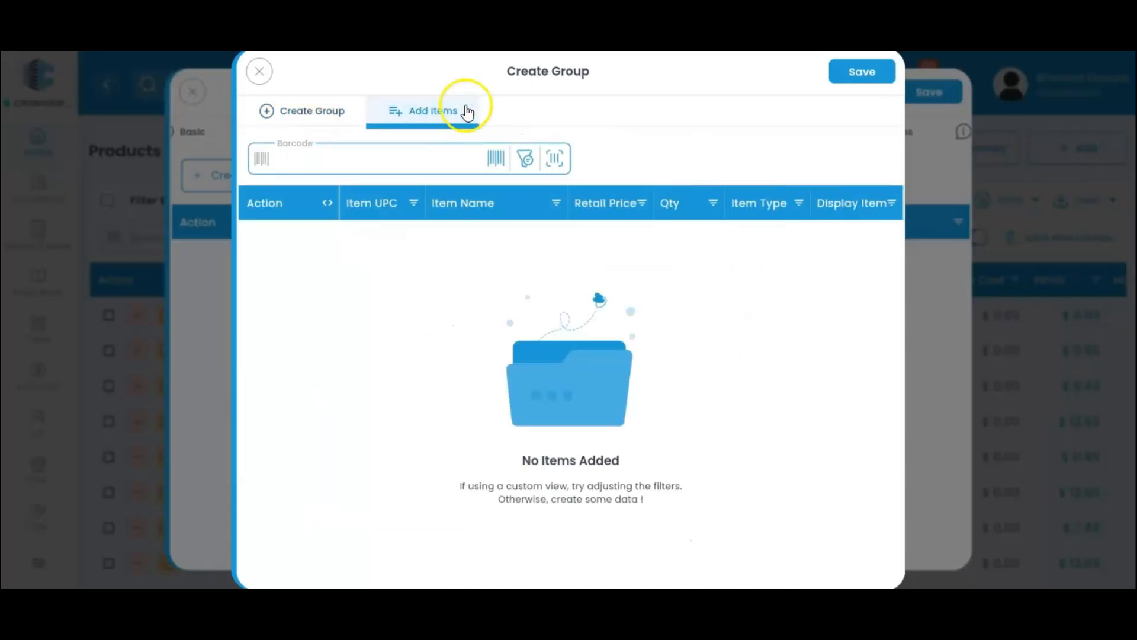
pyautogui.click(525, 158)
pyautogui.click(454, 267)
pyautogui.write('sa')
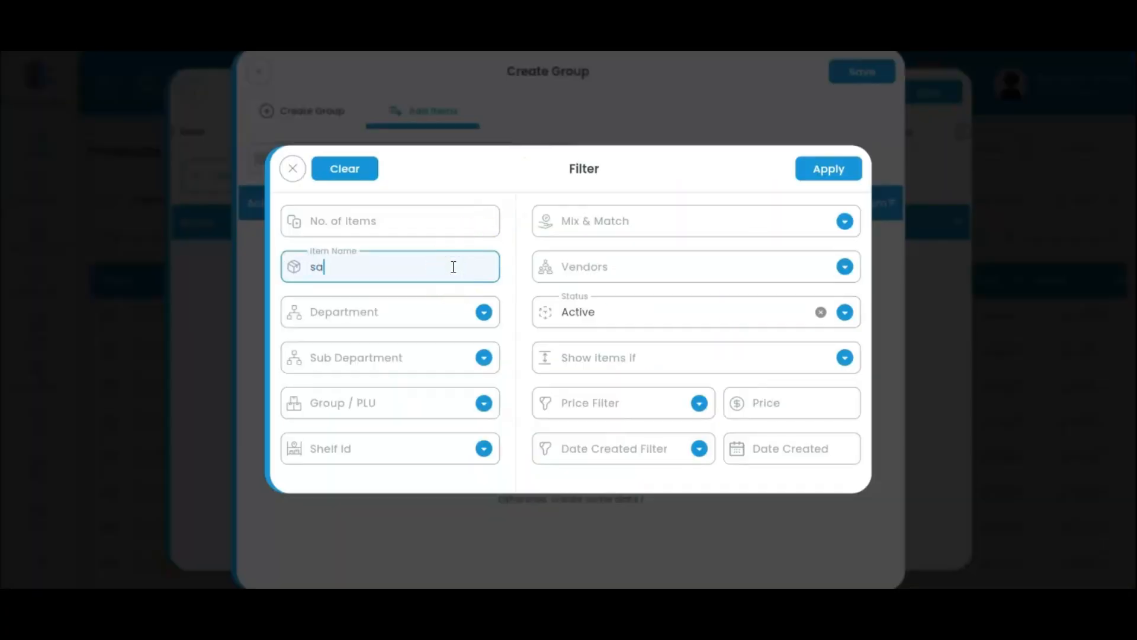
pyautogui.write('uce')
pyautogui.press('Return')
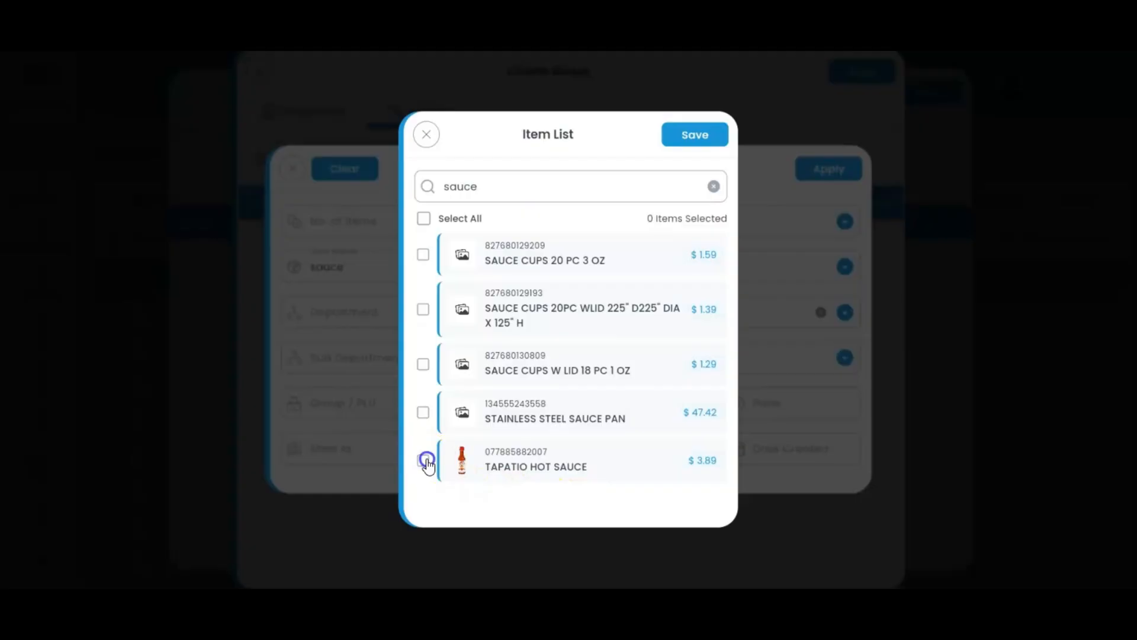
pyautogui.click(425, 460)
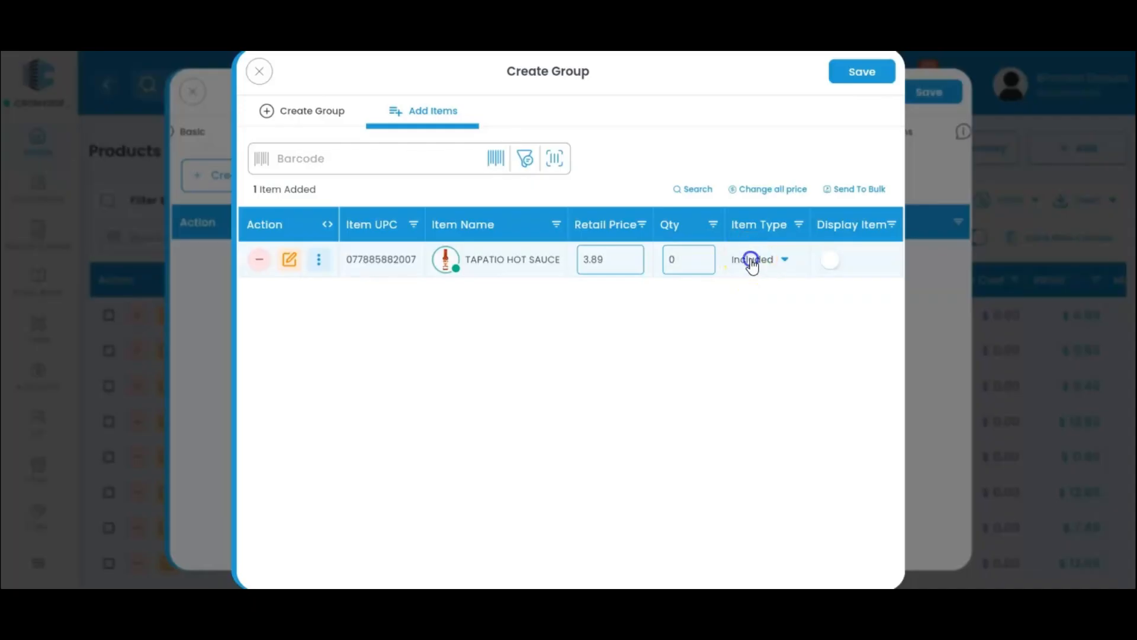
# Set TAPATIO HOT SAUCE's Item Type to Addons with Display Item on, then save the Sauce group and the edited item
pyautogui.click(751, 258)
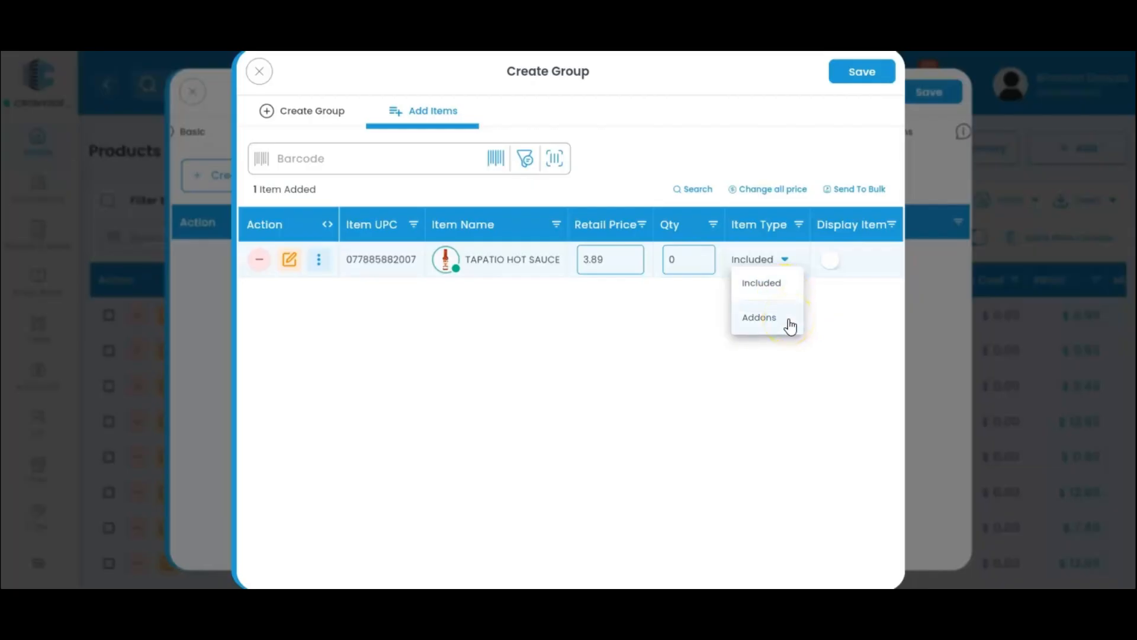
pyautogui.click(760, 318)
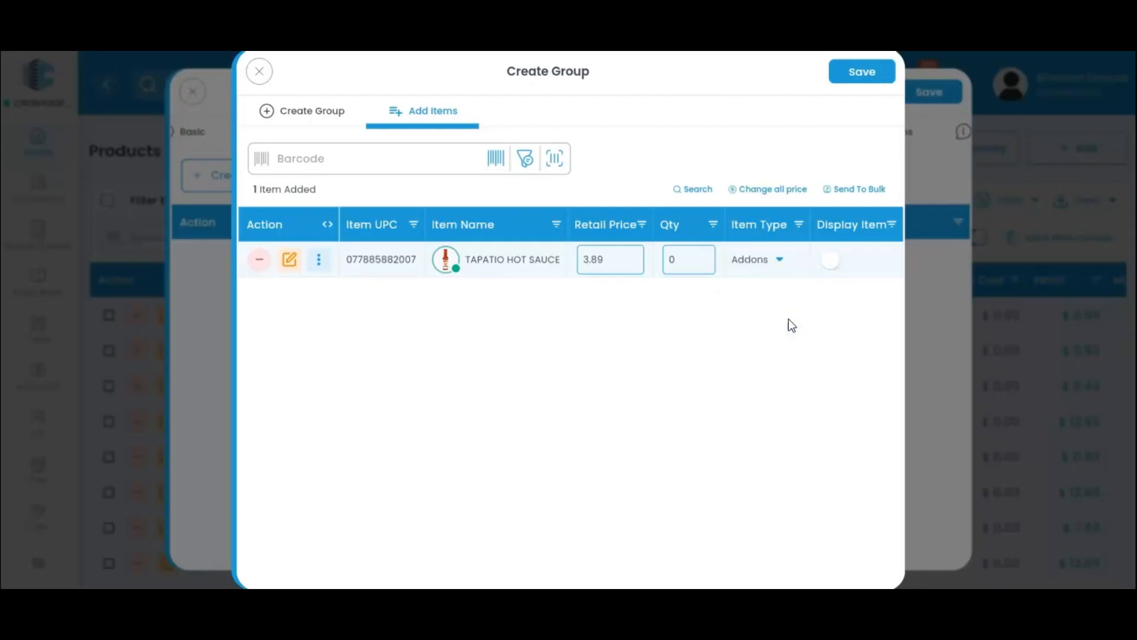
pyautogui.click(838, 262)
pyautogui.click(864, 76)
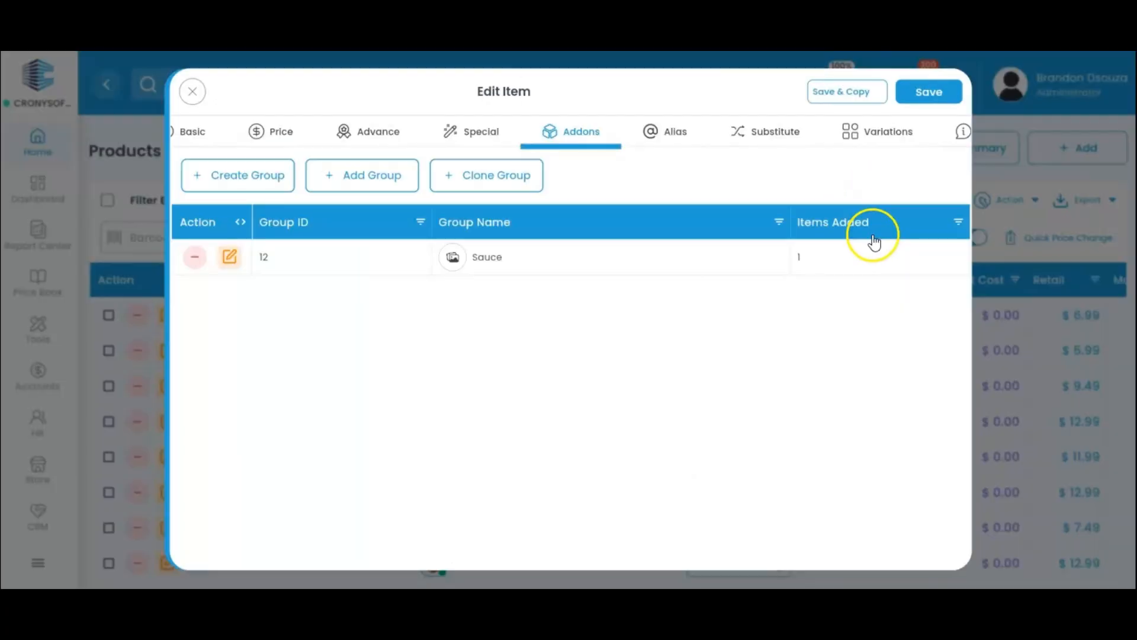
pyautogui.click(931, 96)
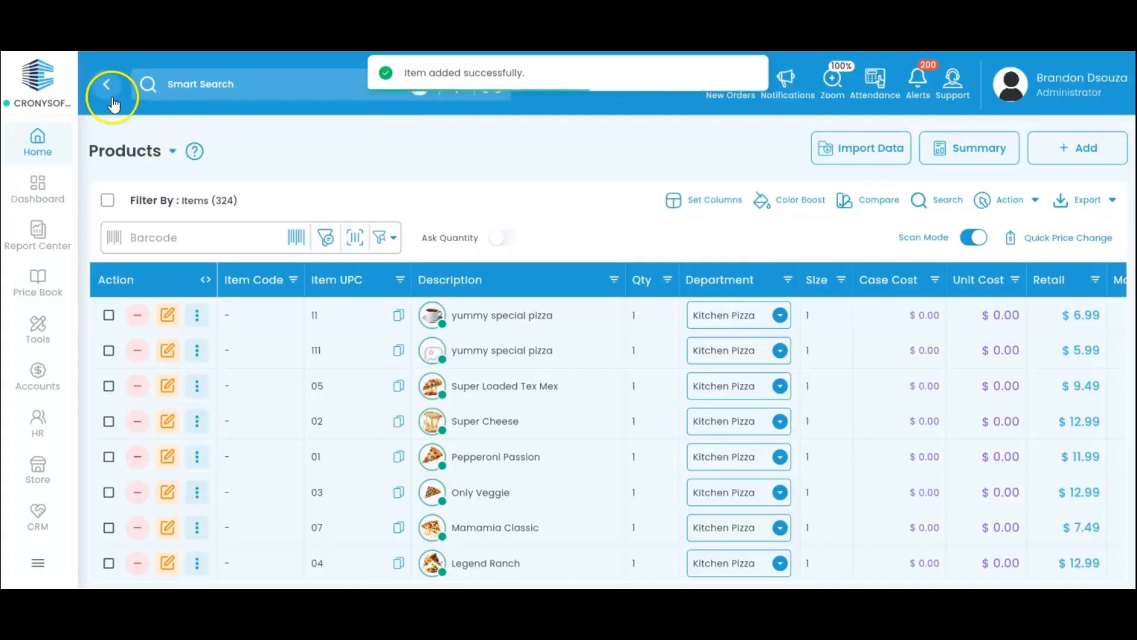
pyautogui.click(112, 101)
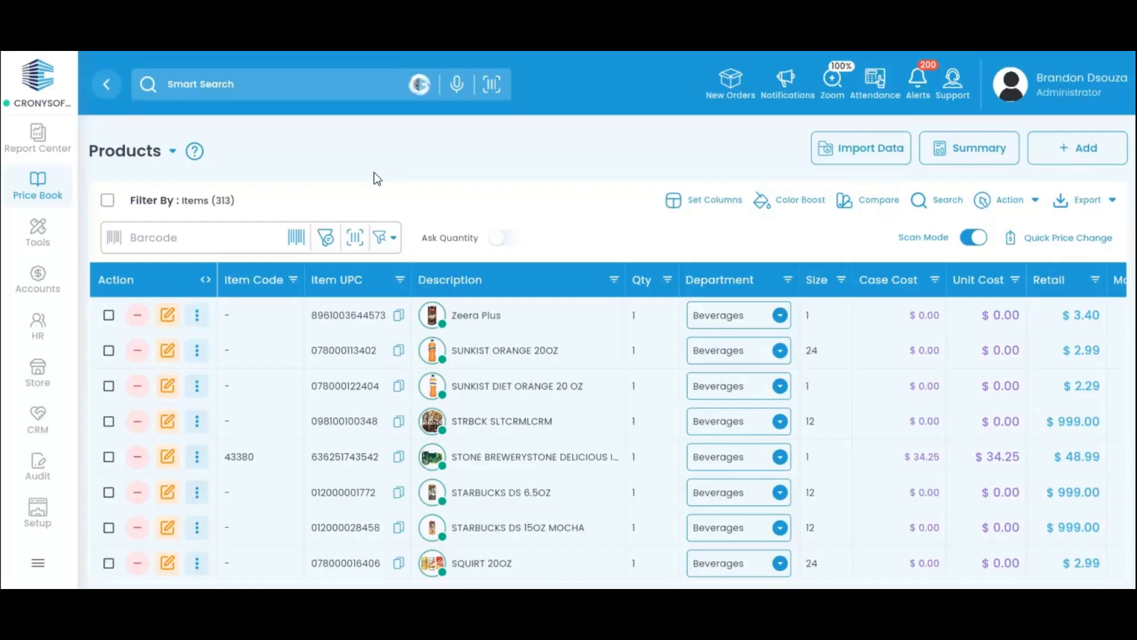
# Select Zeera Plus, SUNKIST ORANGE 20OZ and SUNKIST DIET ORANGE 20 OZ and open Change Item Details for them
pyautogui.click(109, 316)
pyautogui.click(109, 349)
pyautogui.click(109, 385)
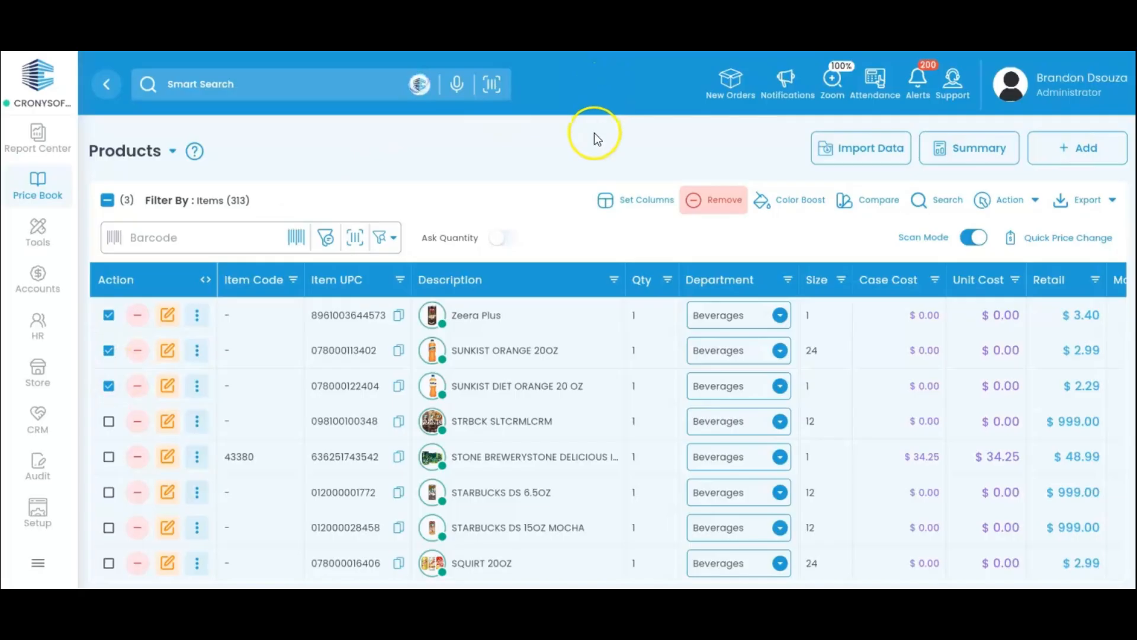
pyautogui.click(1008, 204)
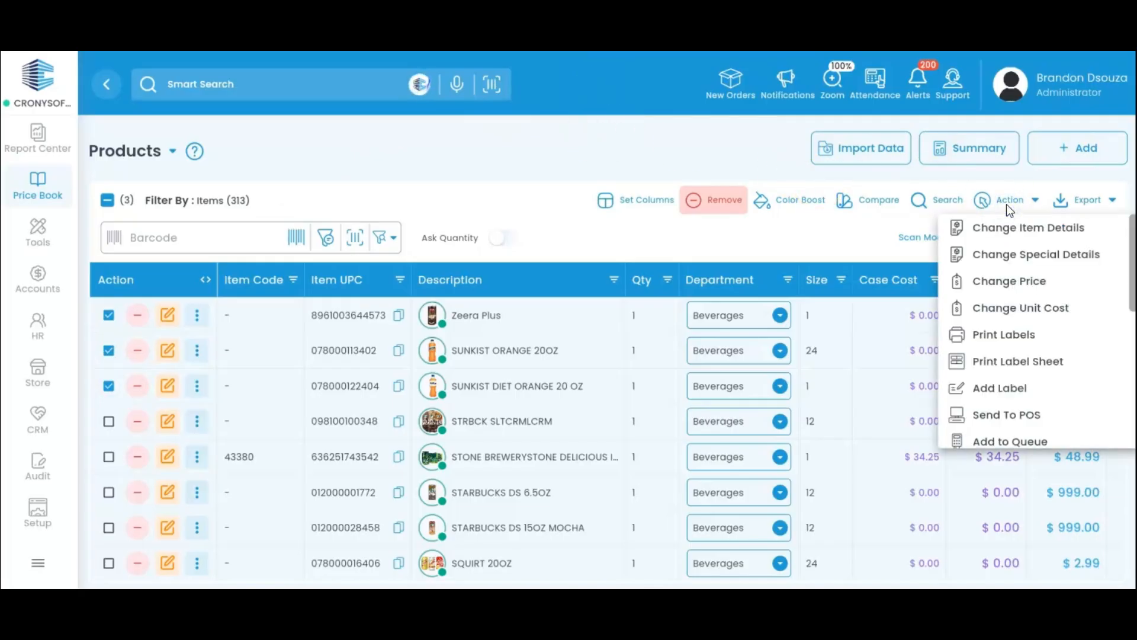
pyautogui.click(1079, 231)
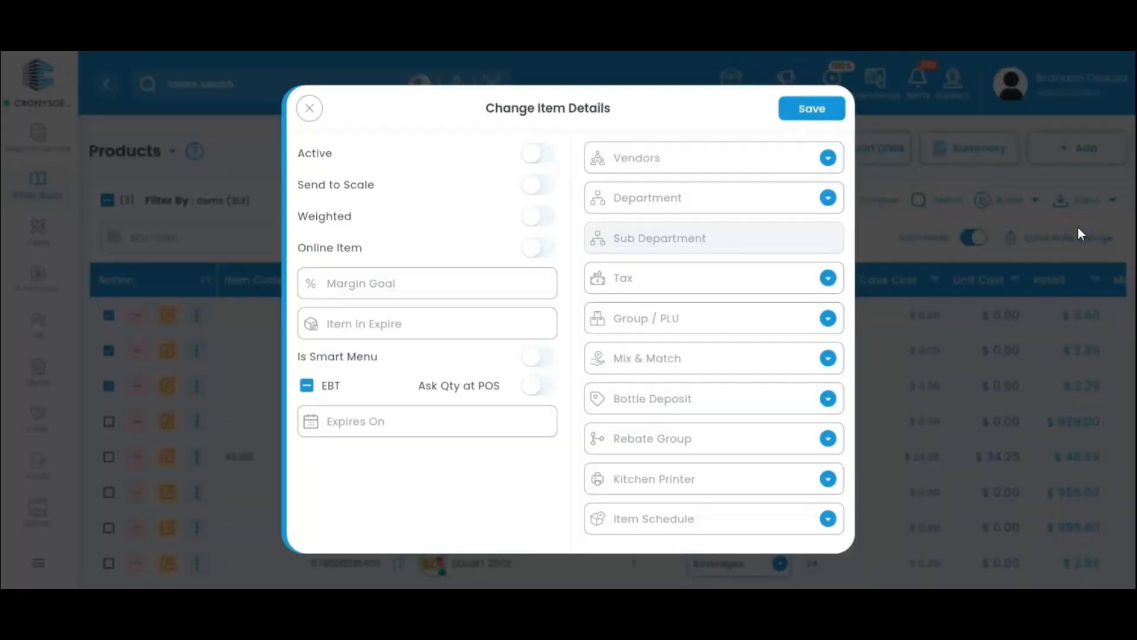
# Try the Active and Send to Scale options for the selected items, returning both to off
pyautogui.click(539, 157)
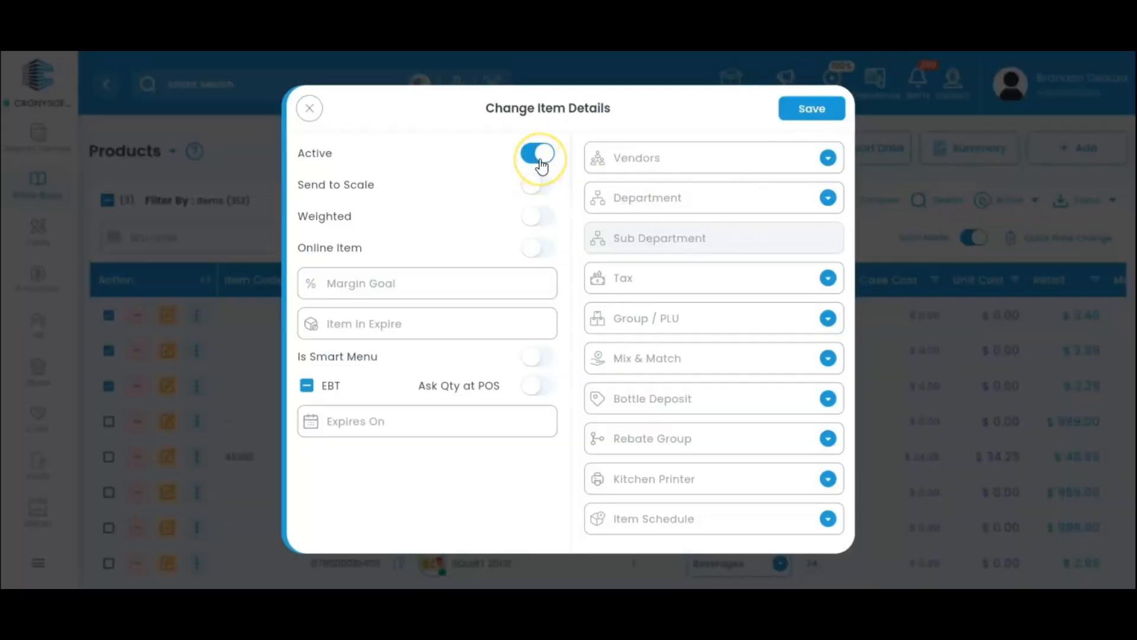
pyautogui.click(540, 158)
pyautogui.click(539, 159)
pyautogui.click(542, 161)
pyautogui.click(537, 186)
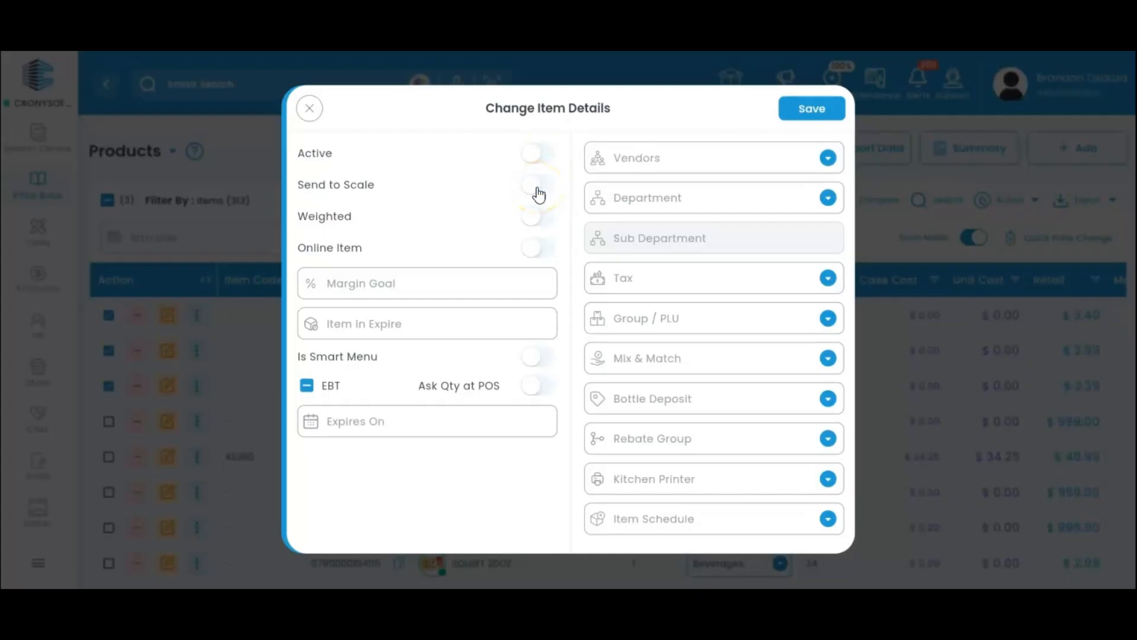
pyautogui.click(537, 188)
pyautogui.click(537, 188)
# Try the Weighted, Online Item and EBT options, returning each to its original state
pyautogui.click(538, 220)
pyautogui.click(538, 223)
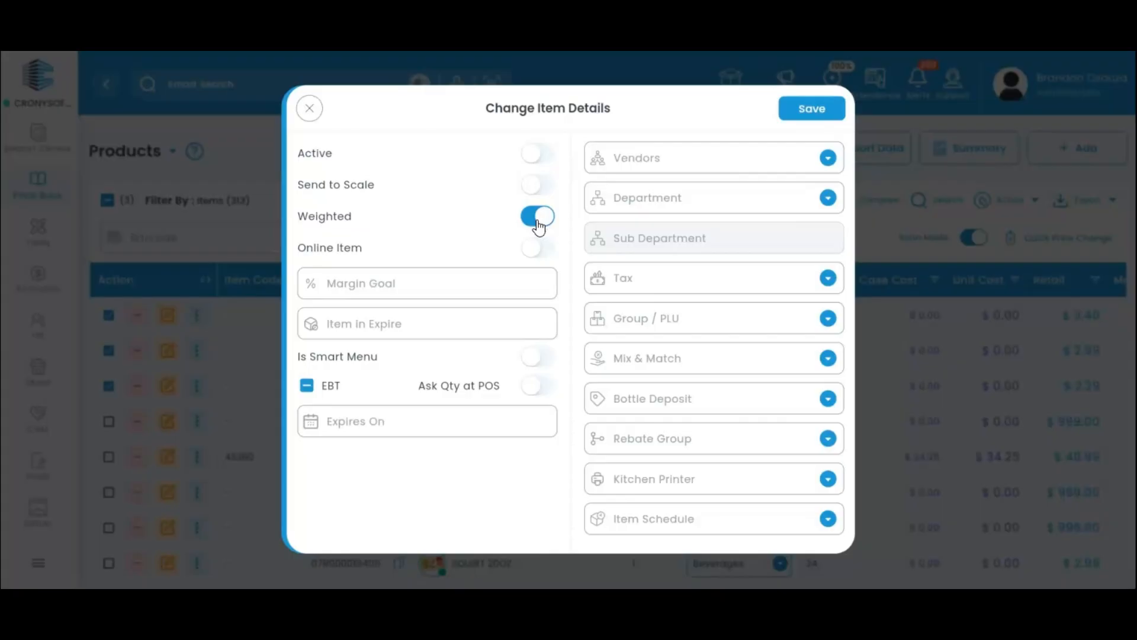
pyautogui.click(538, 220)
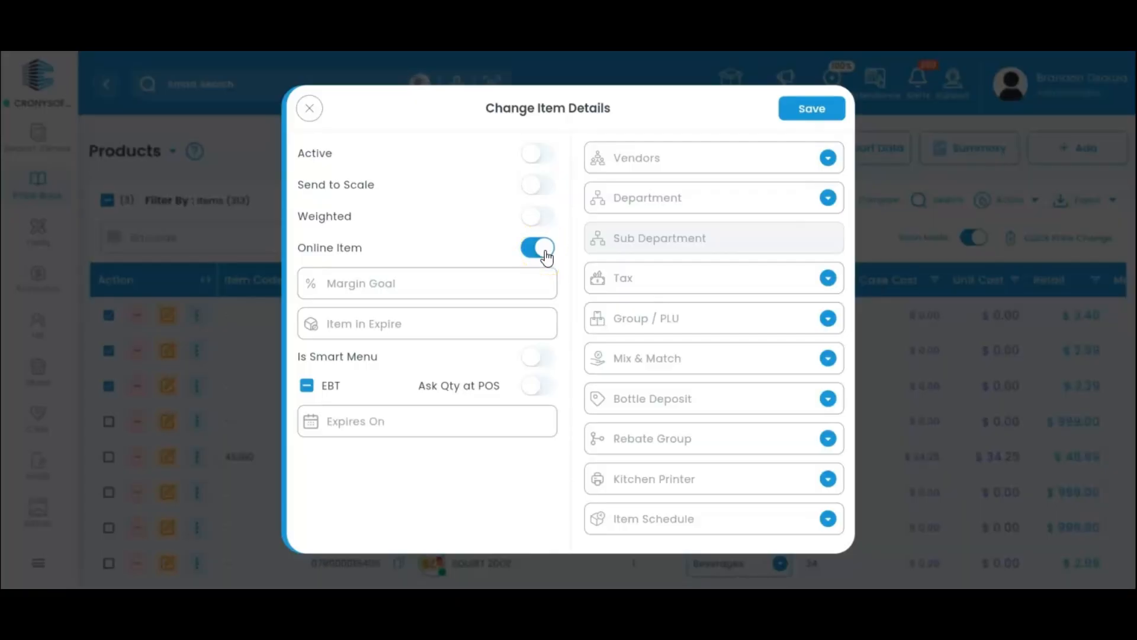
pyautogui.click(546, 257)
pyautogui.click(306, 385)
pyautogui.click(306, 386)
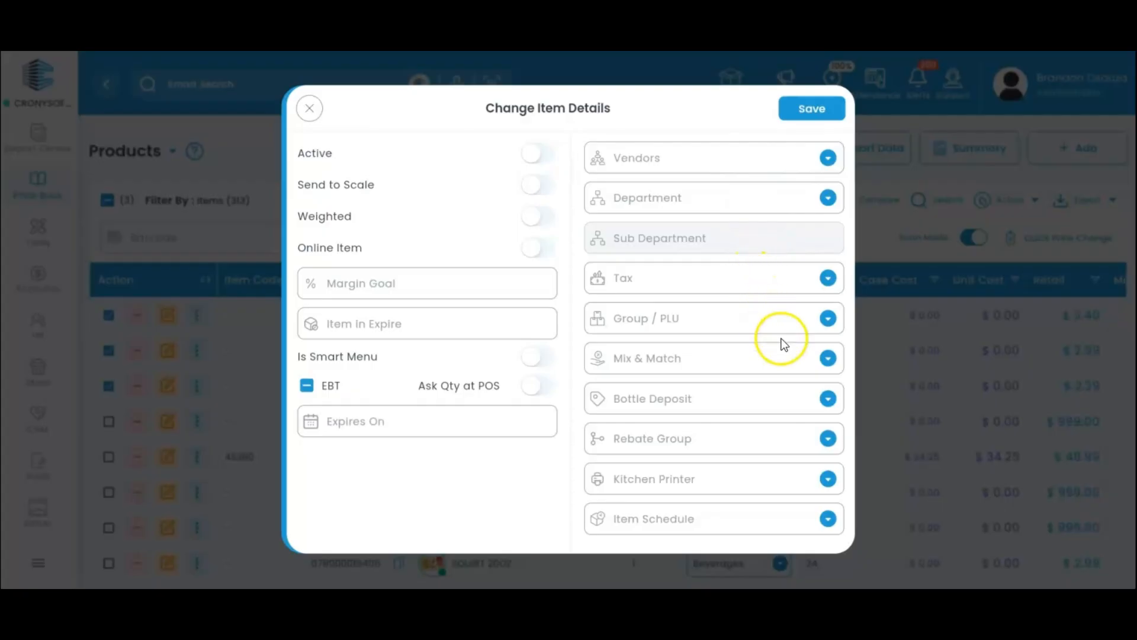
# View the Mix & Match choices without picking one and save the bulk item details with Active off
pyautogui.click(808, 360)
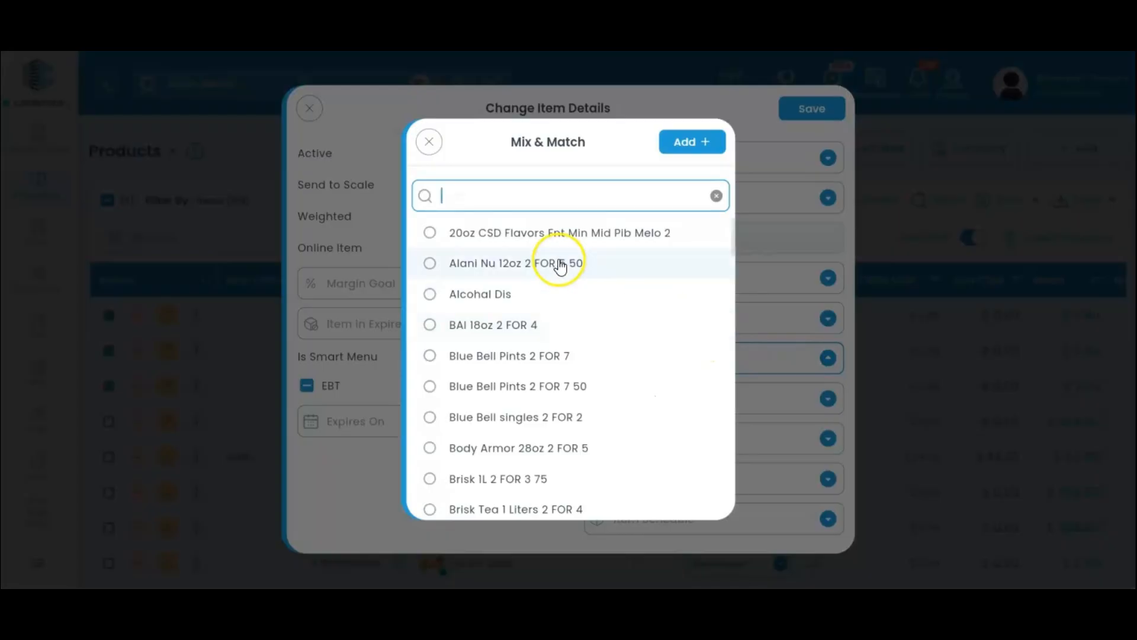
pyautogui.click(428, 142)
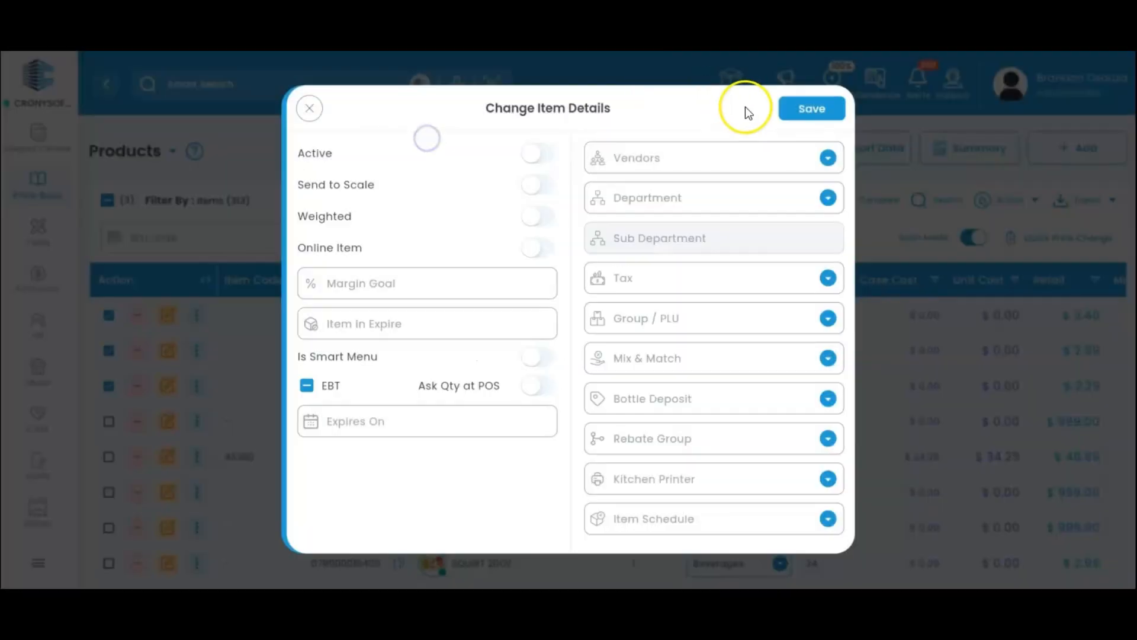
pyautogui.click(815, 110)
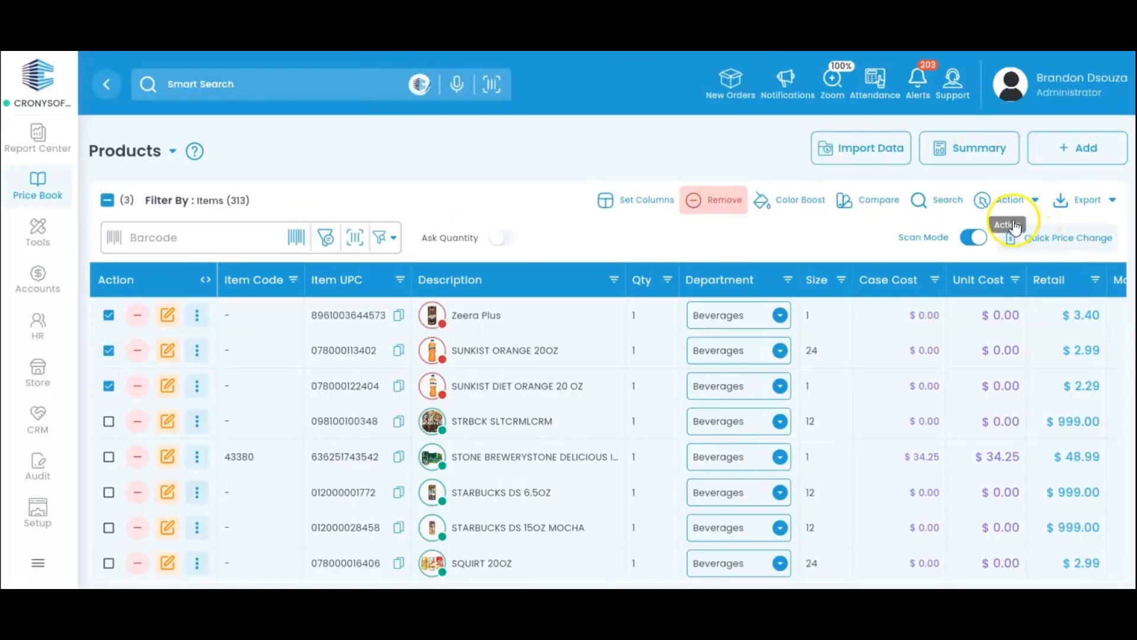
# Try to put the selected items on special with a start date of April 15, 2026
pyautogui.click(1007, 203)
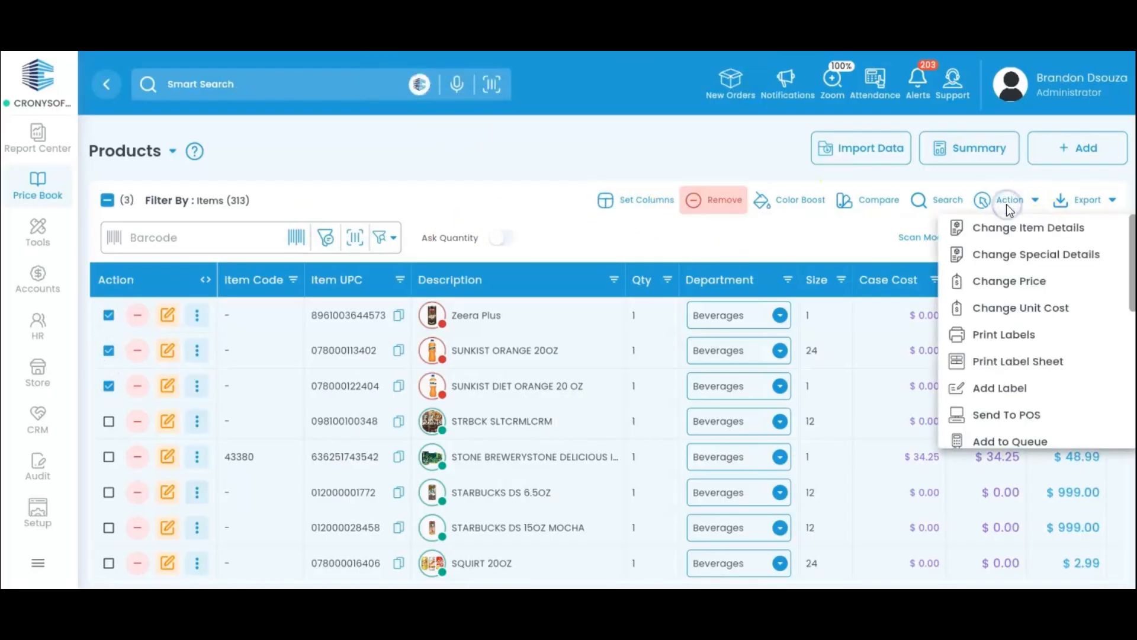
pyautogui.click(1026, 254)
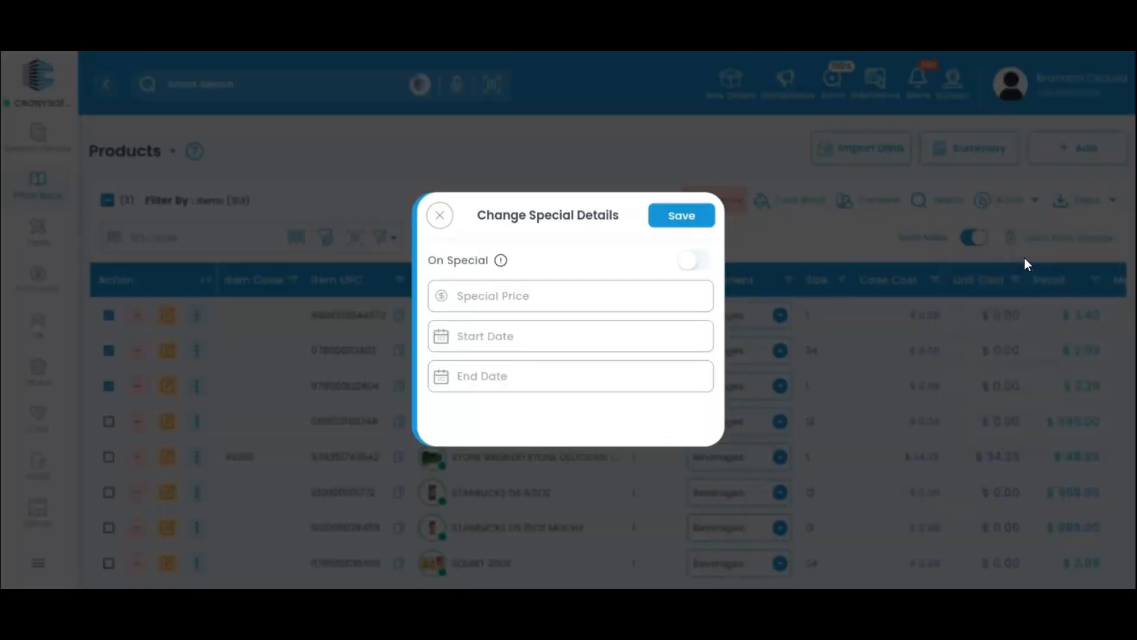
pyautogui.click(697, 262)
pyautogui.click(646, 298)
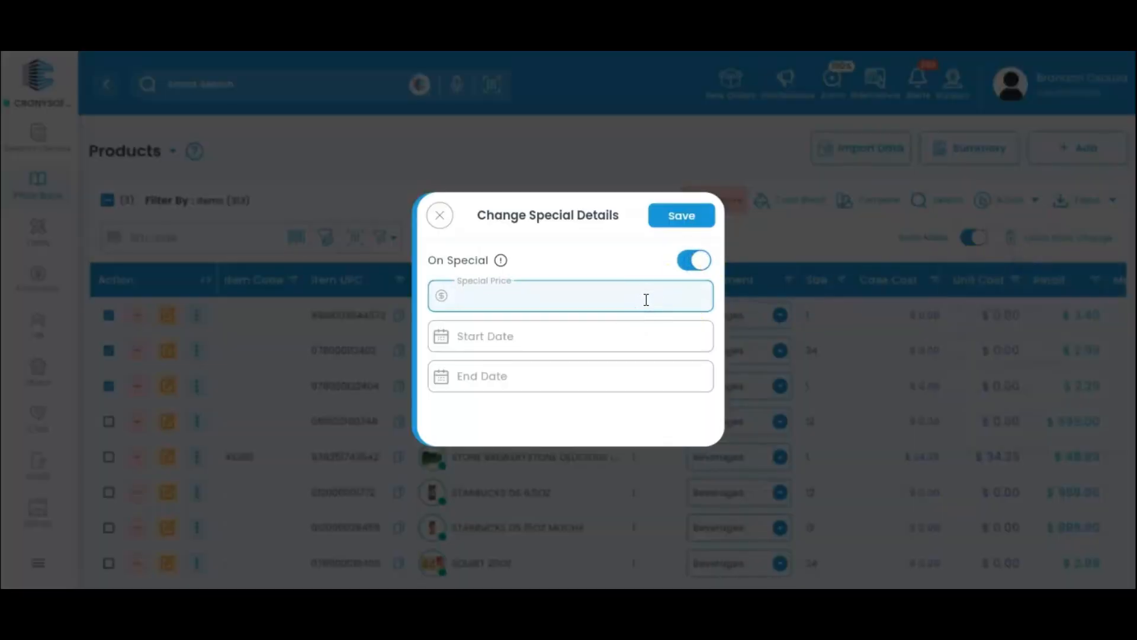
pyautogui.click(625, 348)
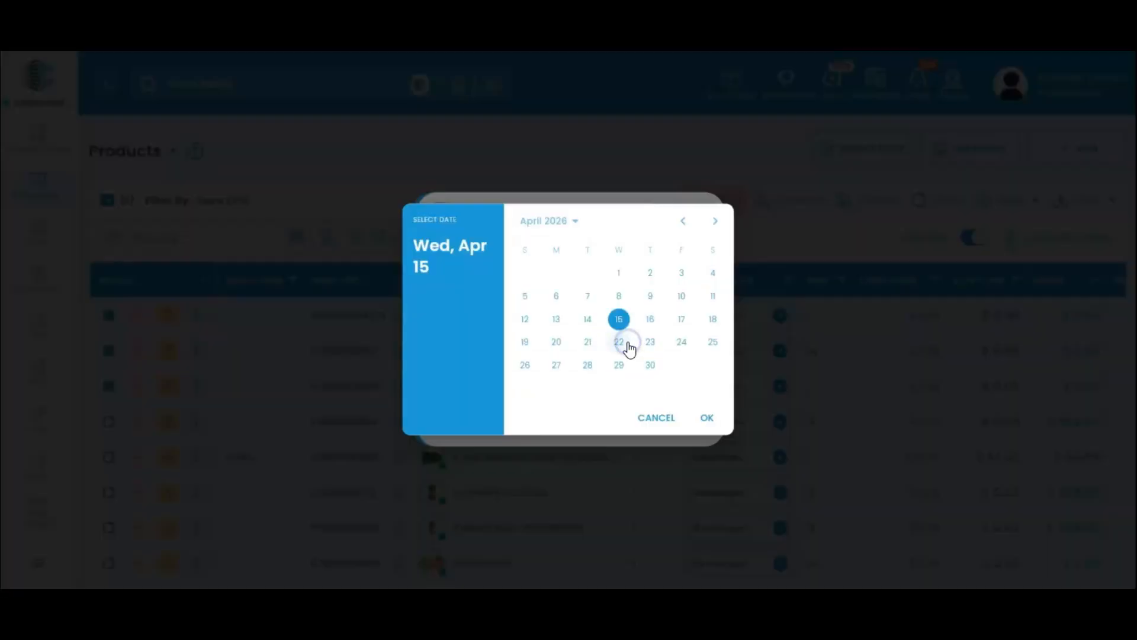
pyautogui.click(715, 410)
pyautogui.click(719, 406)
pyautogui.click(579, 300)
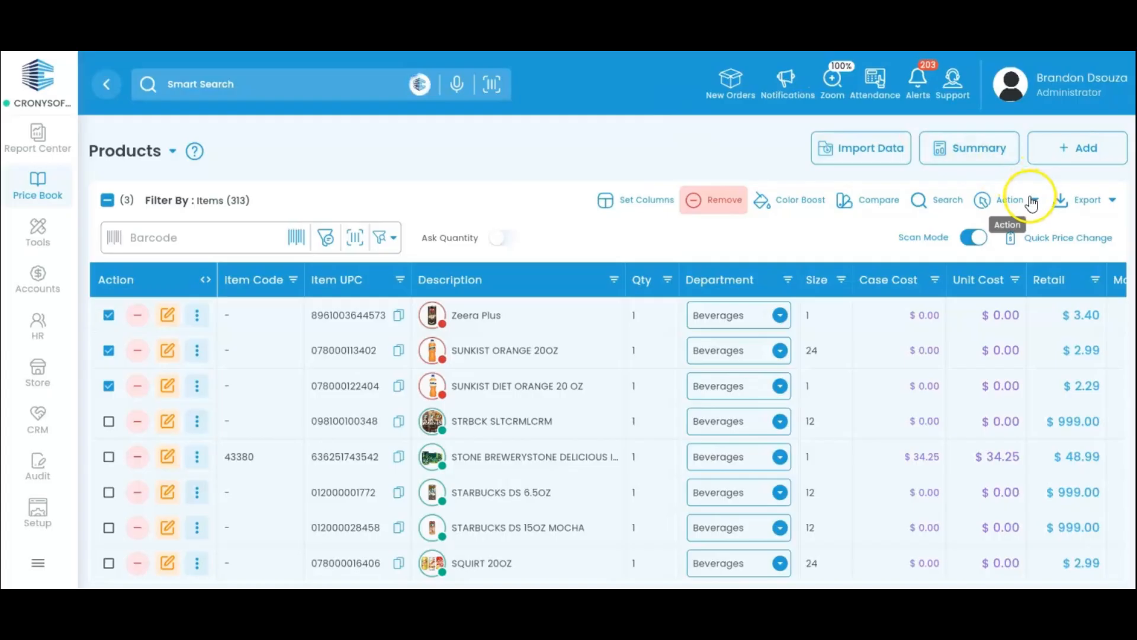
# Change the price of the three selected items to 5.00 using the Equals to option and save it
pyautogui.click(1032, 201)
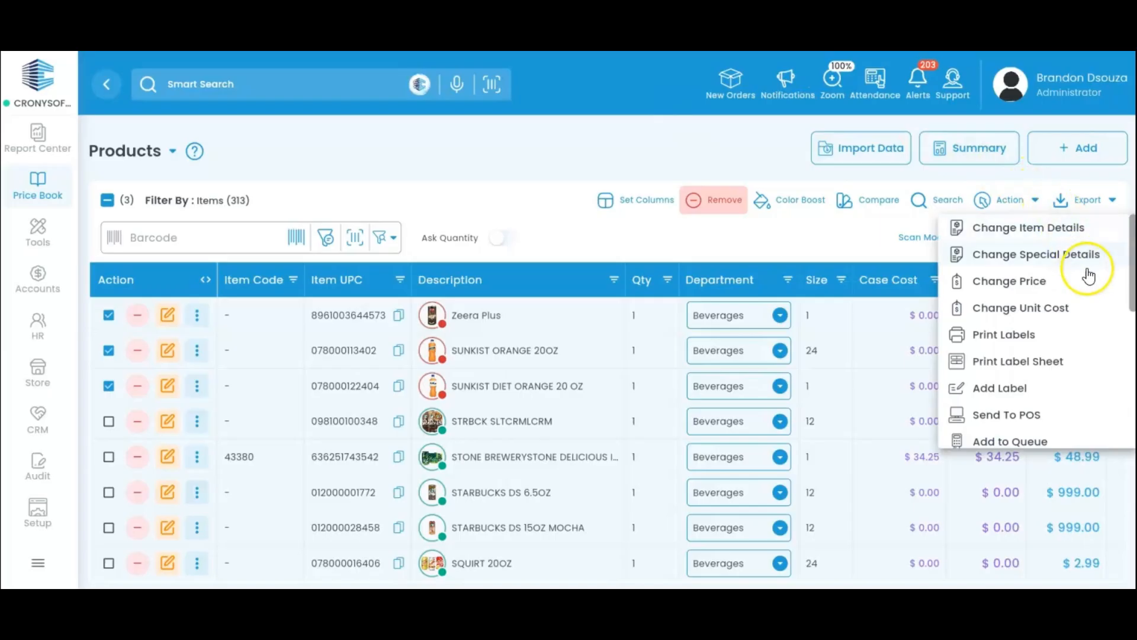
pyautogui.click(1085, 288)
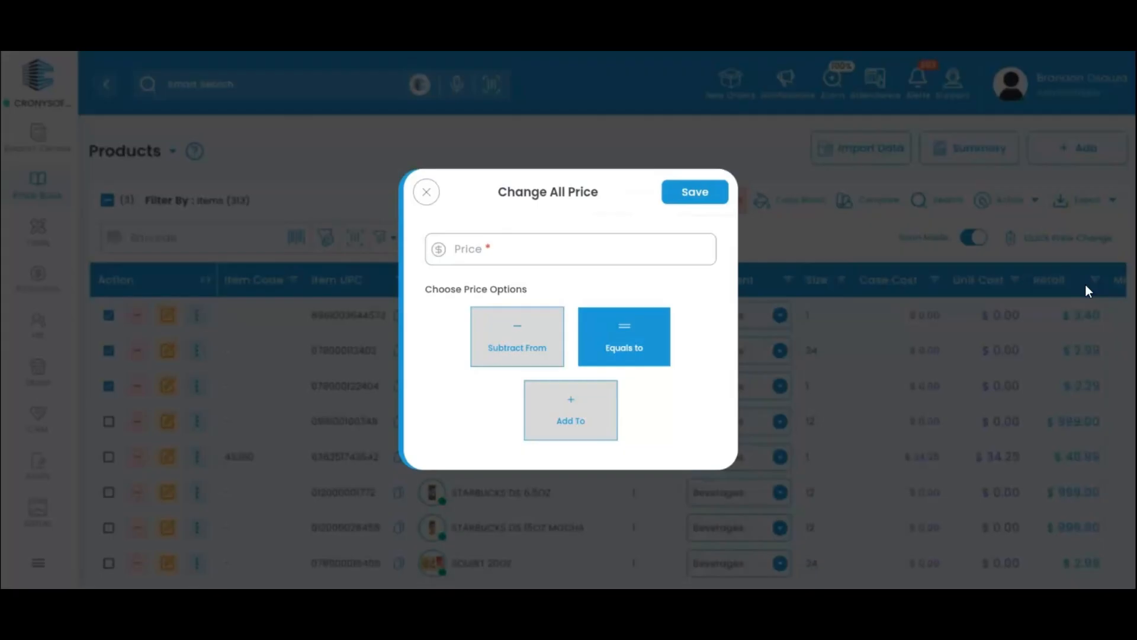
pyautogui.click(595, 425)
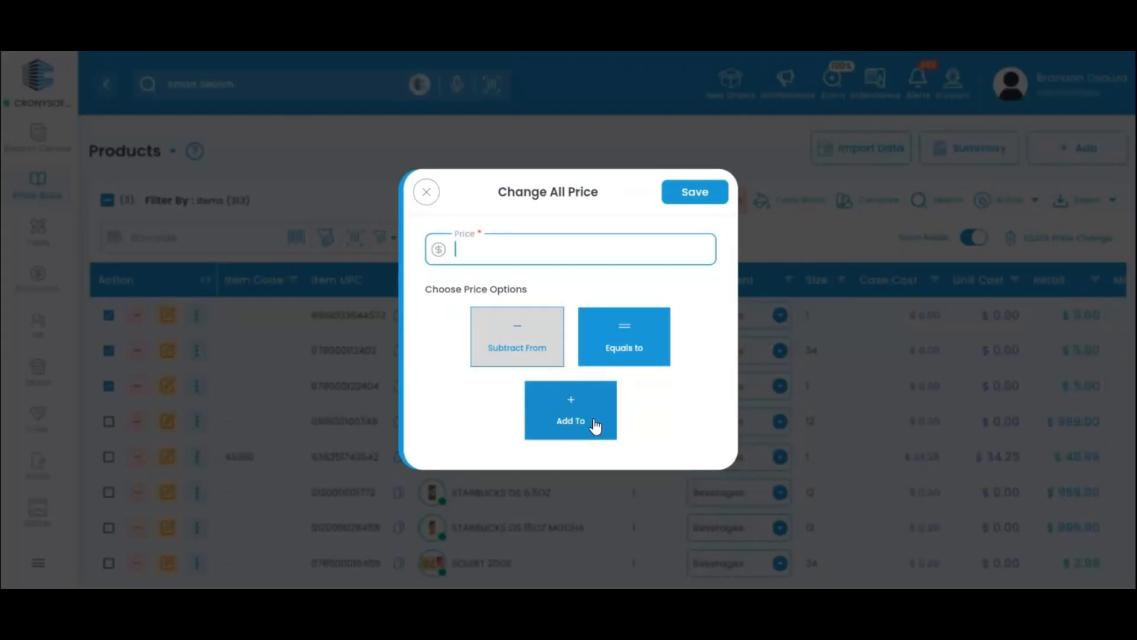
pyautogui.click(533, 350)
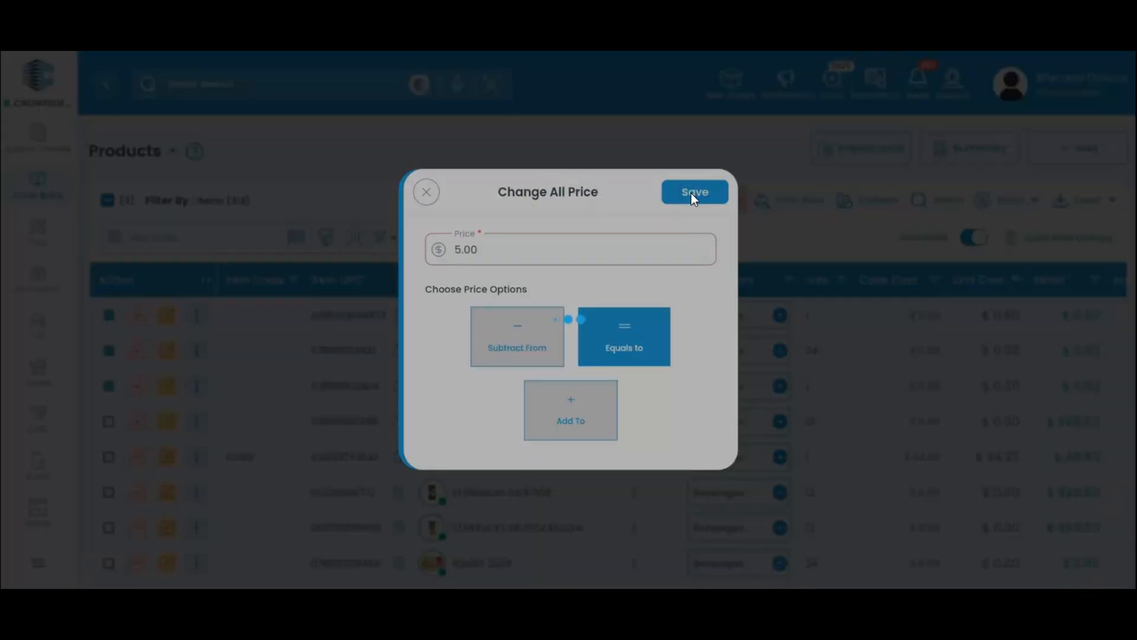
pyautogui.click(691, 193)
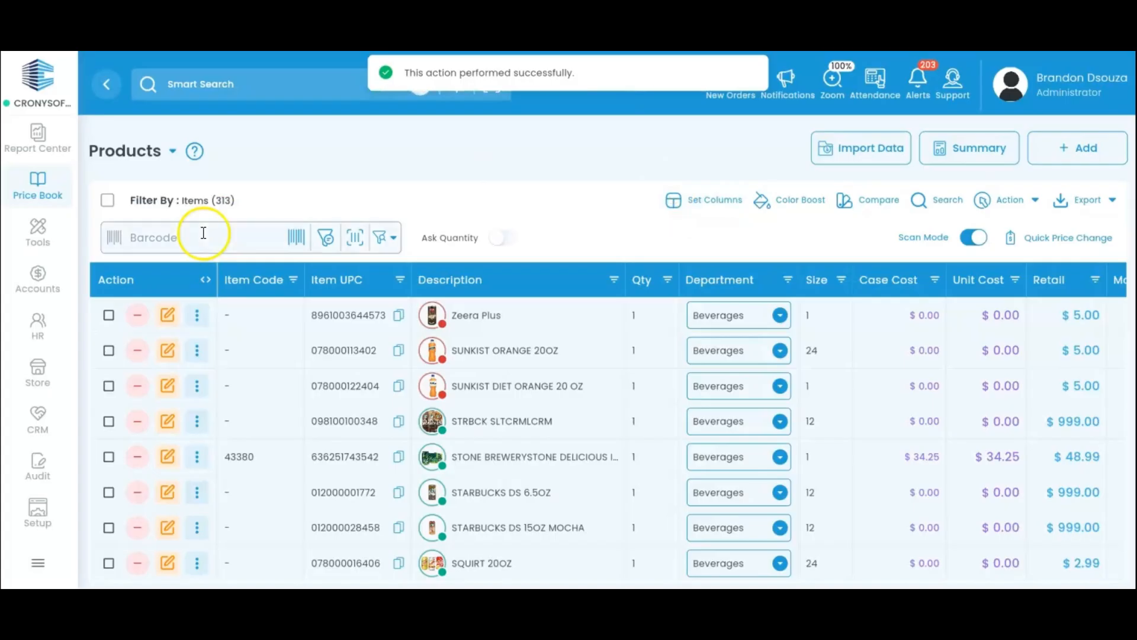
# Set up label printing for the selected items with the D-POS Bluetooth printer and the DPOS Label type
pyautogui.click(1014, 200)
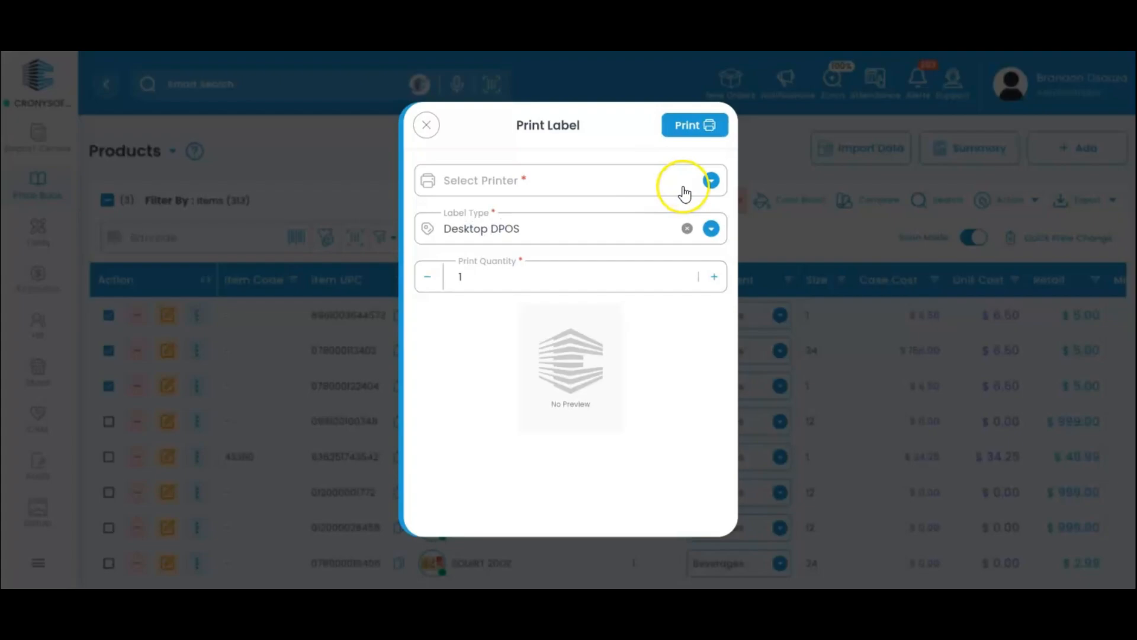
pyautogui.click(686, 187)
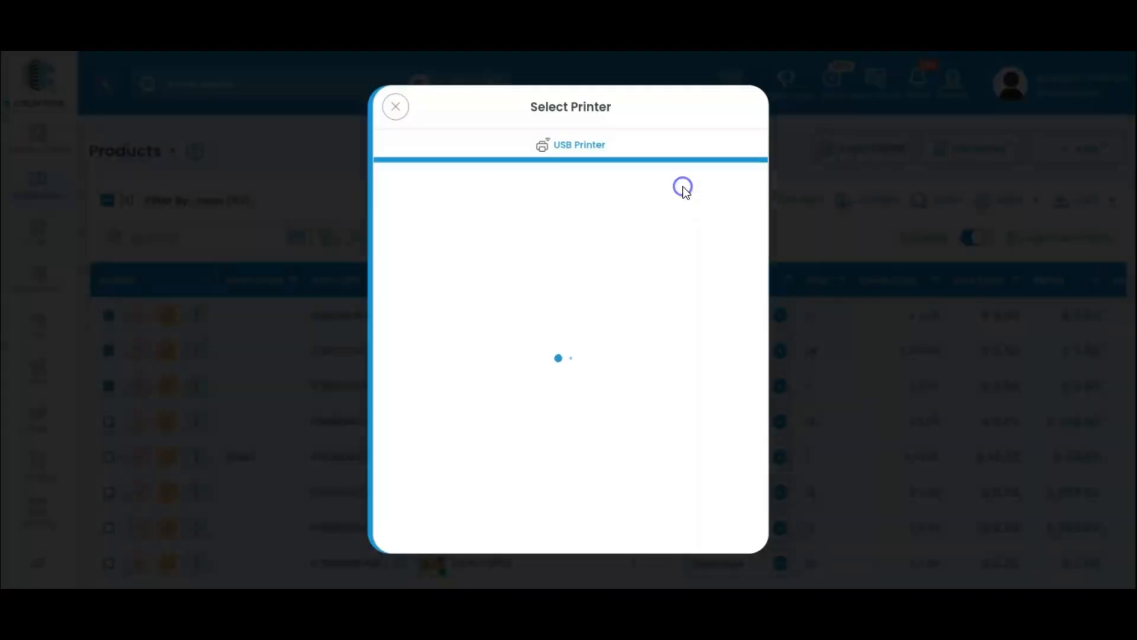
pyautogui.click(627, 201)
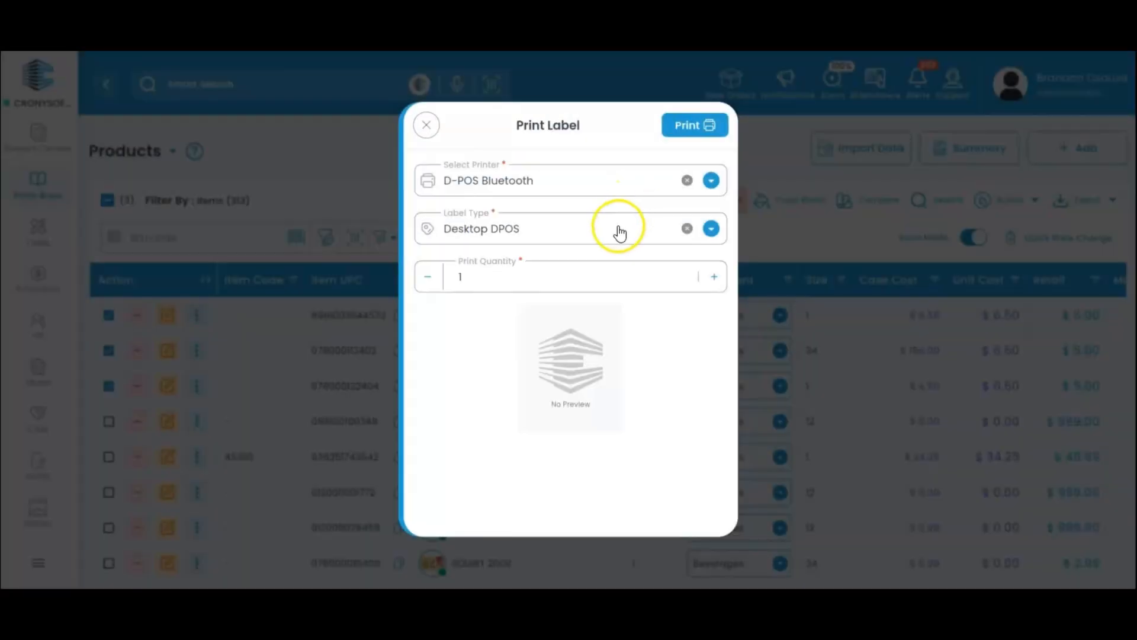
pyautogui.click(619, 232)
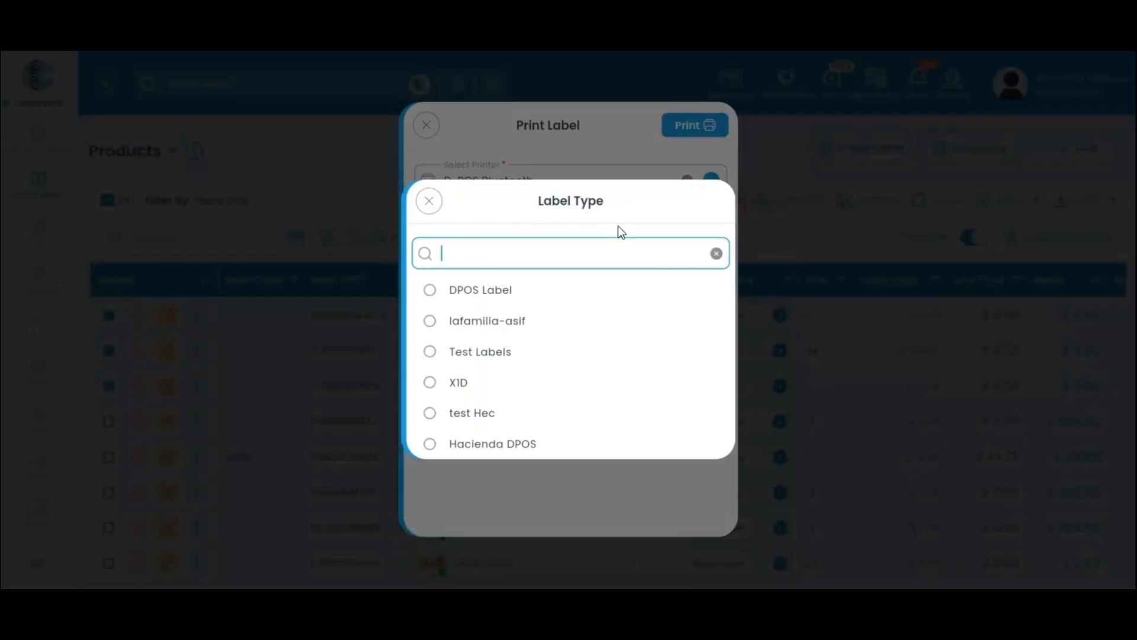
pyautogui.click(601, 289)
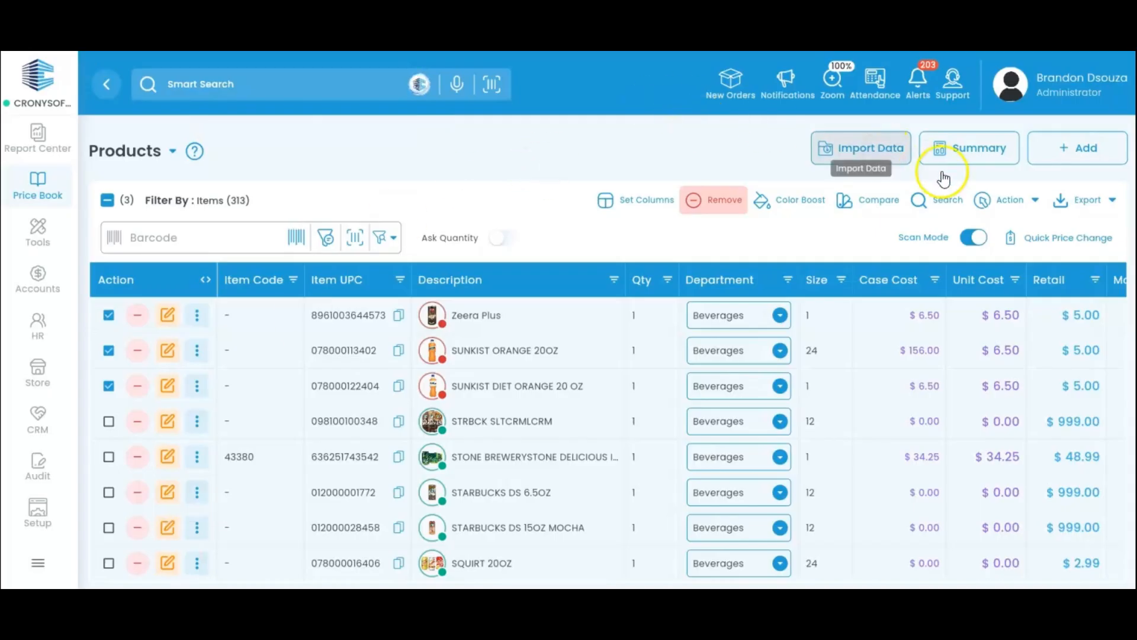
# Print a label sheet for the three selected items with the 3X8 Label with logo template
pyautogui.click(1020, 199)
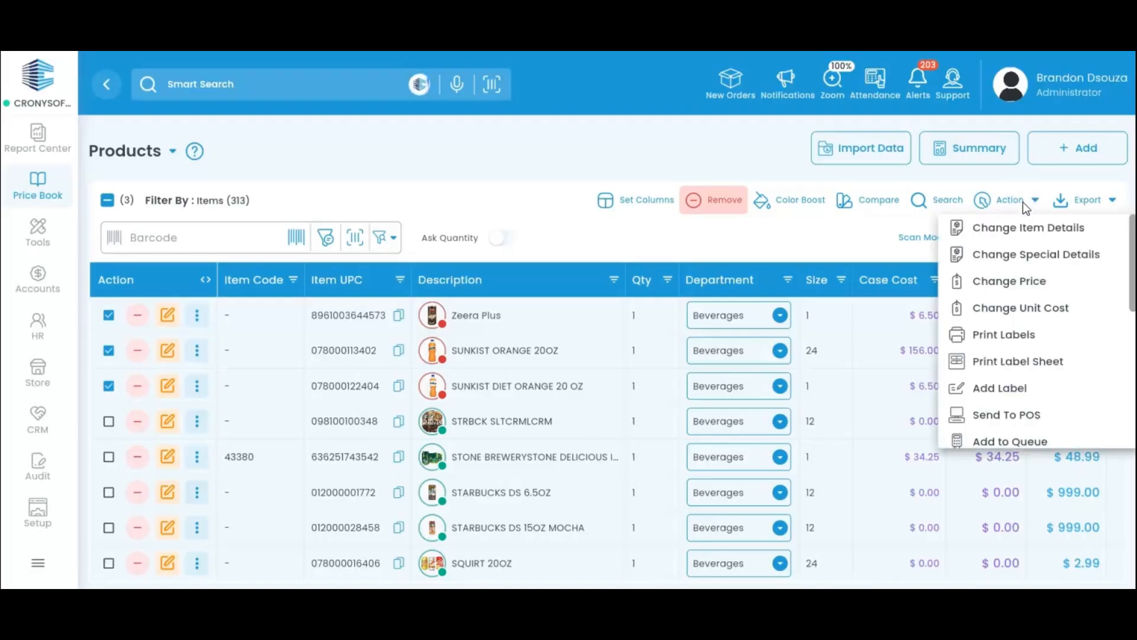
pyautogui.click(1043, 359)
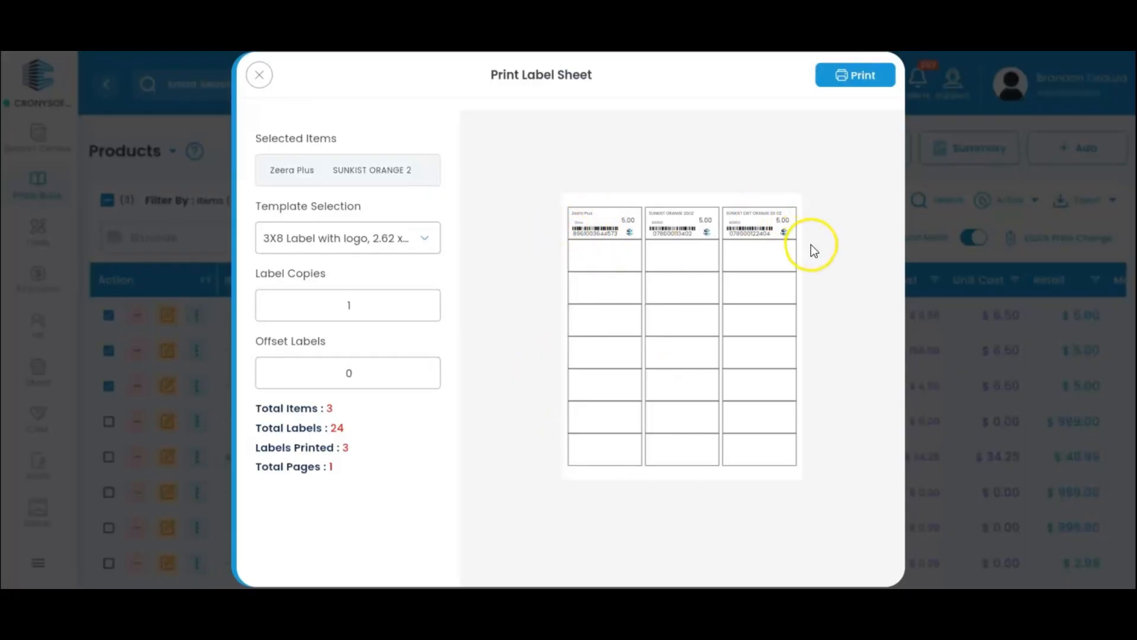
pyautogui.click(880, 79)
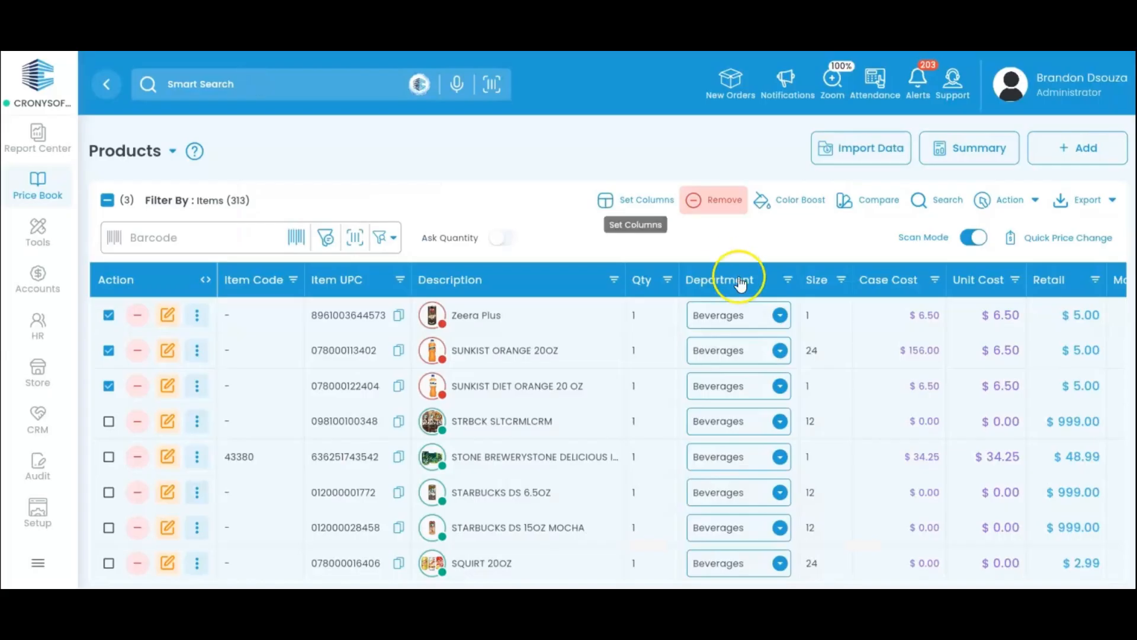
# Add labels for the three selected items with the bulk Add Label action and confirm it
pyautogui.click(1032, 201)
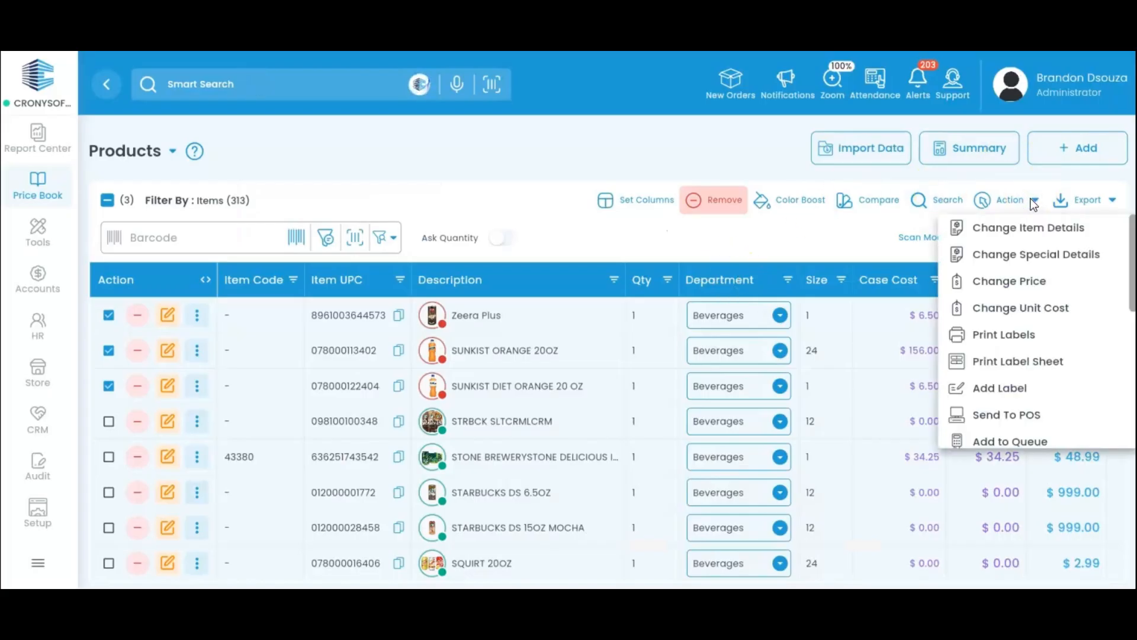
pyautogui.click(1028, 389)
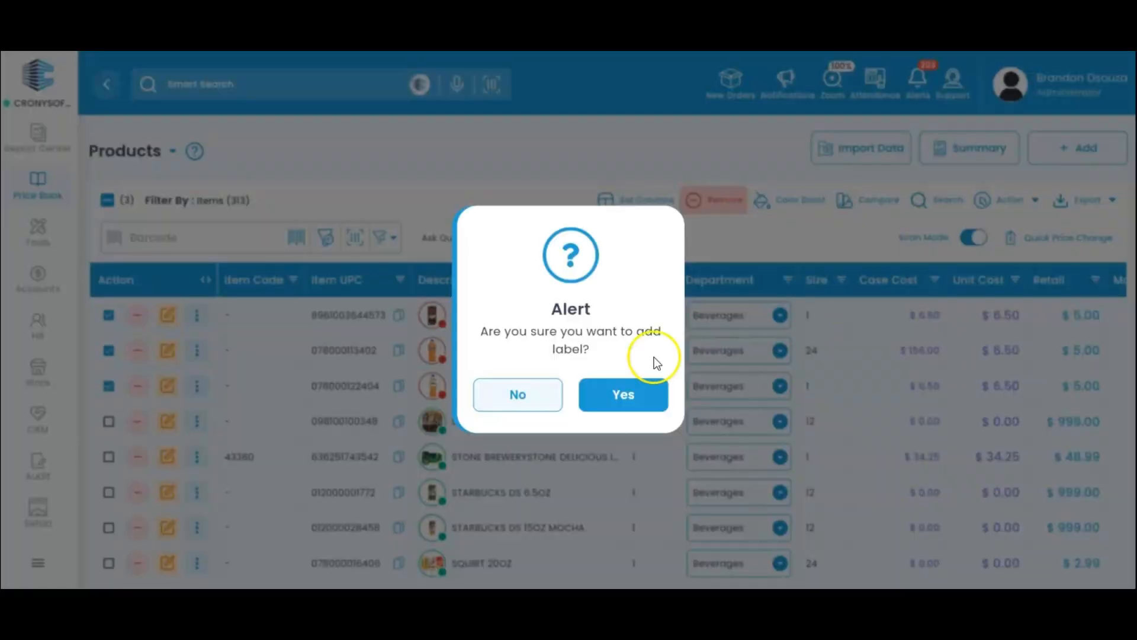
pyautogui.click(622, 393)
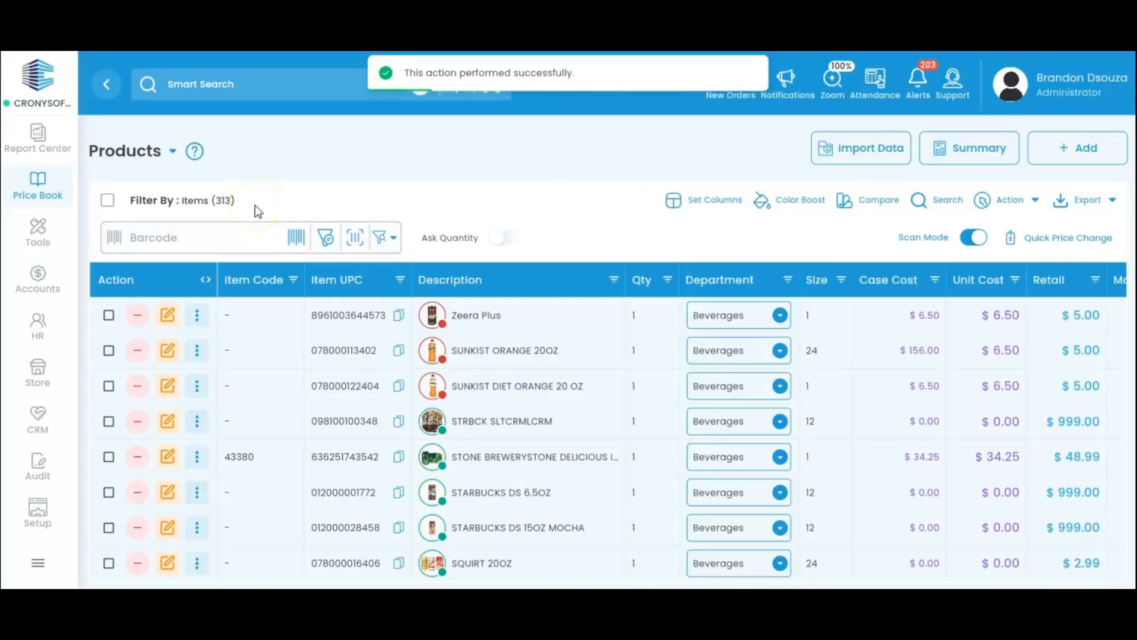
# Check the alerts overview and open an alert category further down its list
pyautogui.click(918, 83)
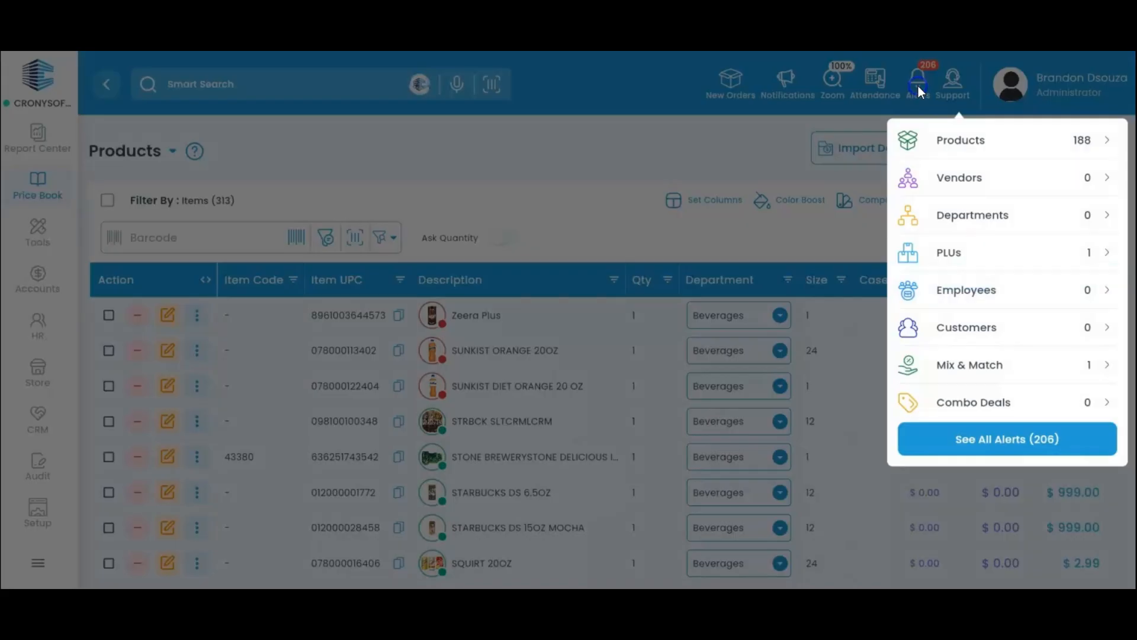
pyautogui.scroll(-1, 1016, 388)
pyautogui.click(1016, 388)
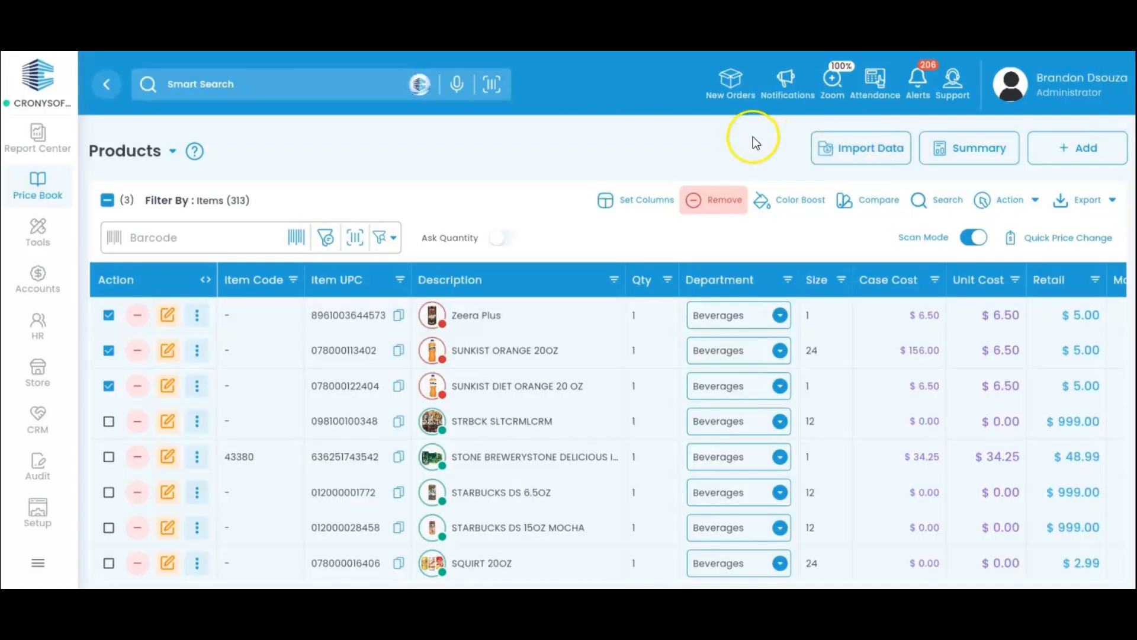
# Create an invoice from the selected items for vendor Alium Payment Solution with invoice number 5546 and save it
pyautogui.click(1026, 204)
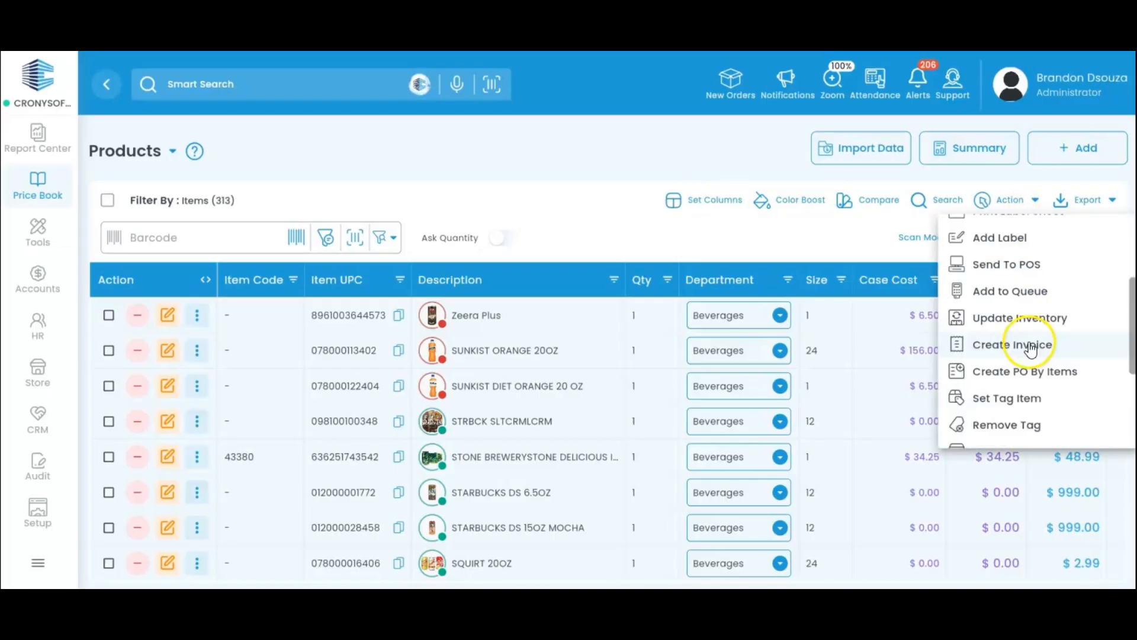
pyautogui.click(1030, 345)
pyautogui.click(662, 337)
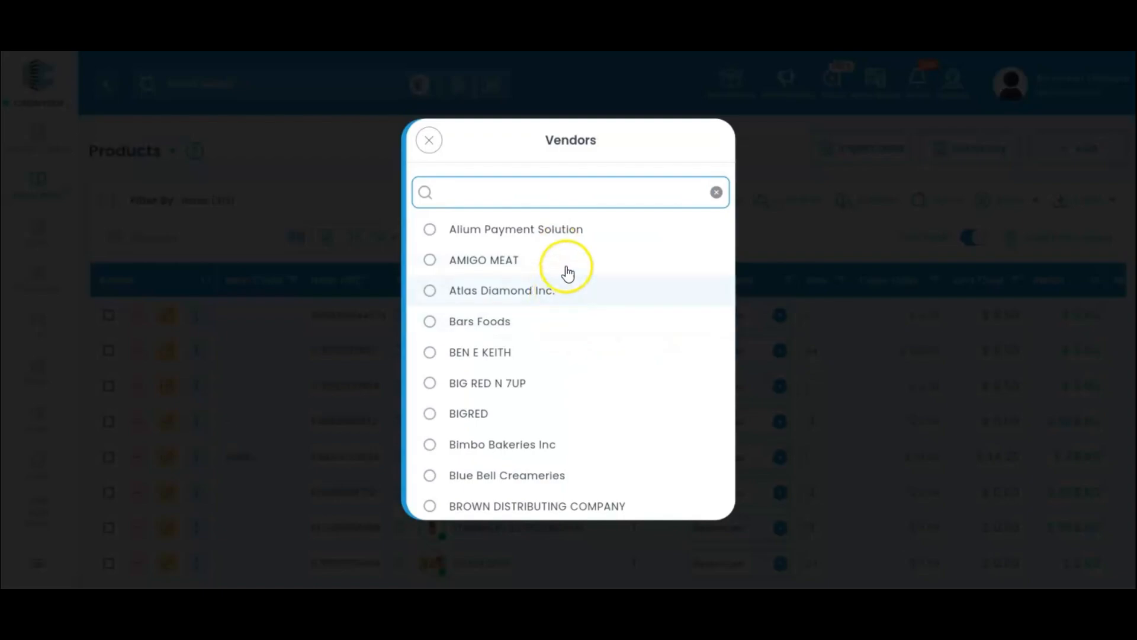
pyautogui.click(571, 233)
pyautogui.click(613, 374)
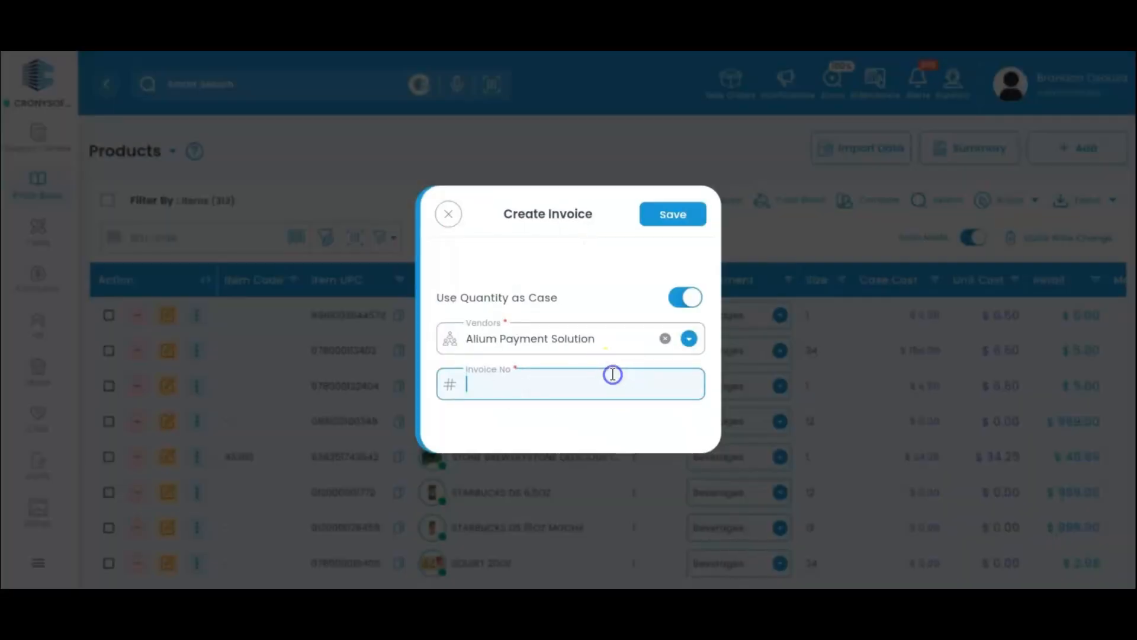
pyautogui.write('5546')
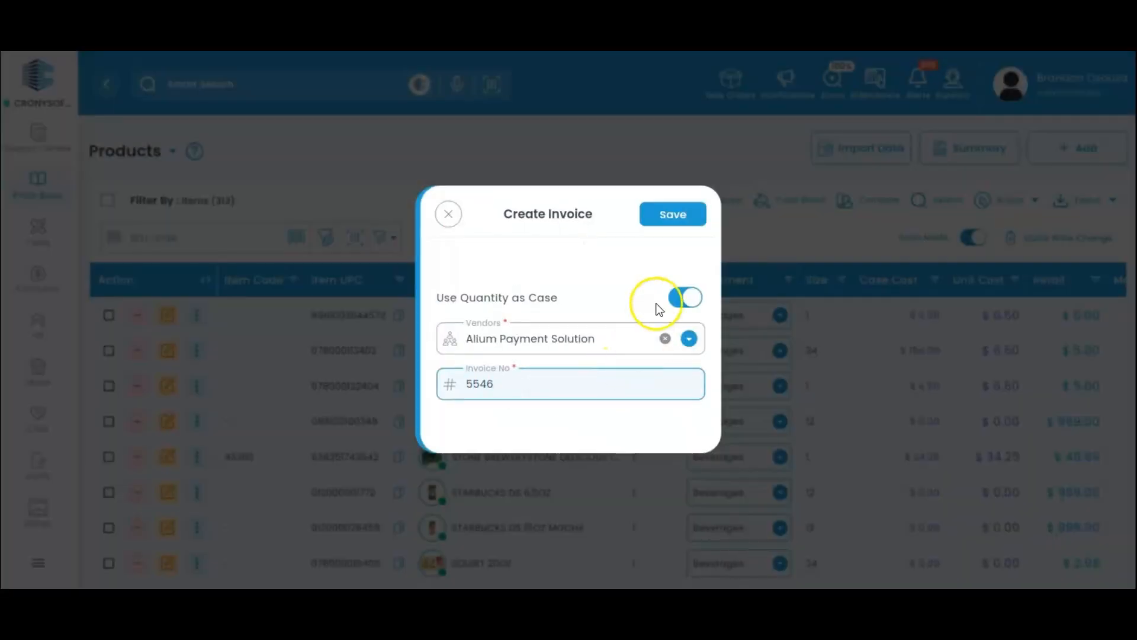
pyautogui.click(672, 217)
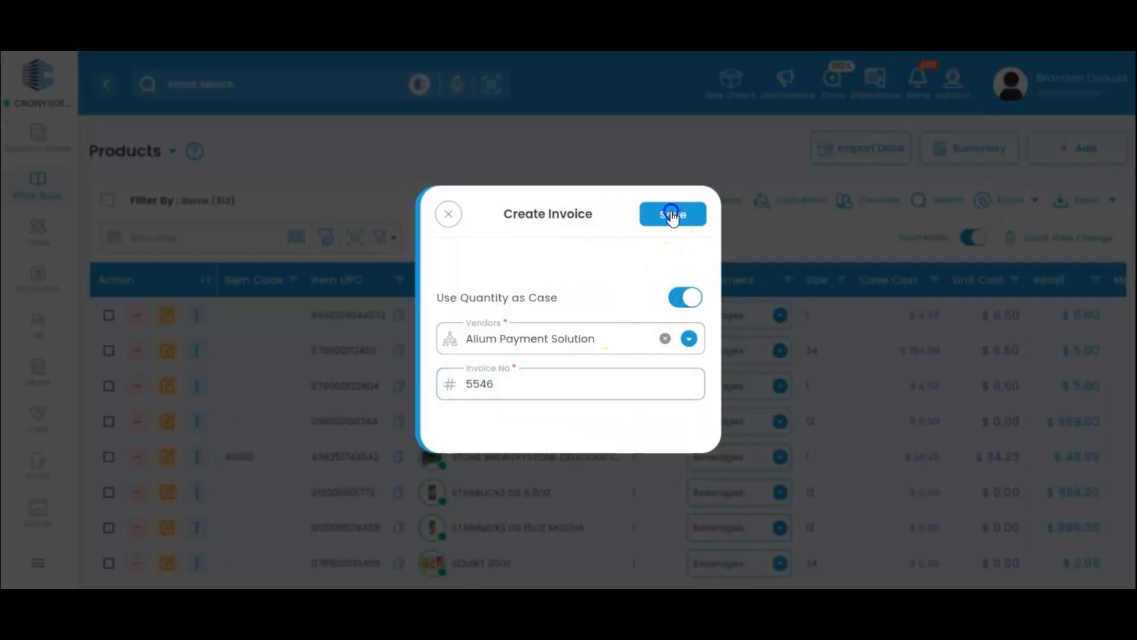
# Create a purchase order by items for the three selected items, using quantity as case
pyautogui.scroll(-5, 1051, 355)
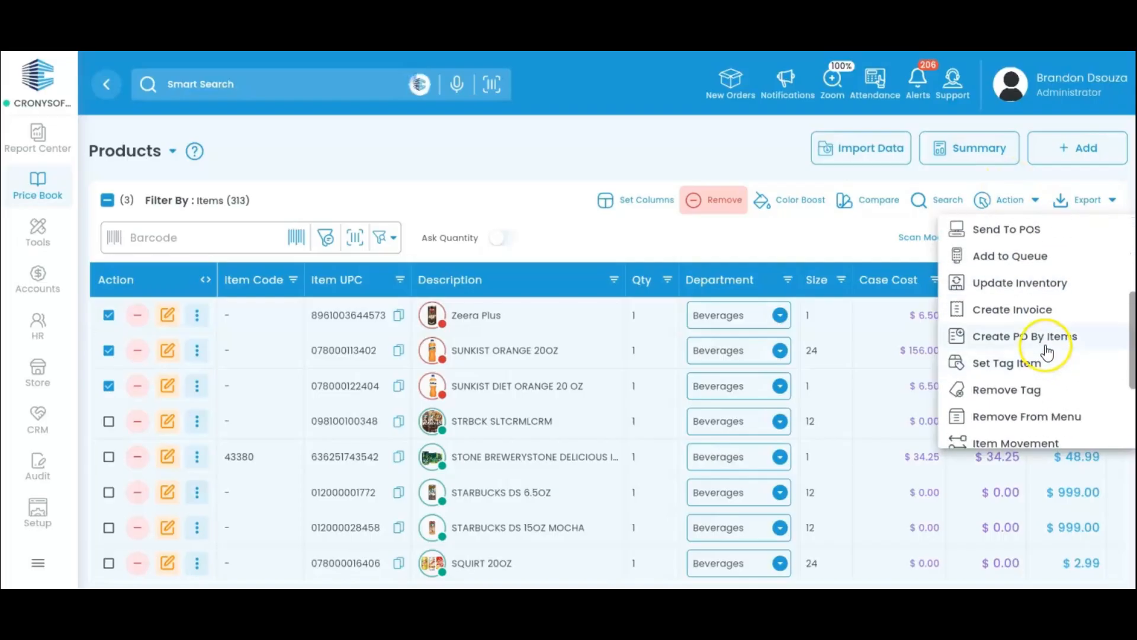
pyautogui.click(1042, 347)
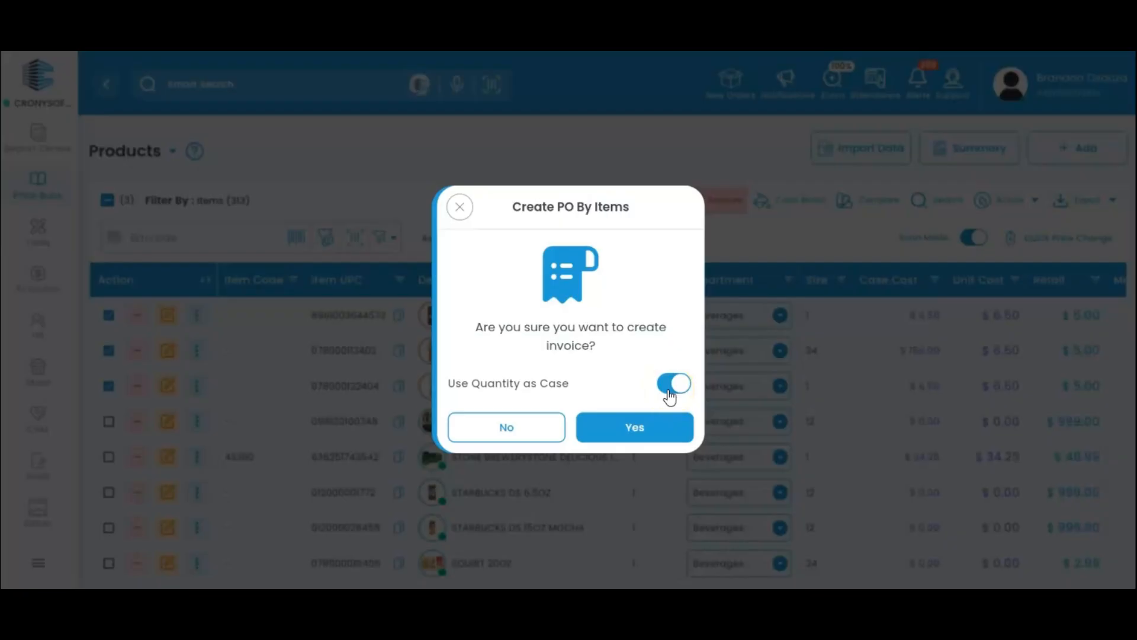
pyautogui.click(627, 432)
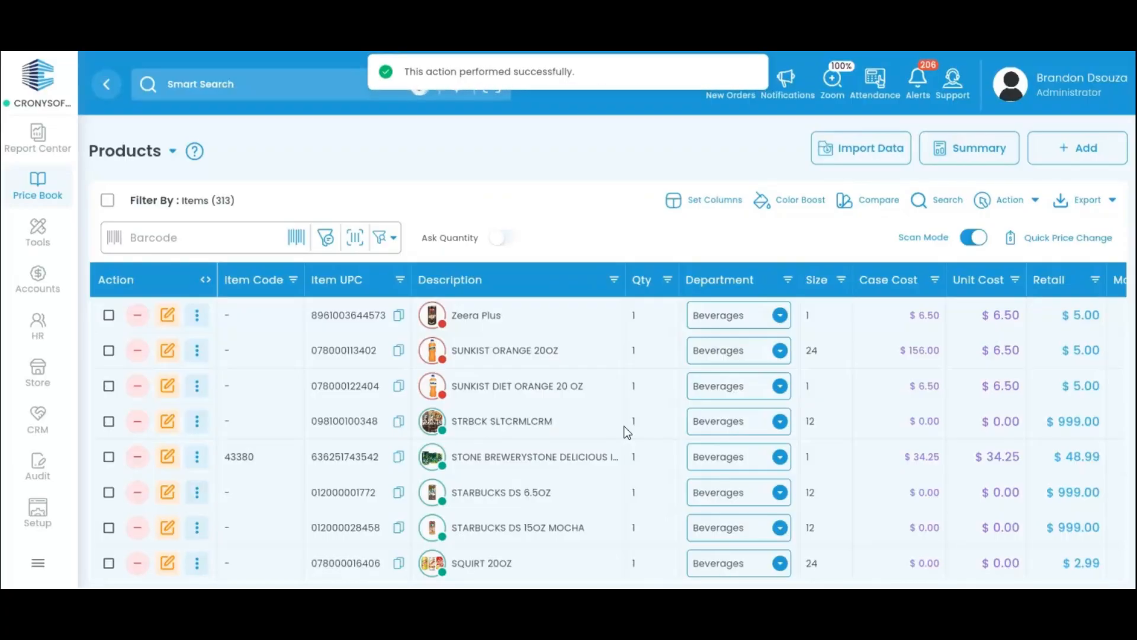
# Search the system for "purchase order" and open the Purchase Orders tool
pyautogui.click(340, 89)
pyautogui.write('purcha')
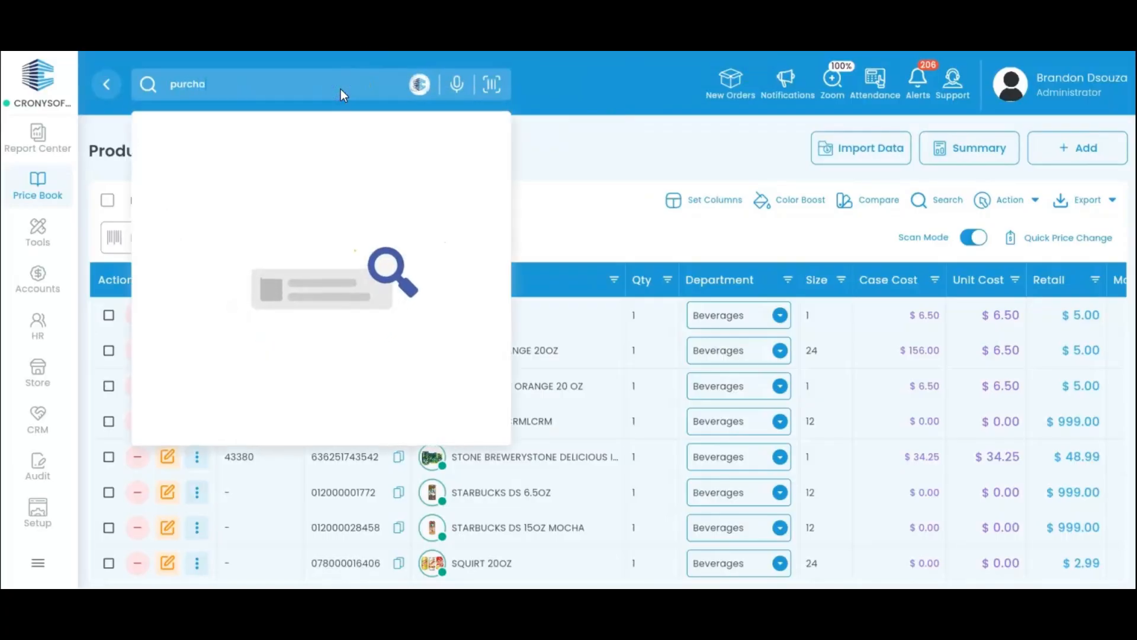
pyautogui.write('se order')
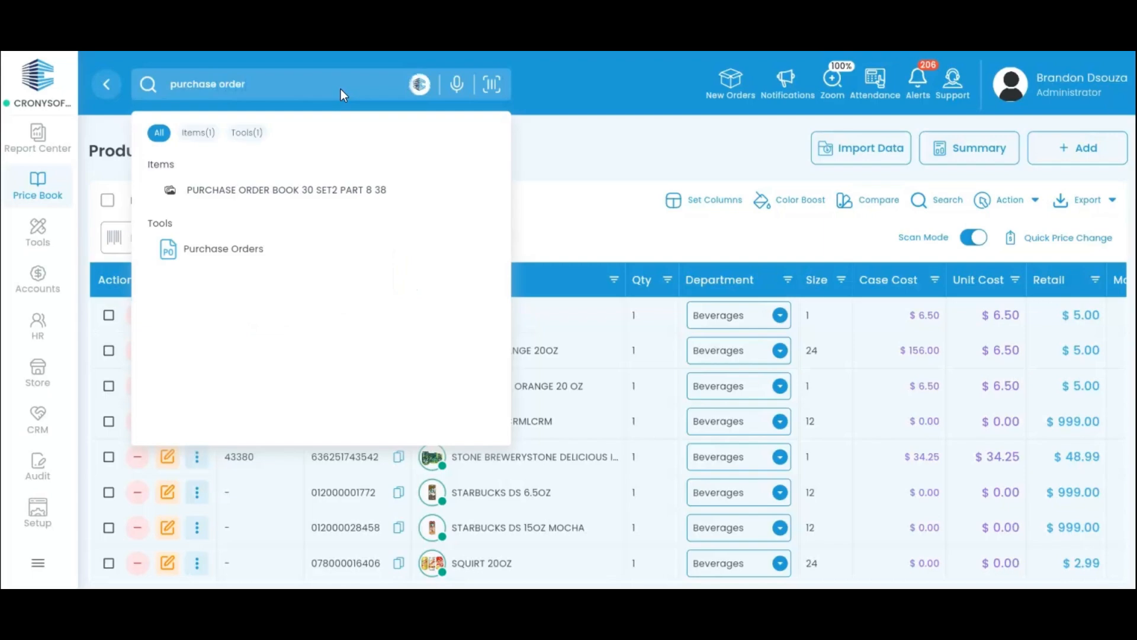
pyautogui.click(280, 247)
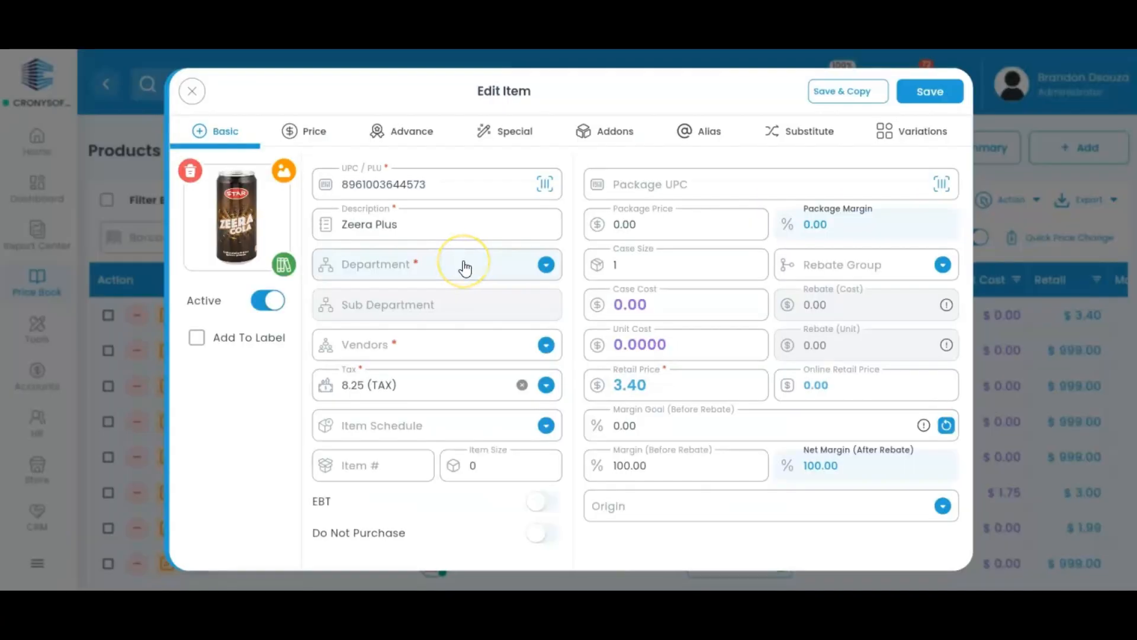
# Set the Zeera Plus item's department to Beverages and its vendor to Store, and save the item
pyautogui.click(464, 266)
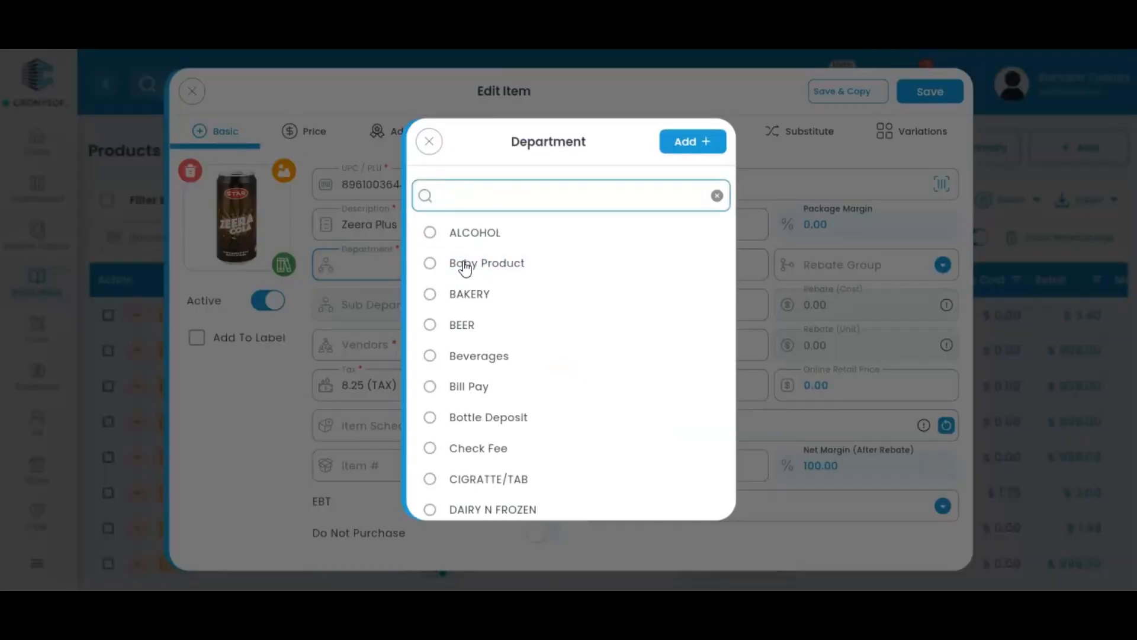
pyautogui.click(471, 355)
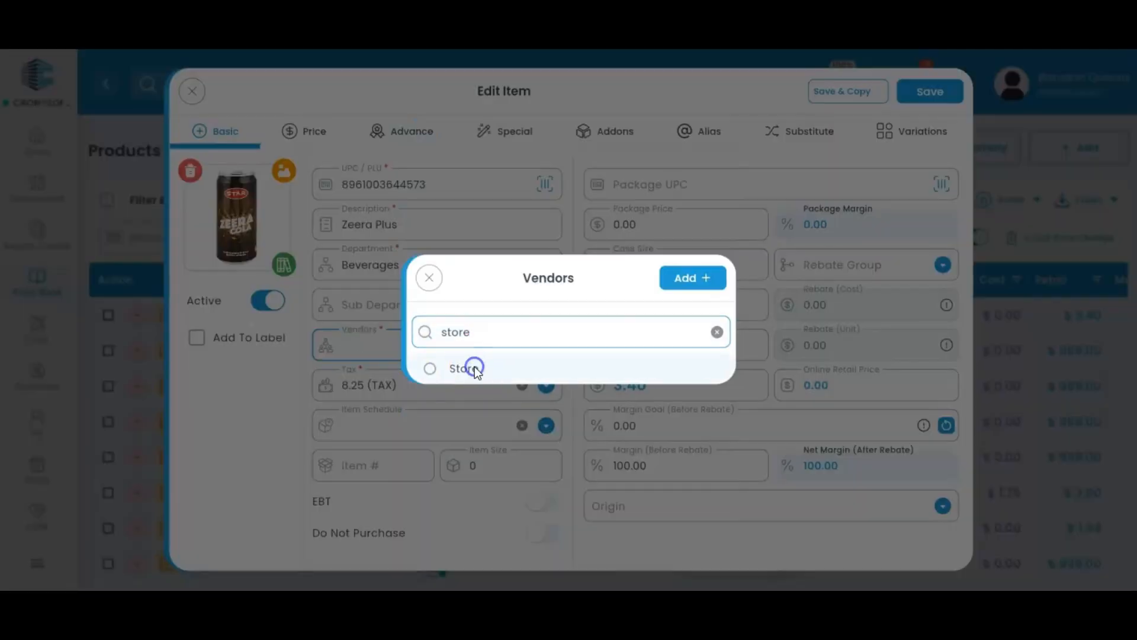
pyautogui.click(474, 367)
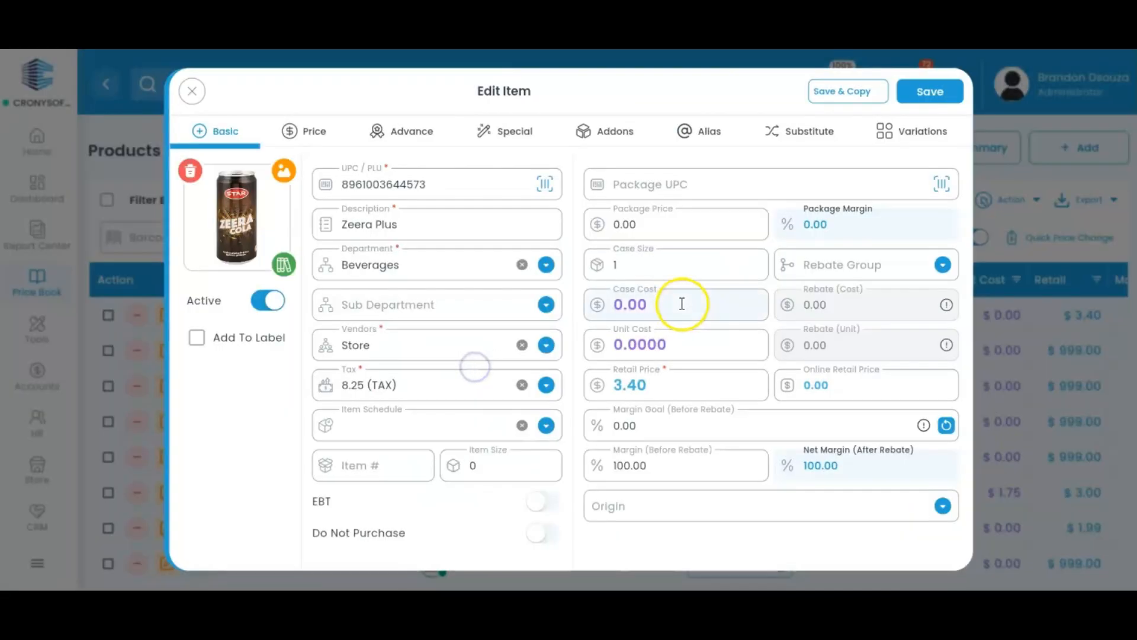
pyautogui.click(941, 93)
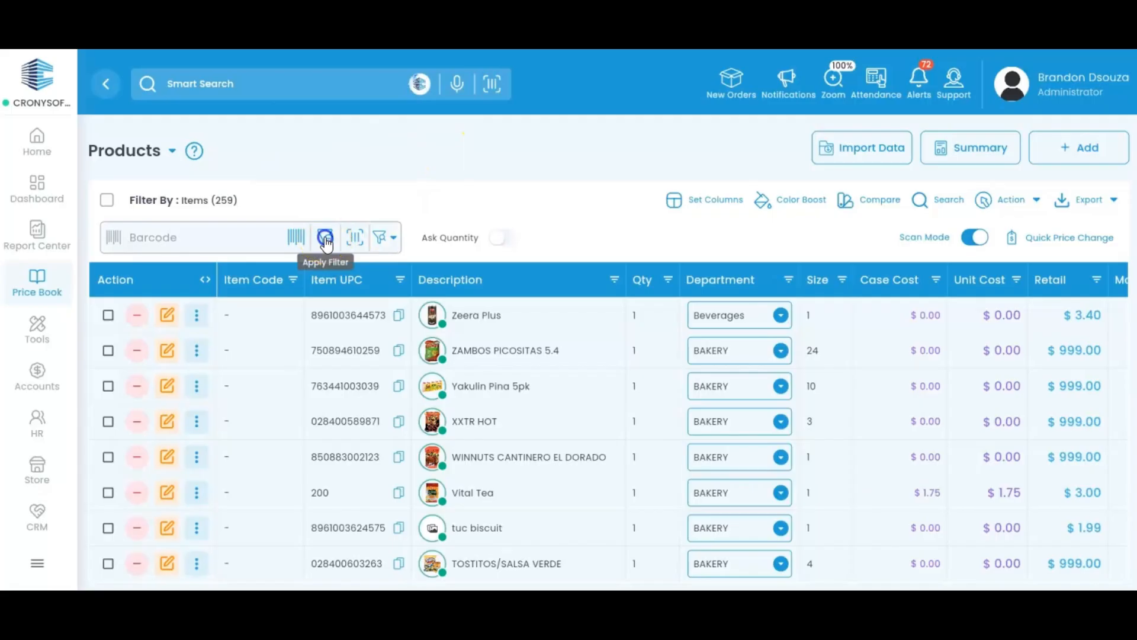
# Open the item filter, and view the low stock items and the product list's column settings
pyautogui.click(325, 234)
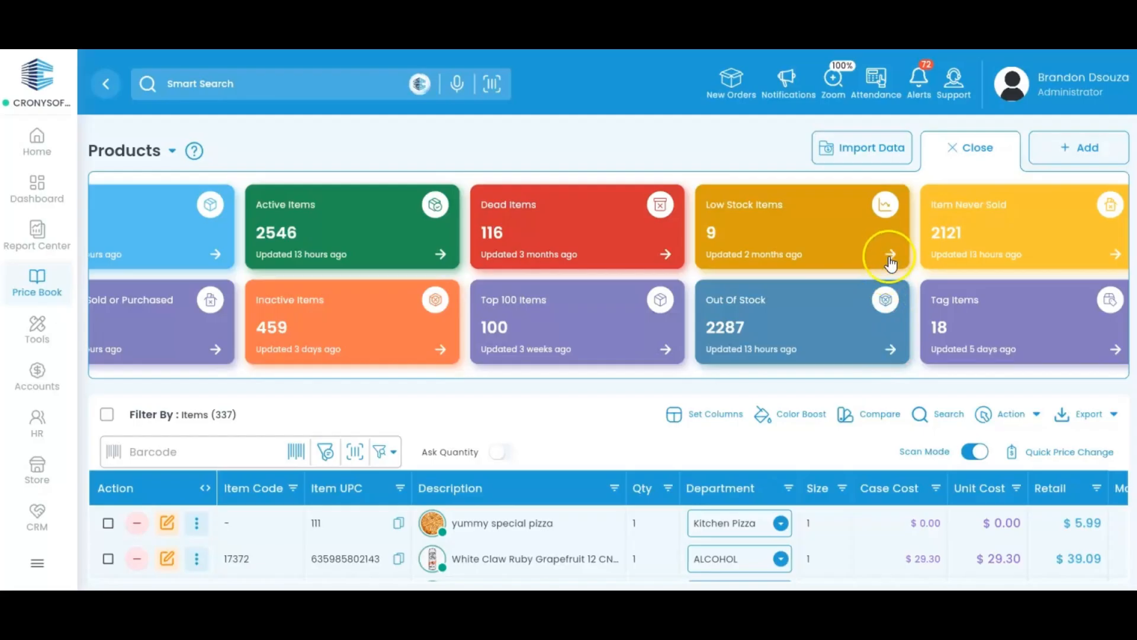
pyautogui.click(888, 258)
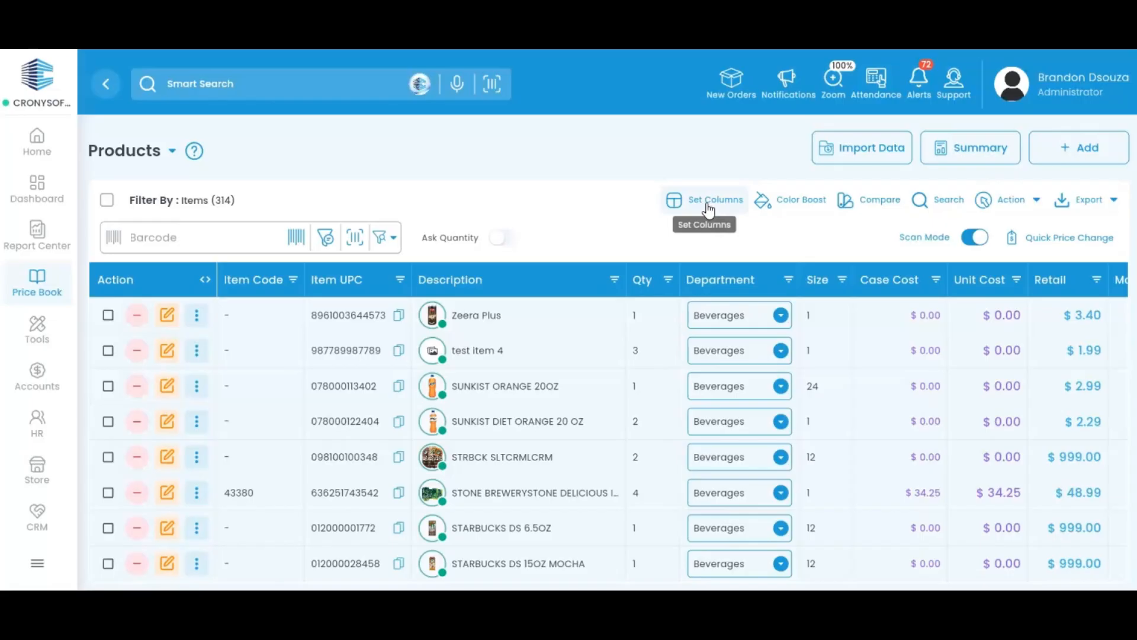
pyautogui.click(665, 196)
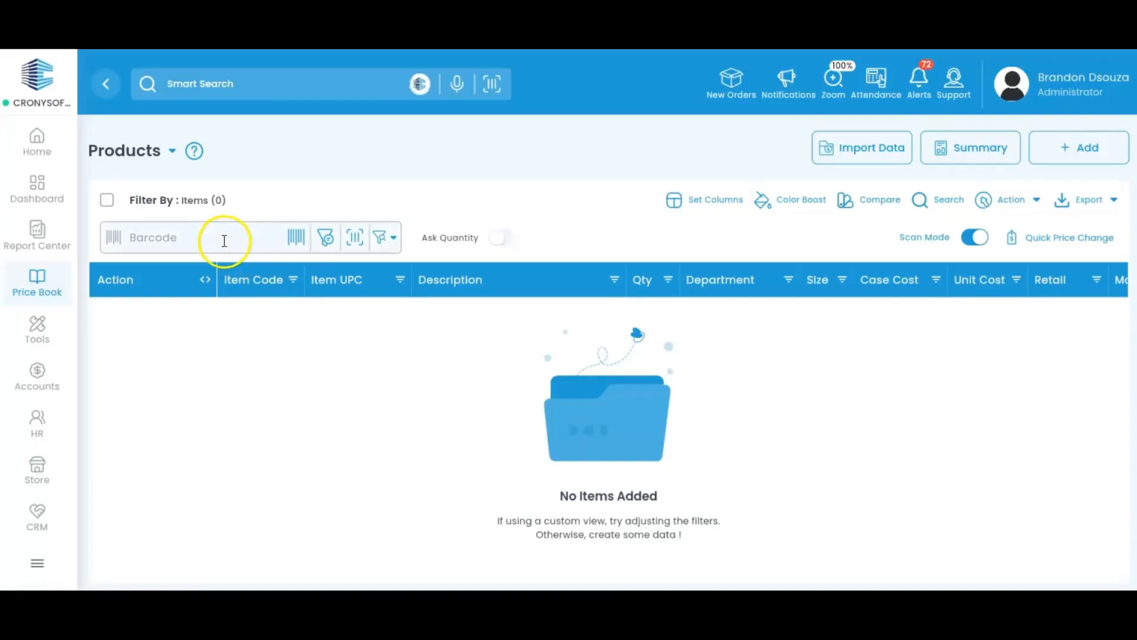
pyautogui.click(223, 240)
pyautogui.write('078000035209')
pyautogui.press('Return')
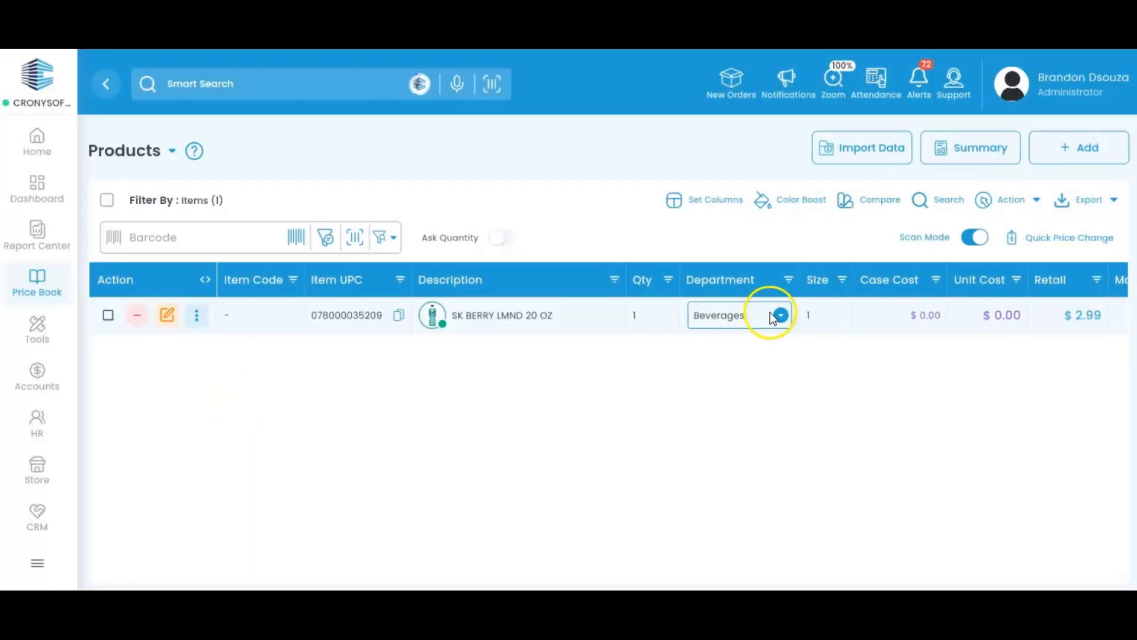
# Open the department choices and the retail price cell of SK BERRY LMND 20 OZ
pyautogui.click(769, 316)
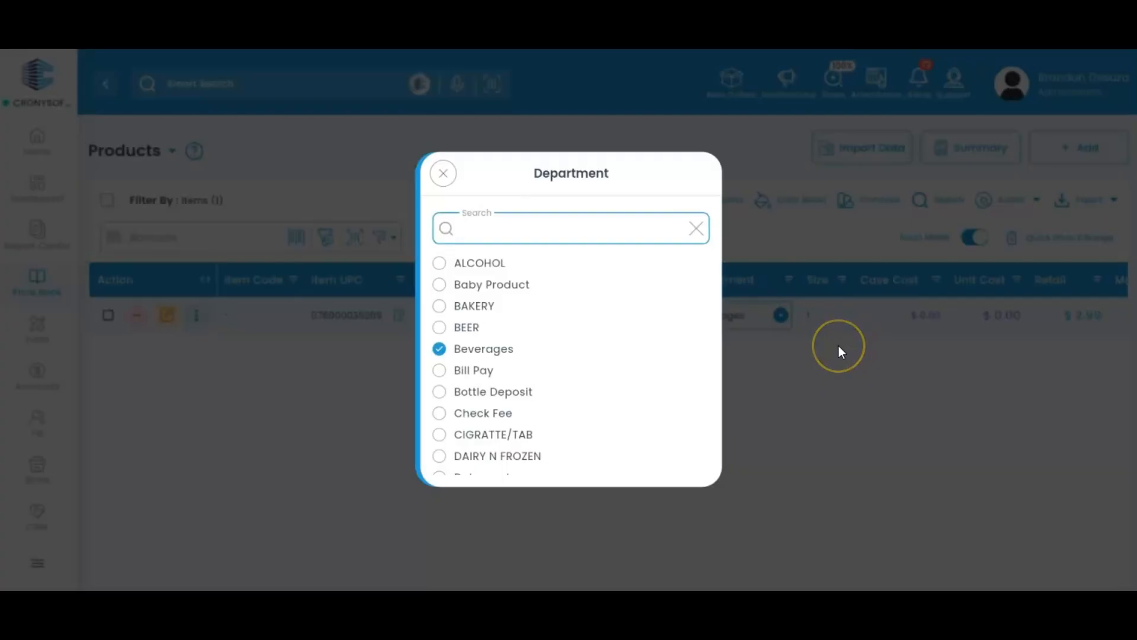
pyautogui.click(837, 346)
pyautogui.click(1079, 313)
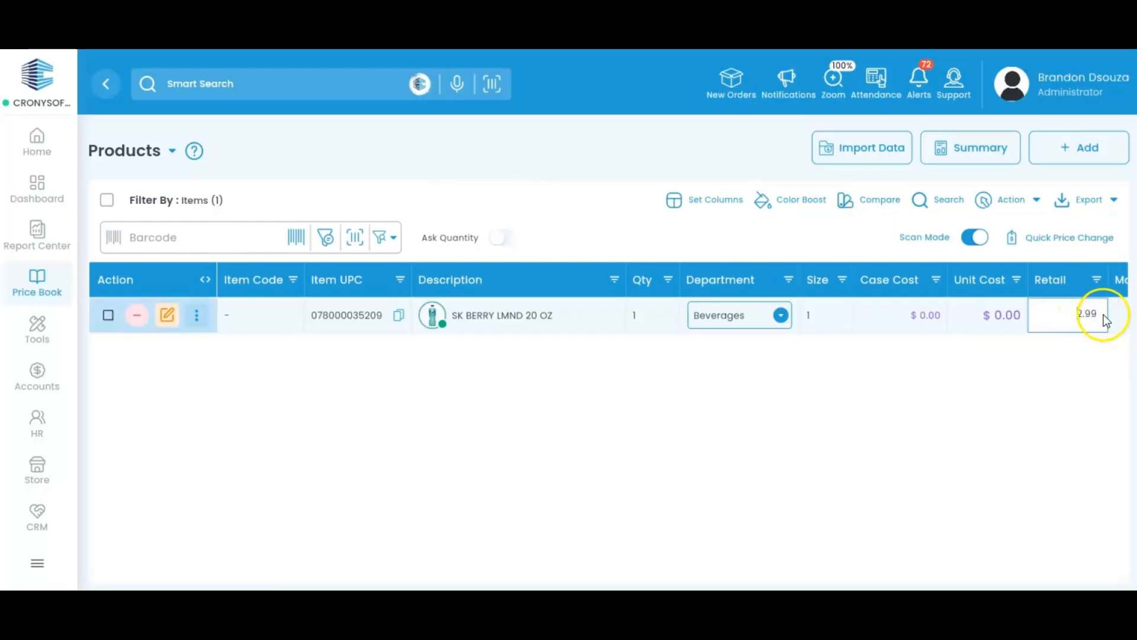
pyautogui.click(1058, 315)
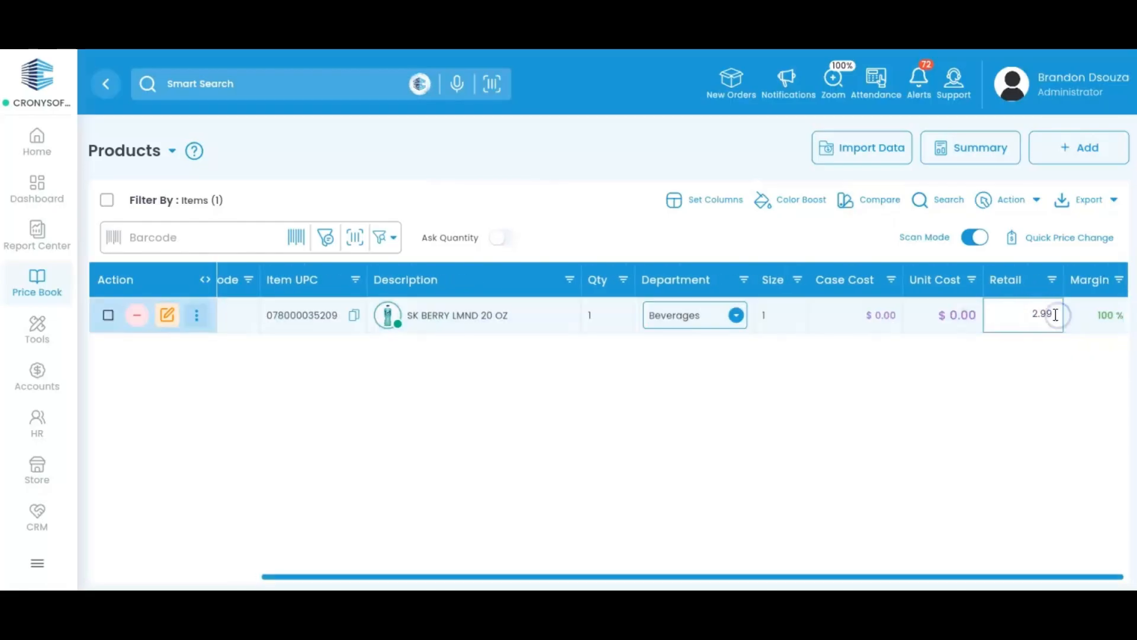
pyautogui.click(1005, 419)
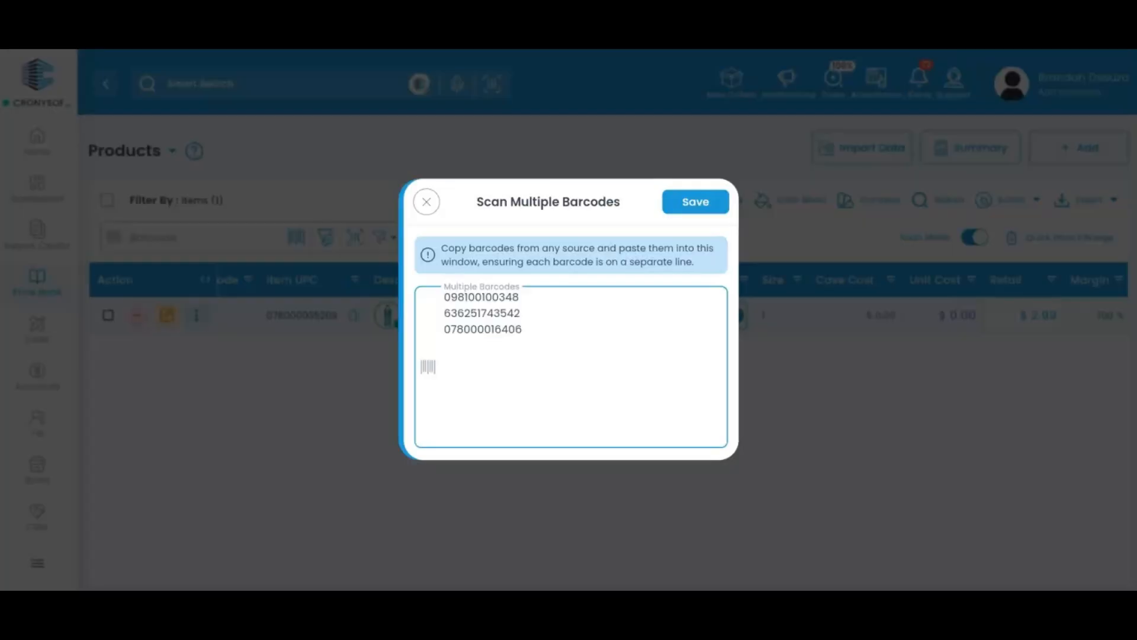
pyautogui.write('049000555677')
pyautogui.press('Return')
pyautogui.click(673, 203)
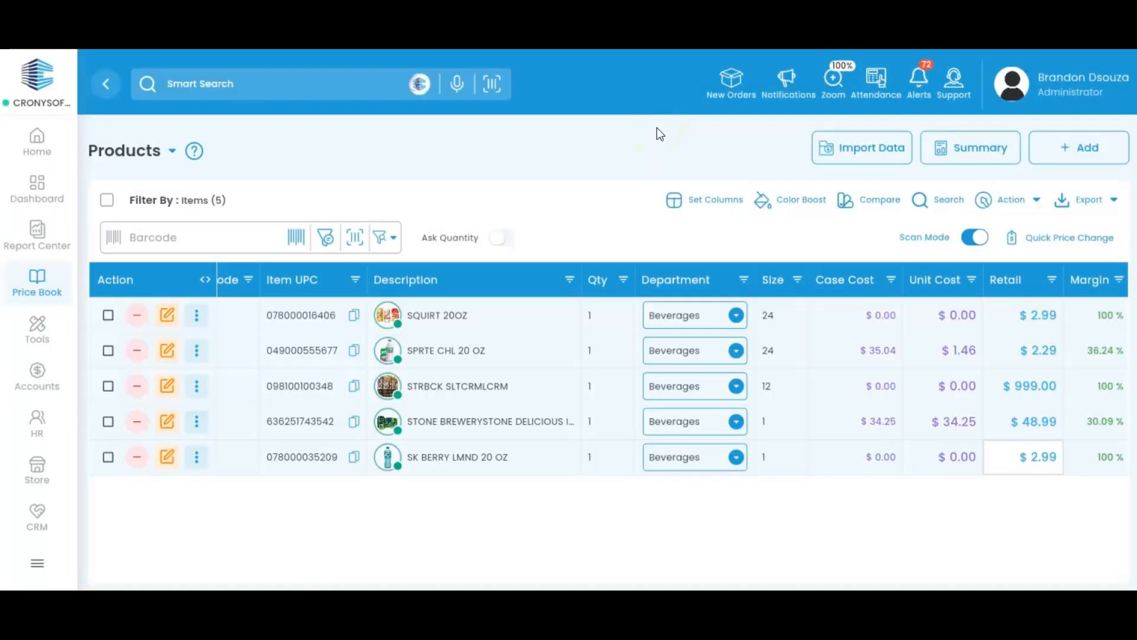
# Filter the products by item name "redbull" with Active status and apply it to the list
pyautogui.click(327, 239)
pyautogui.click(394, 272)
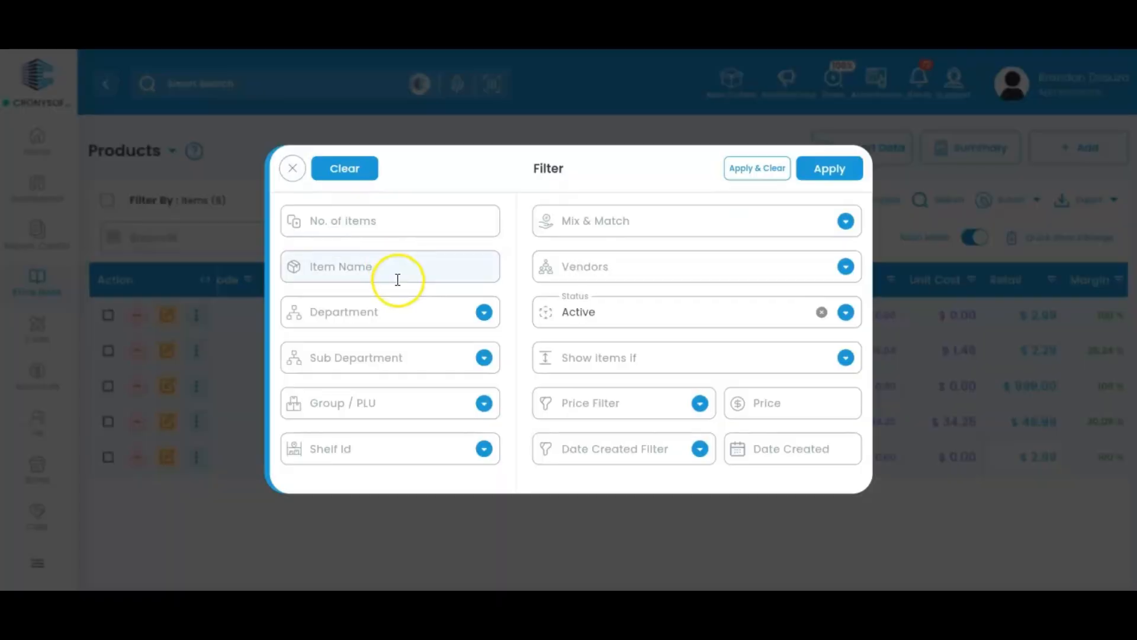
pyautogui.write('redbull')
pyautogui.click(827, 165)
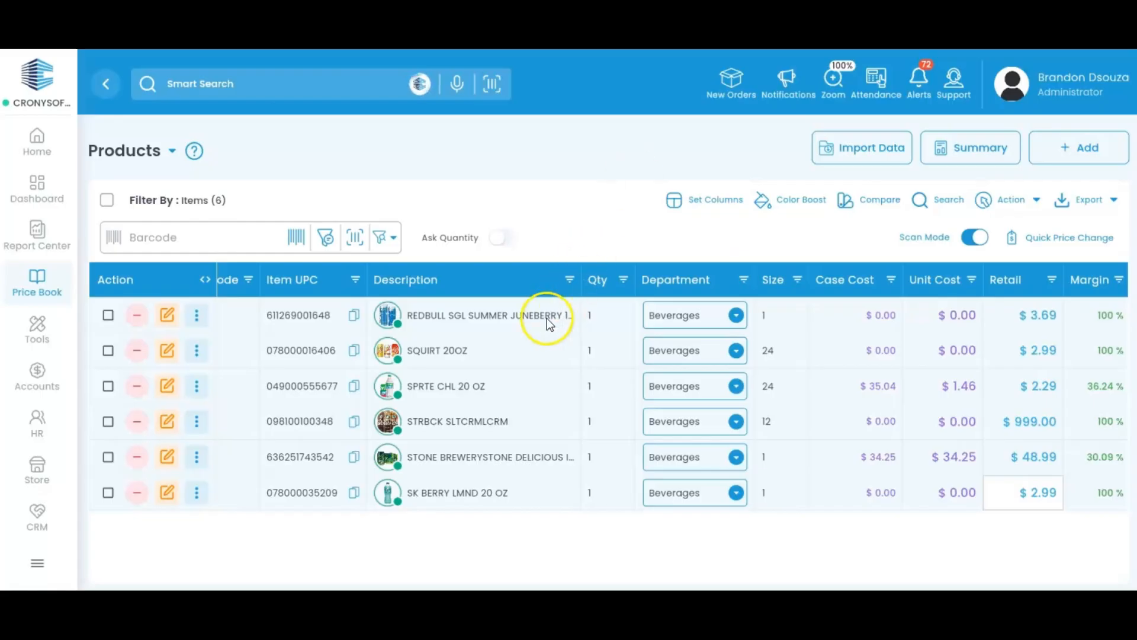
pyautogui.doubleClick(546, 318)
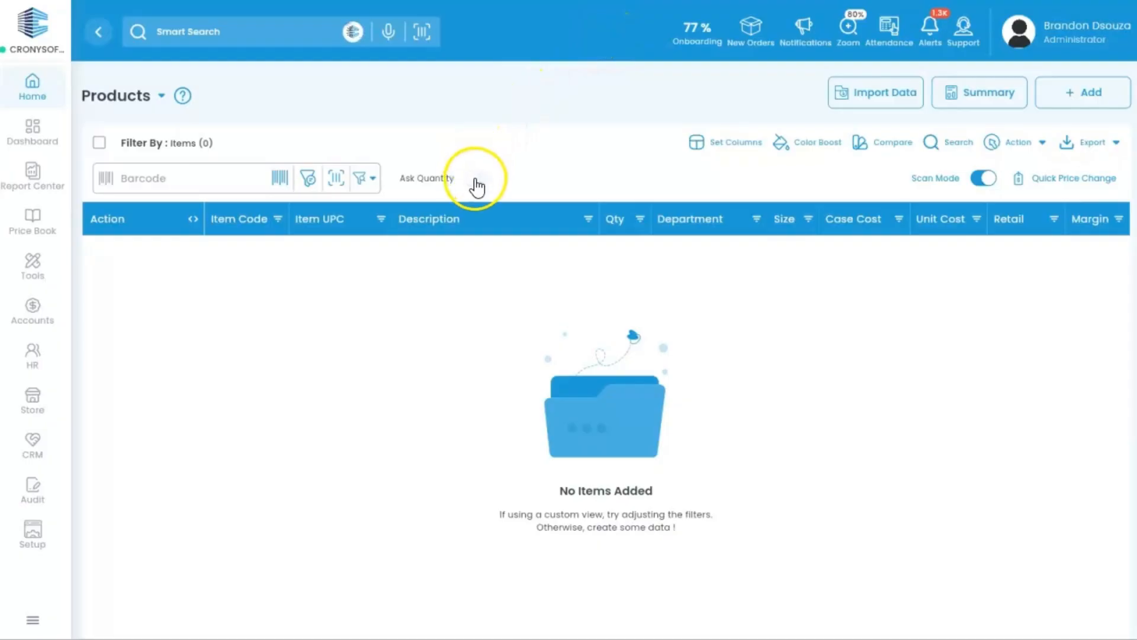
pyautogui.click(476, 179)
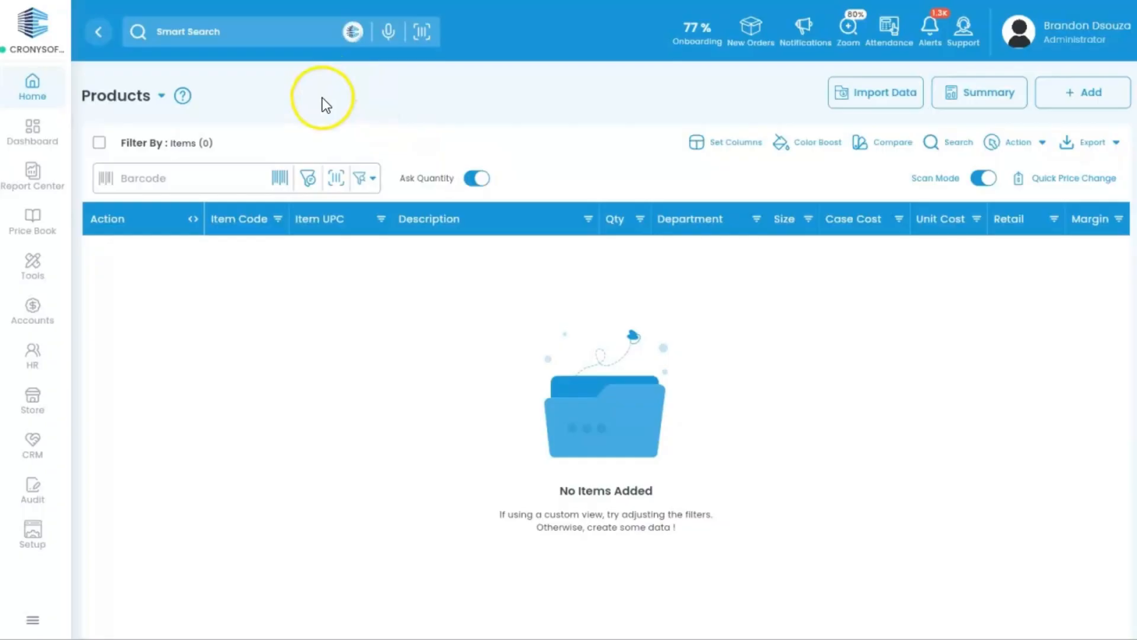
pyautogui.click(229, 182)
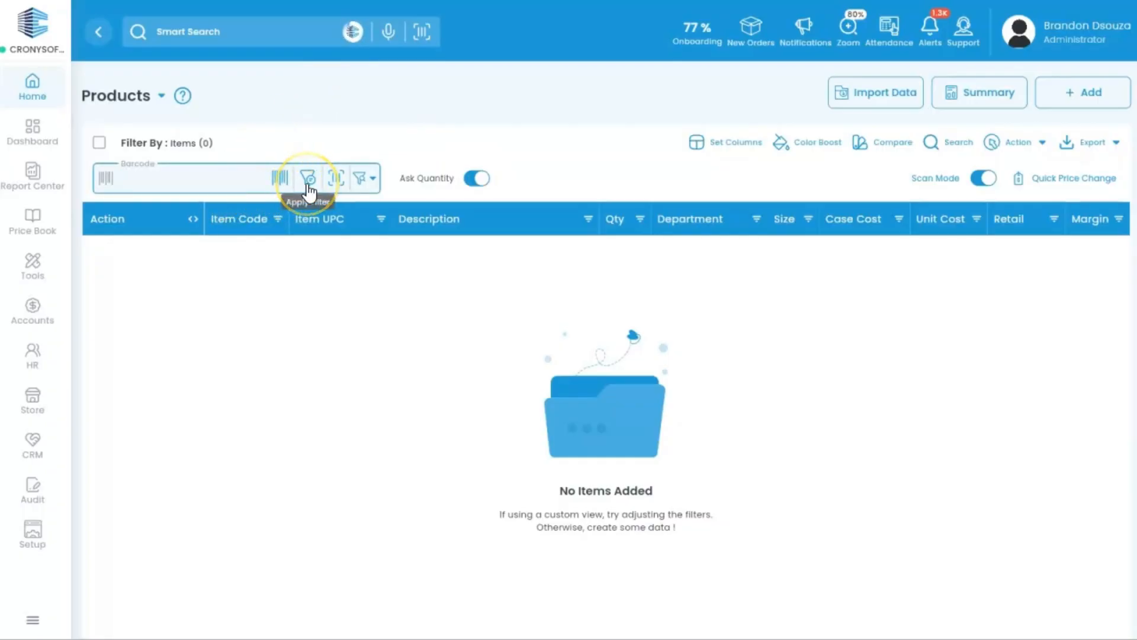
pyautogui.click(226, 177)
pyautogui.hotkey('ctrl', 'v')
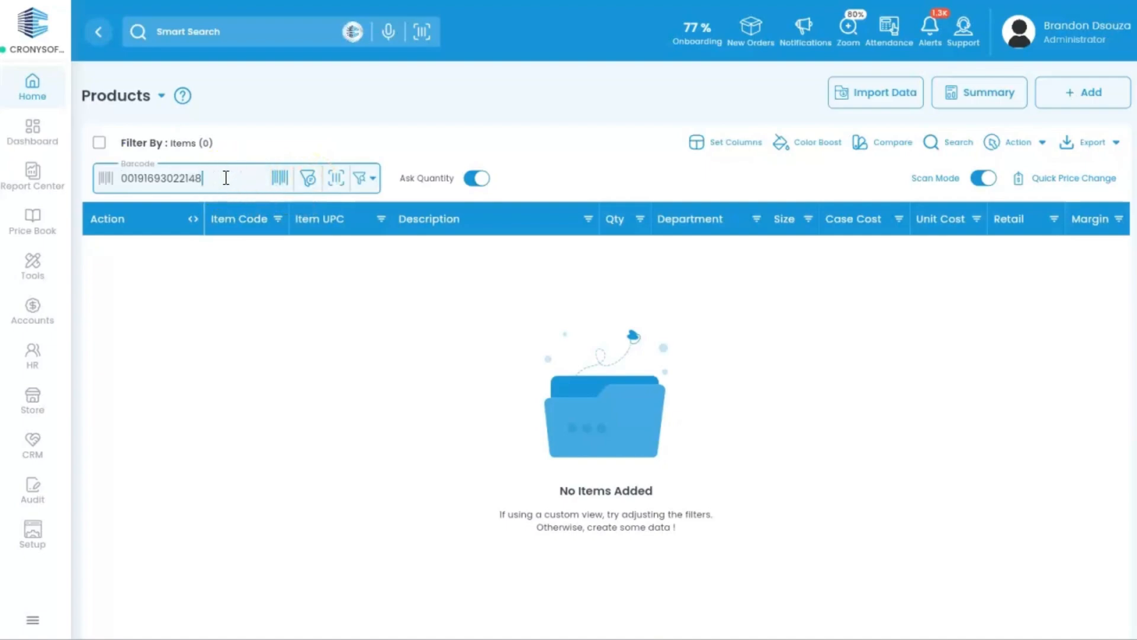
pyautogui.press('Return')
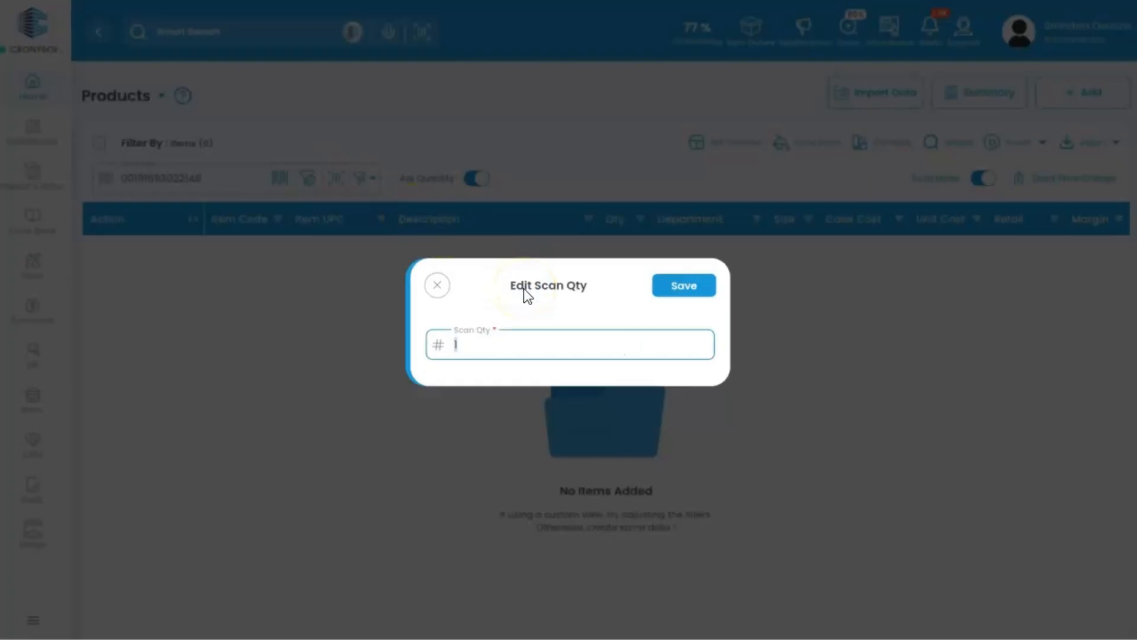
pyautogui.write('20')
pyautogui.click(690, 296)
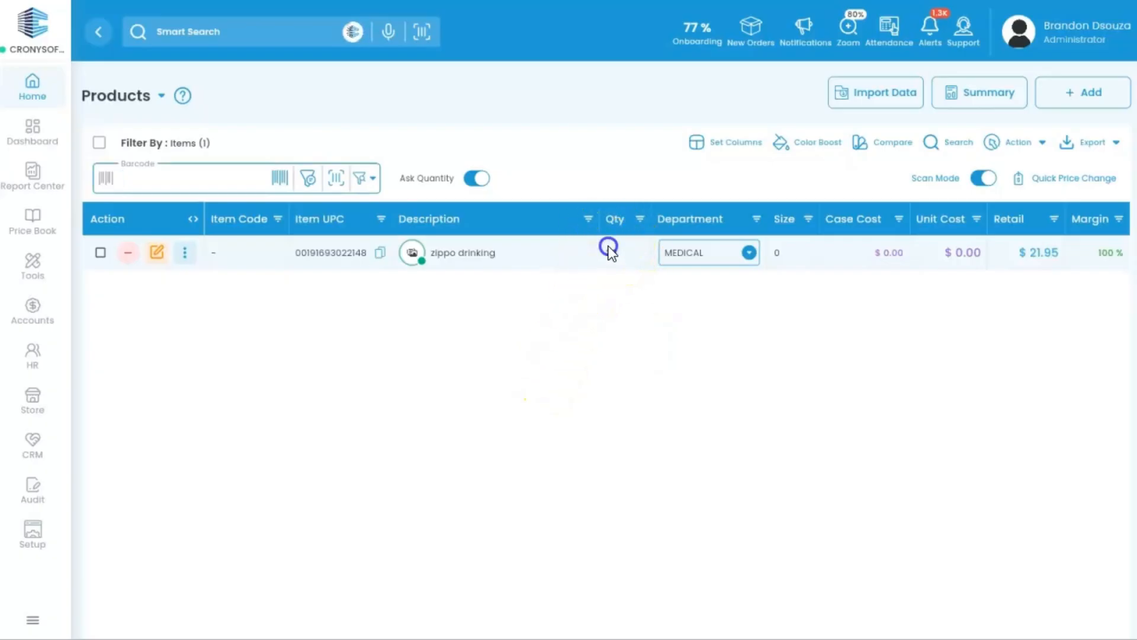
pyautogui.click(610, 248)
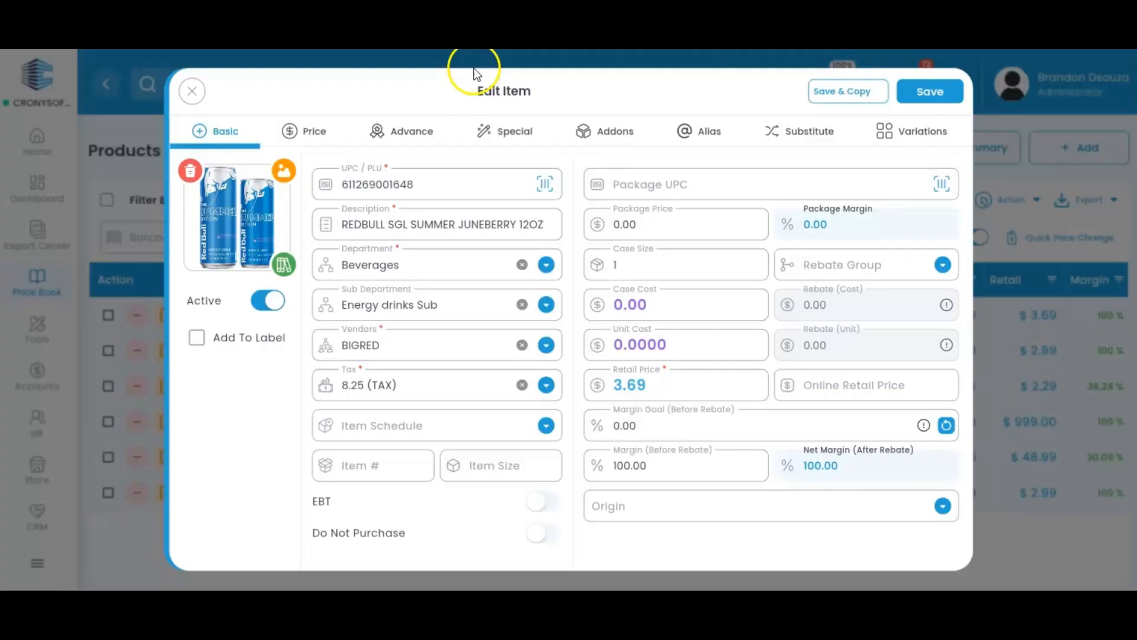
pyautogui.click(454, 183)
pyautogui.click(353, 185)
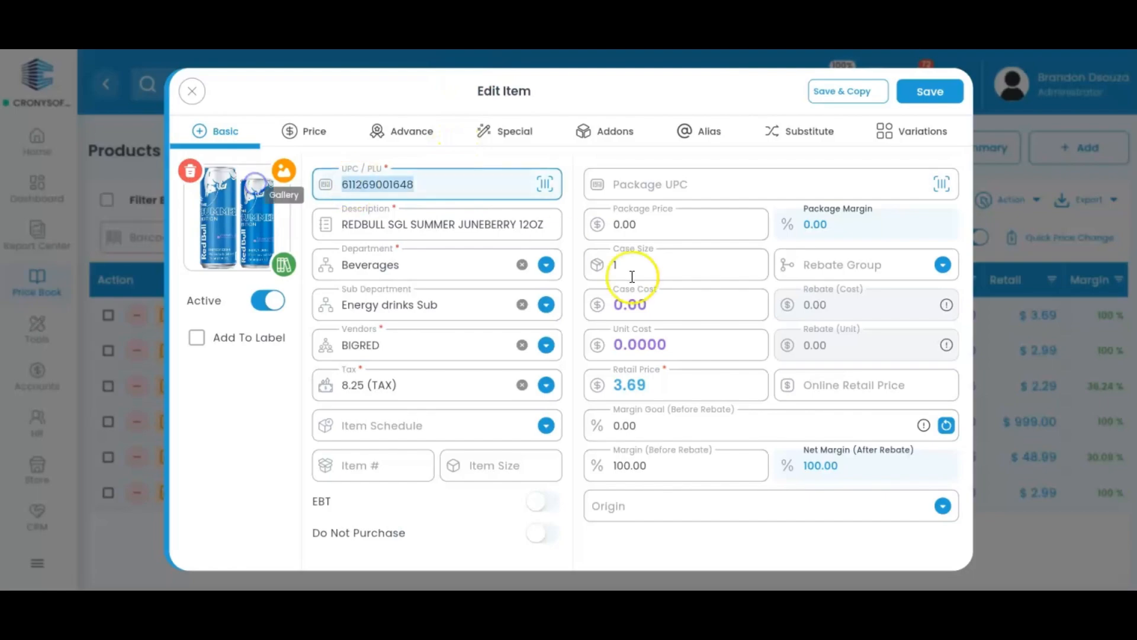
pyautogui.click(685, 386)
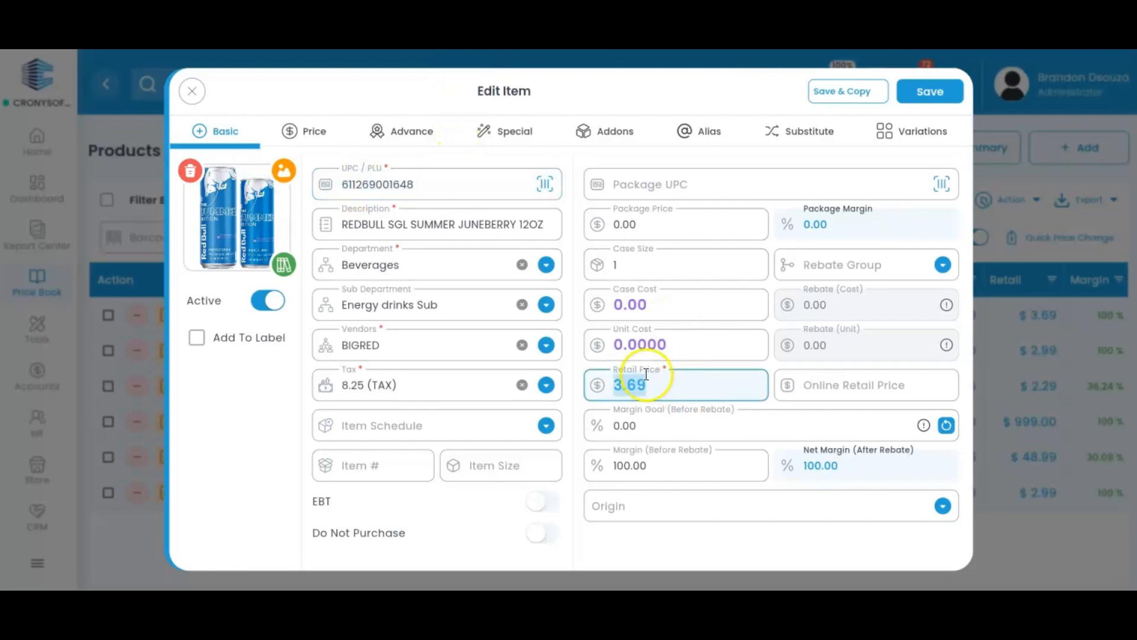
pyautogui.click(451, 264)
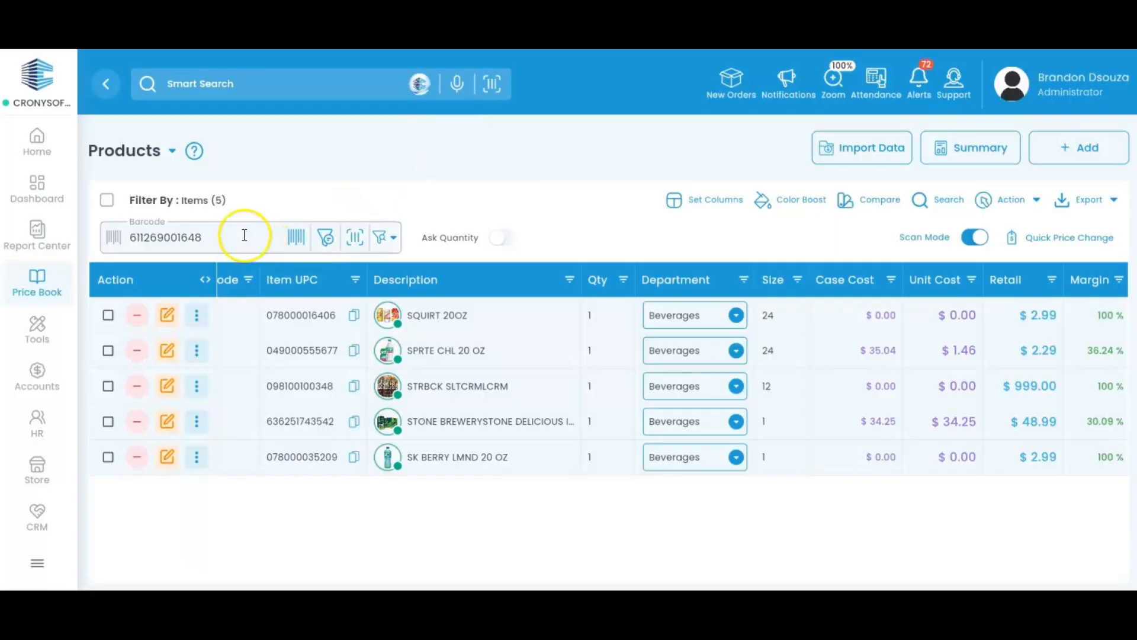
pyautogui.click(245, 236)
pyautogui.press('Return')
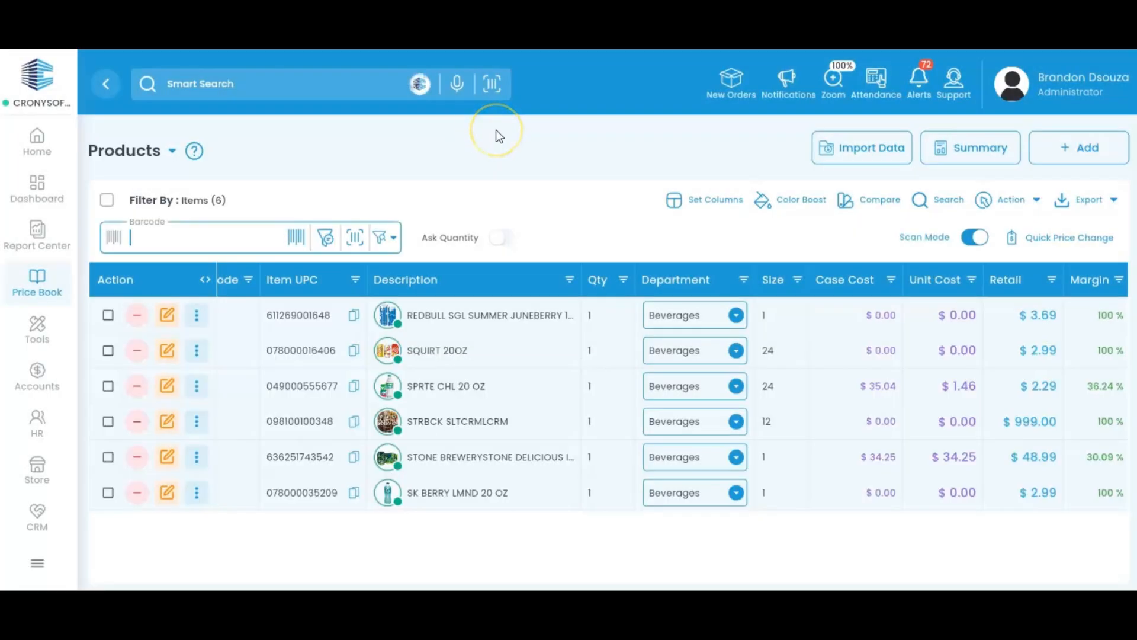
# Clear all product filter criteria, including the Active status, and apply the empty filter to the list
pyautogui.click(326, 238)
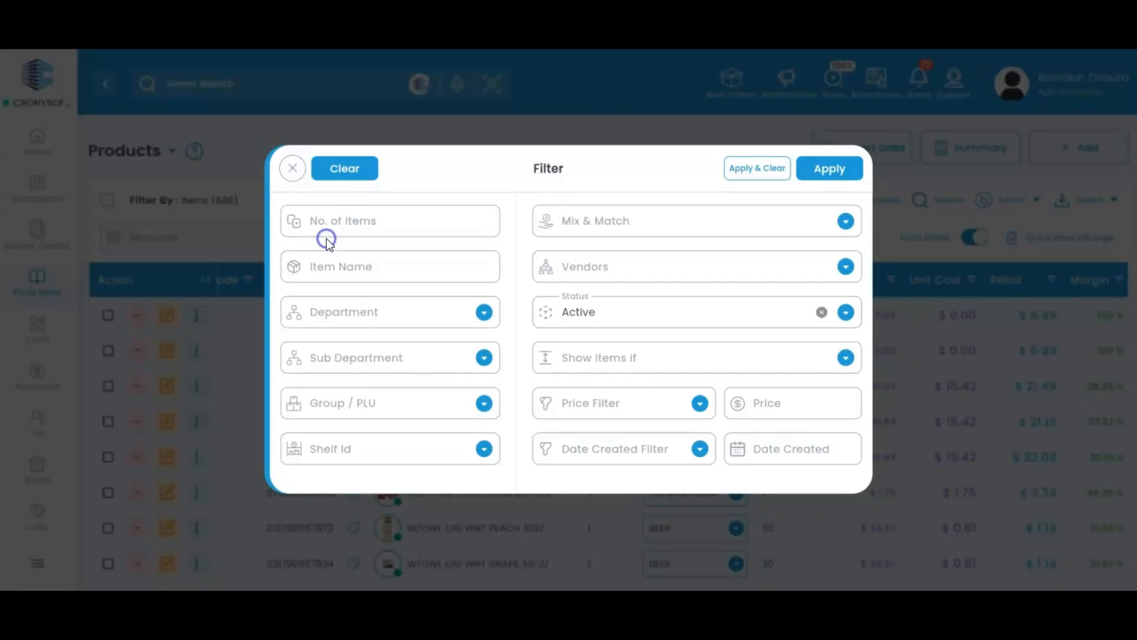
pyautogui.click(332, 172)
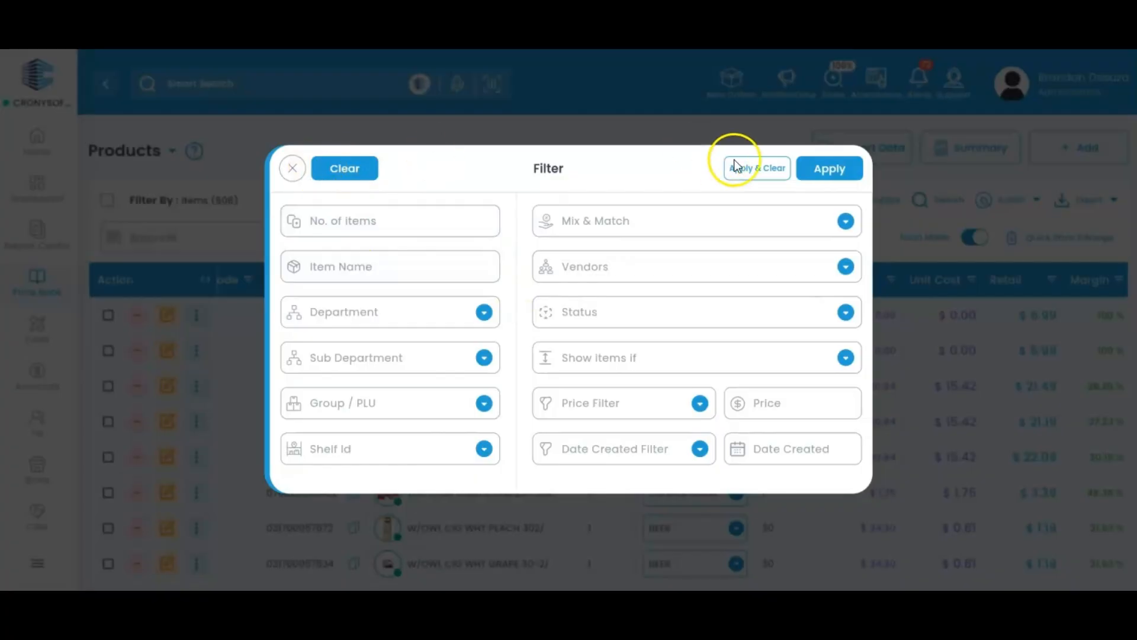
pyautogui.click(817, 165)
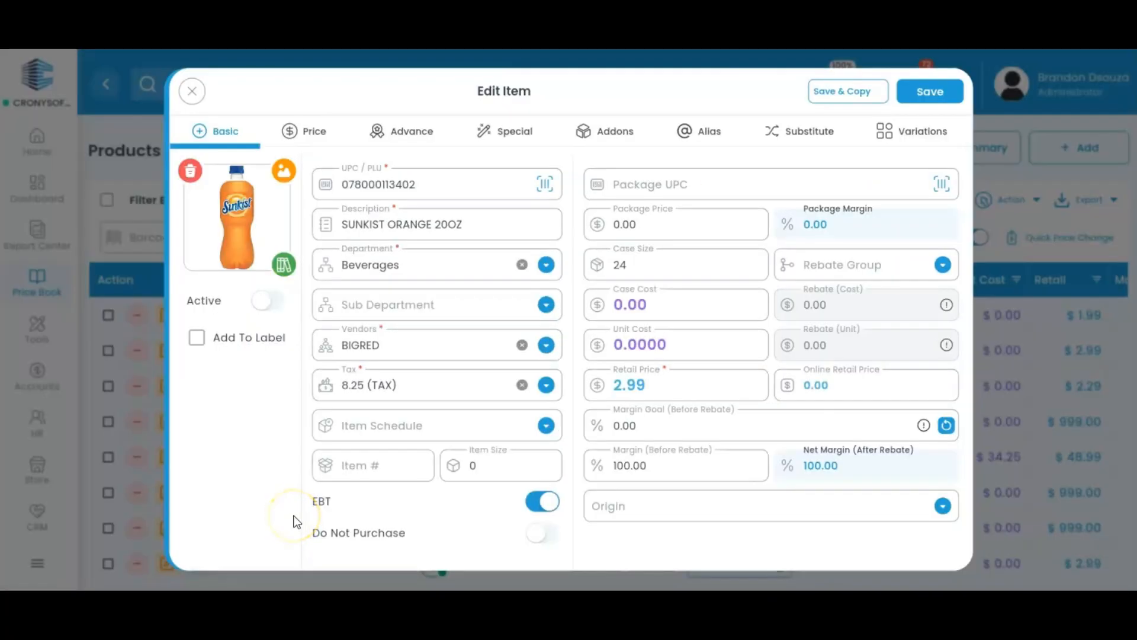
# Set the item SUNKIST ORANGE 20OZ to active and save it
pyautogui.click(267, 302)
pyautogui.click(925, 89)
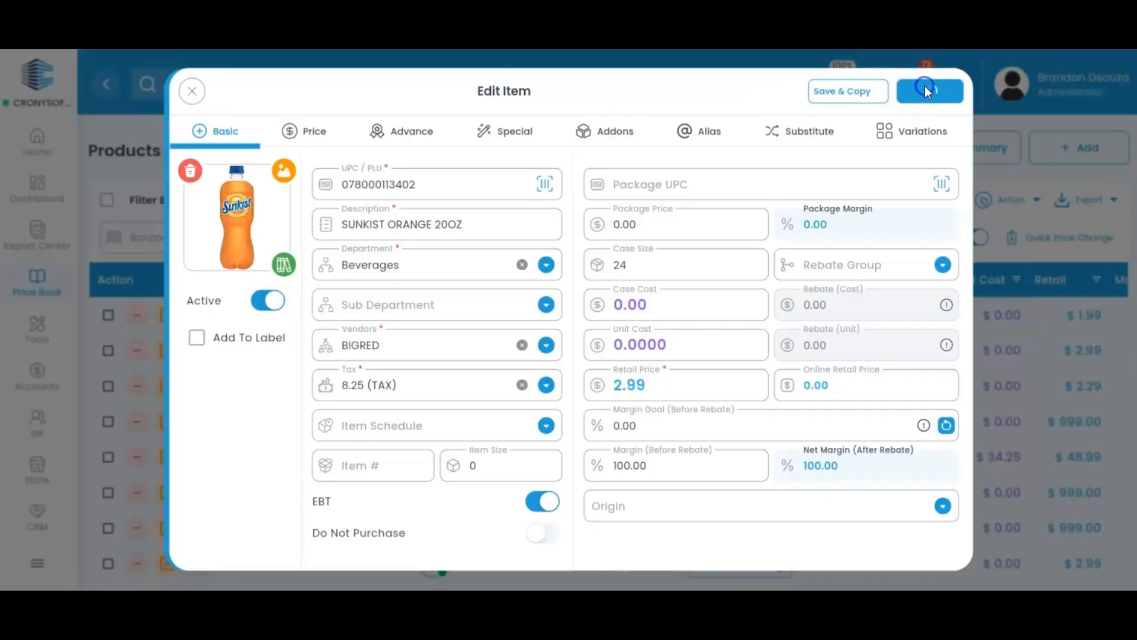